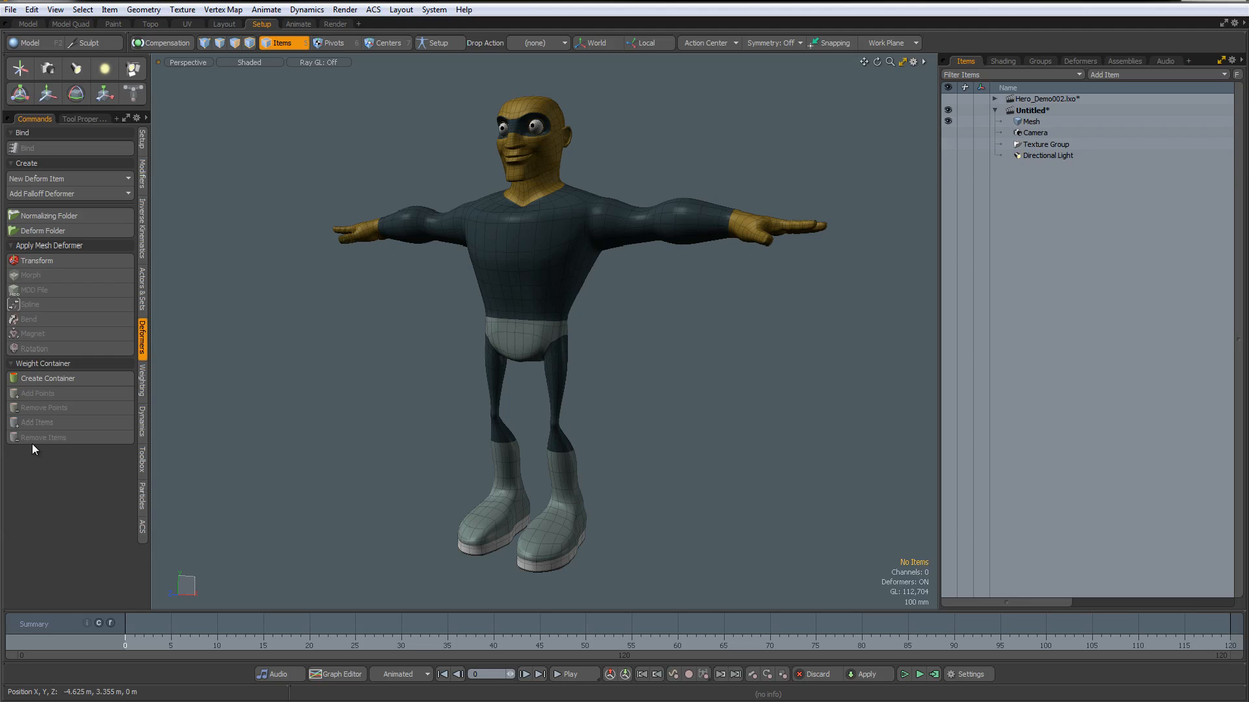
# Draw a skeleton chain up the centre of the torso with joints at the pelvis, waist and upper chest
pyautogui.click(143, 142)
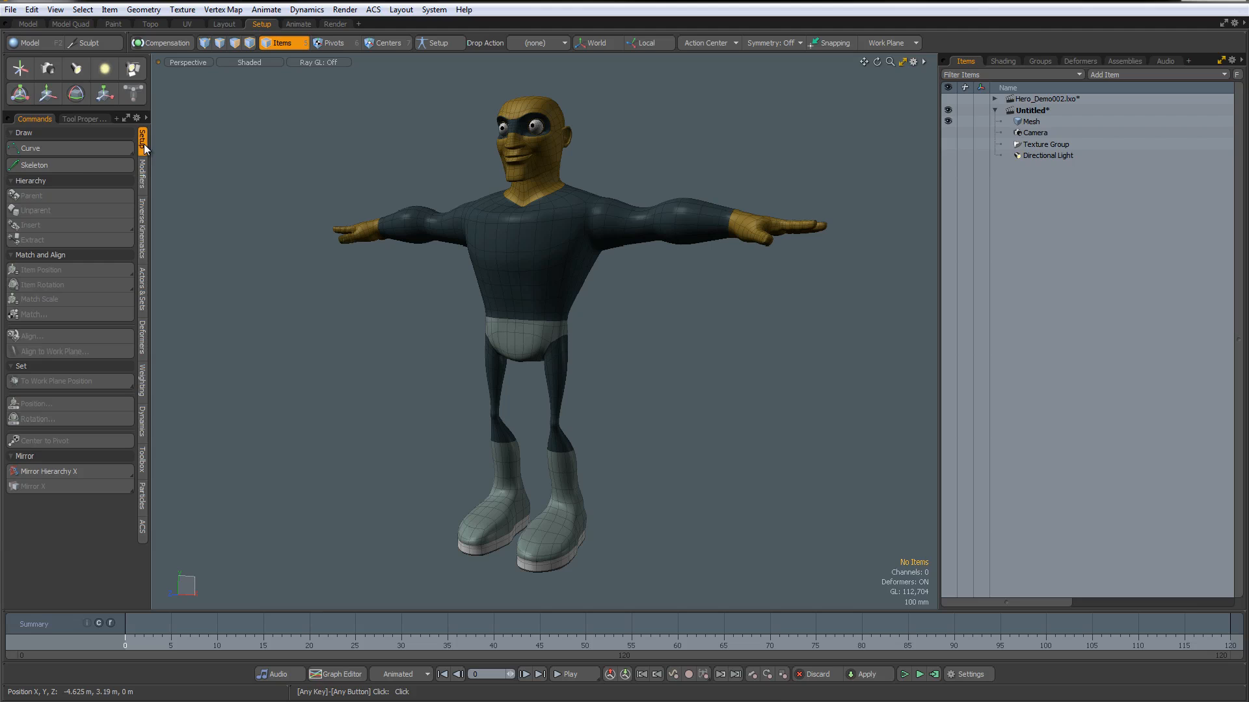
pyautogui.click(69, 165)
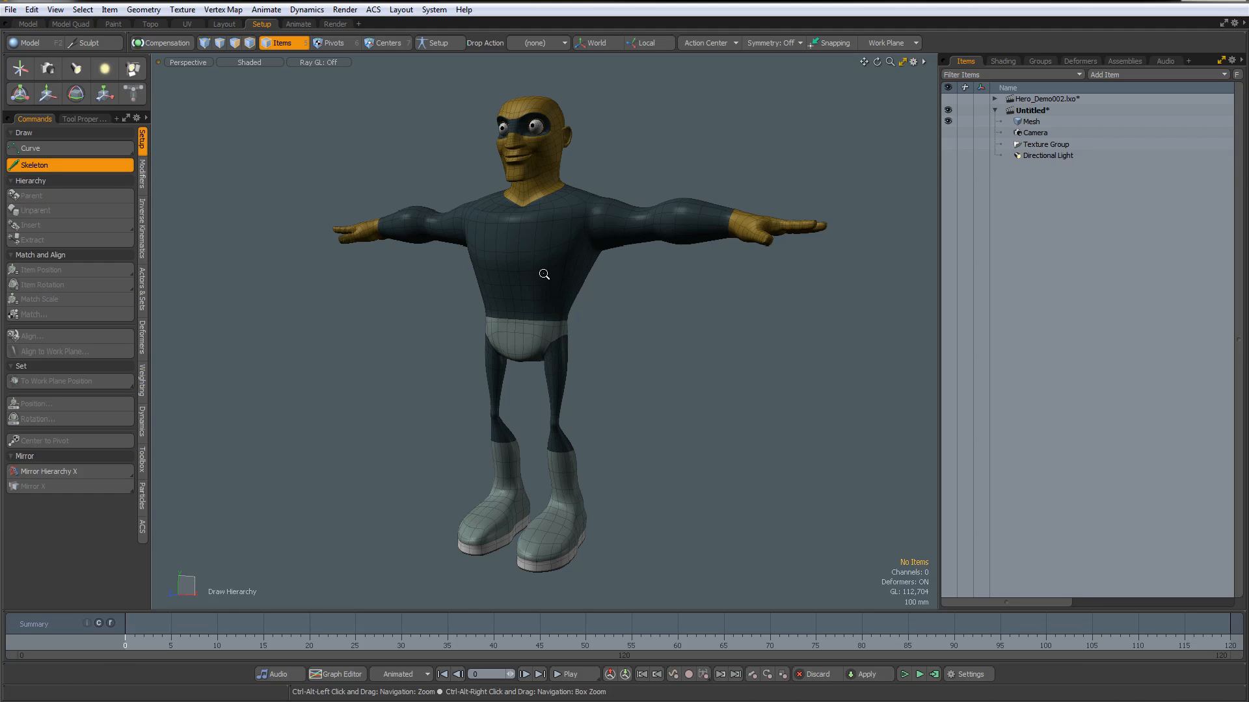
pyautogui.keyDown('ctrl'); pyautogui.keyDown('alt'); pyautogui.moveTo(545, 275); pyautogui.dragTo(615, 330); pyautogui.keyUp('alt'); pyautogui.keyUp('ctrl')
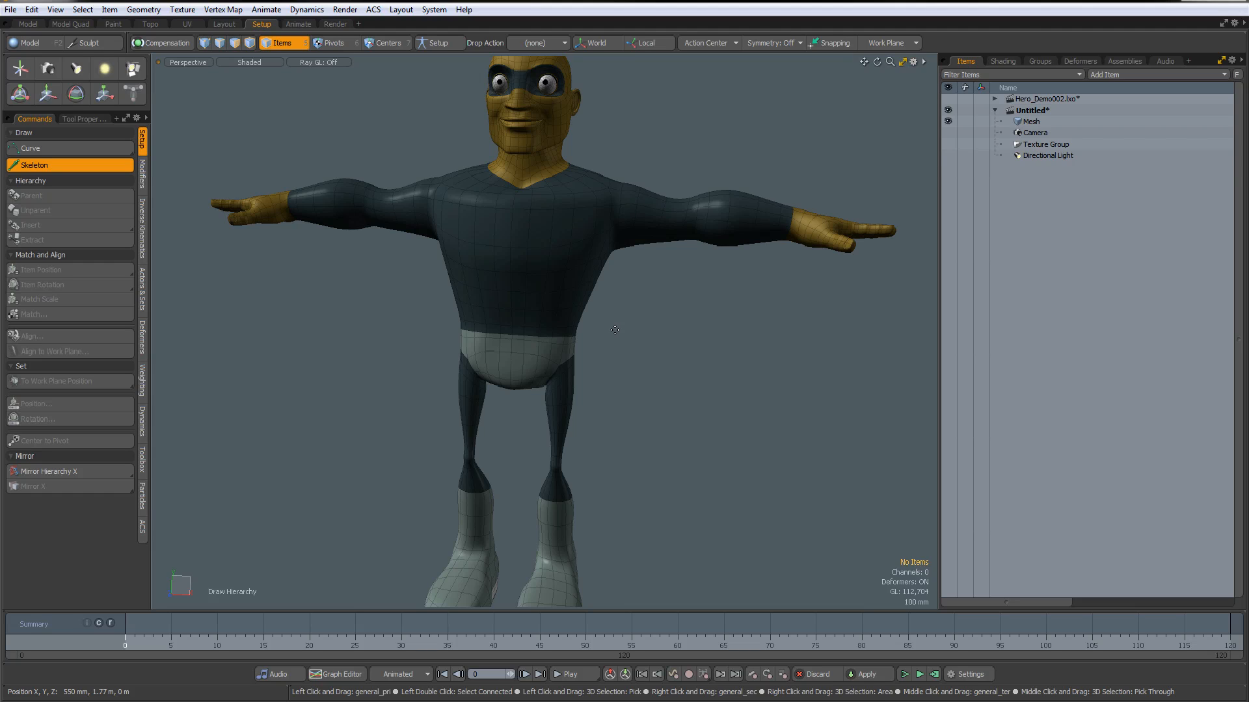
pyautogui.click(81, 120)
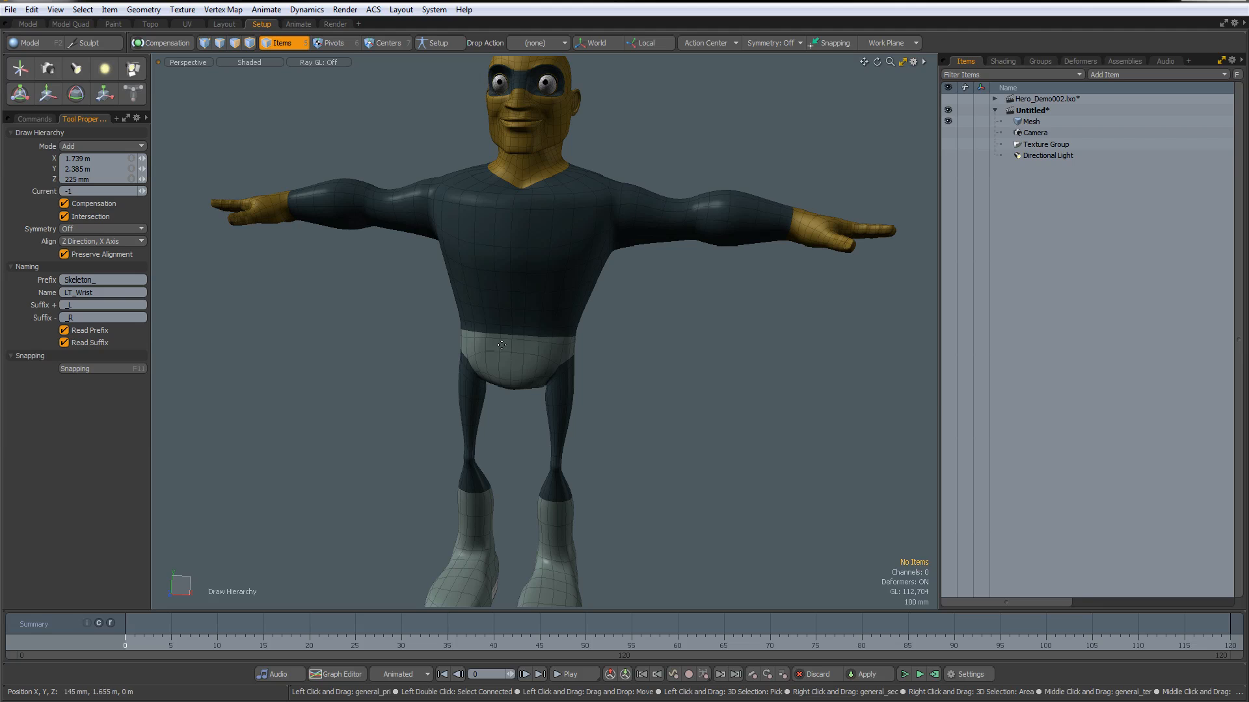
pyautogui.moveTo(482, 363)
pyautogui.keyDown('alt'); pyautogui.mouseDown()
pyautogui.moveTo(521, 363)
pyautogui.moveTo(515, 282)
pyautogui.mouseUp(); pyautogui.keyUp('alt')
pyautogui.click(516, 194)
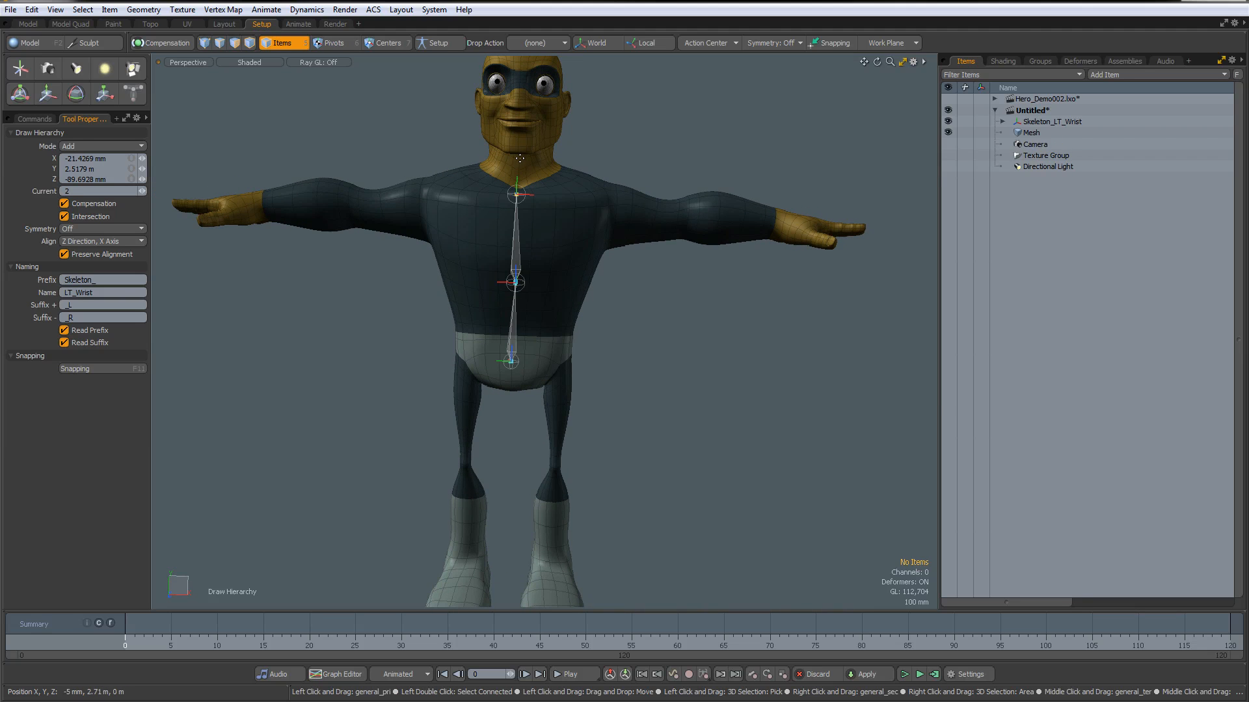
# Extend the spine chain with two neck joints and an end joint at the front of the head
pyautogui.click(520, 158)
pyautogui.keyDown('alt'); pyautogui.moveTo(521, 159); pyautogui.dragTo(590, 129); pyautogui.keyUp('alt')
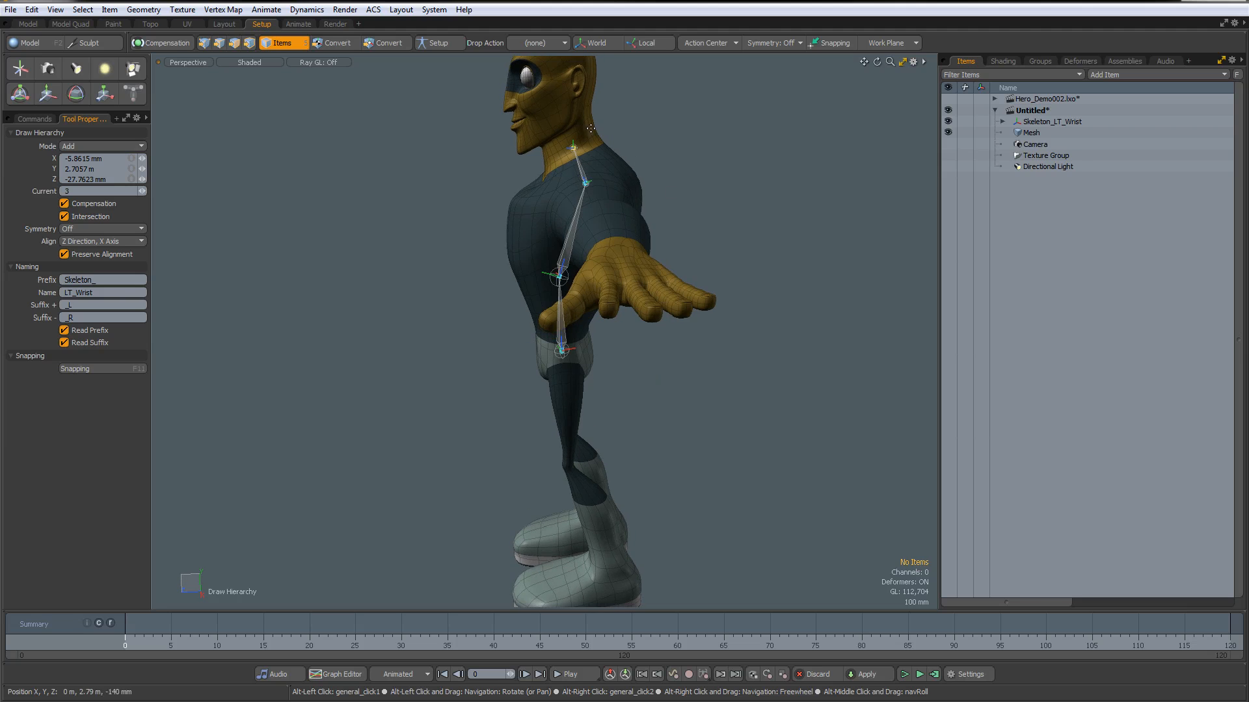
pyautogui.click(575, 128)
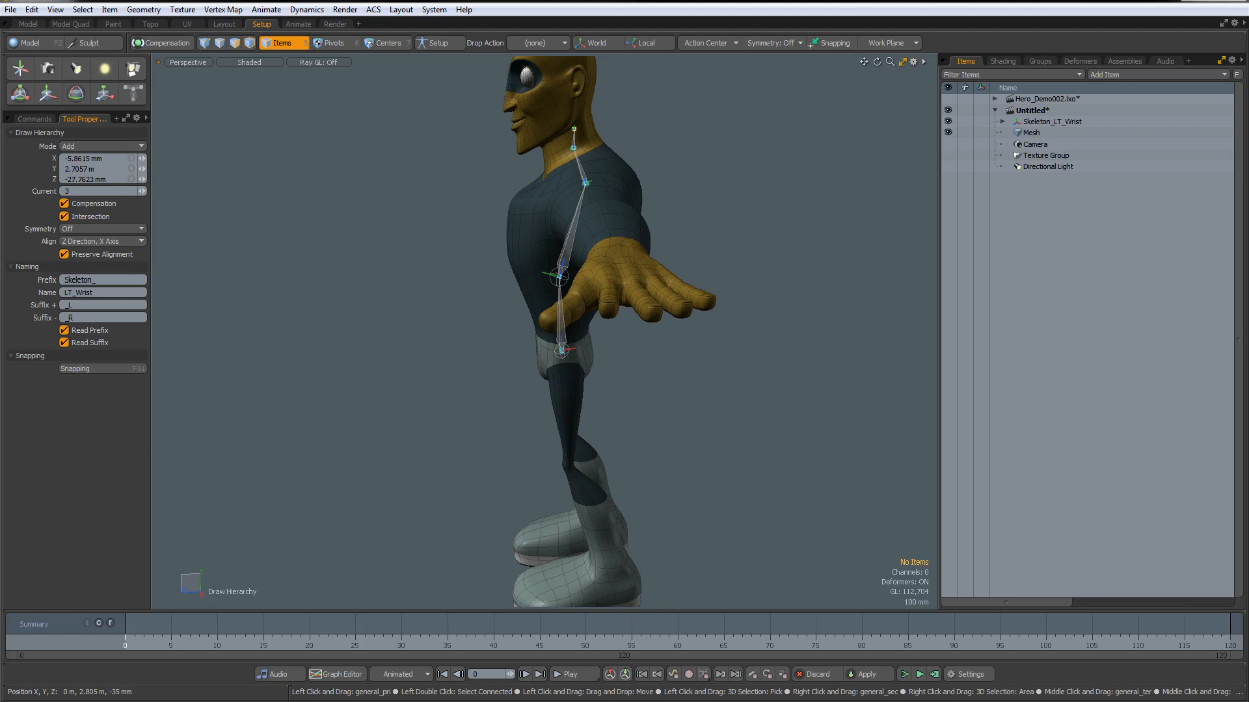
pyautogui.click(544, 69)
pyautogui.keyDown('alt'); pyautogui.moveTo(671, 230); pyautogui.dragTo(594, 291); pyautogui.keyUp('alt')
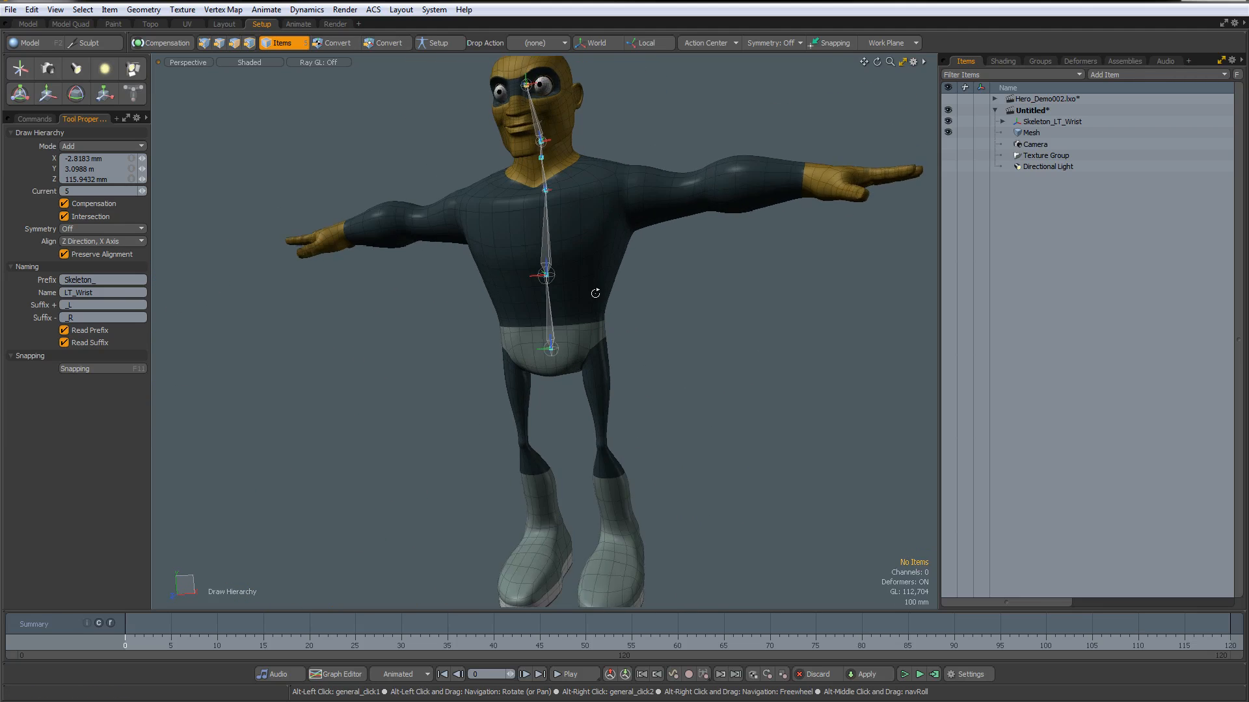
# Set the skeleton drawing symmetry to the X axis and finish the spine chain
pyautogui.scroll(2, 516, 274)
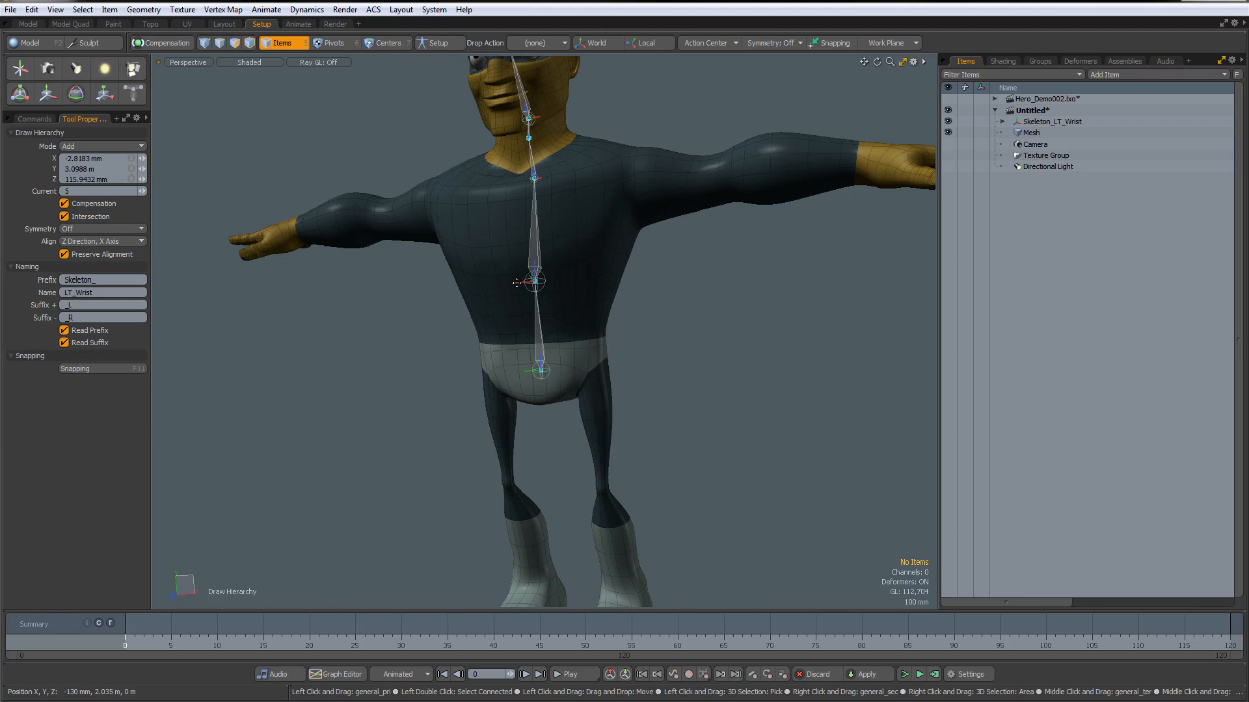
pyautogui.keyDown('alt'); pyautogui.moveTo(524, 279); pyautogui.dragTo(542, 256); pyautogui.keyUp('alt')
pyautogui.scroll(-3, 670, 318)
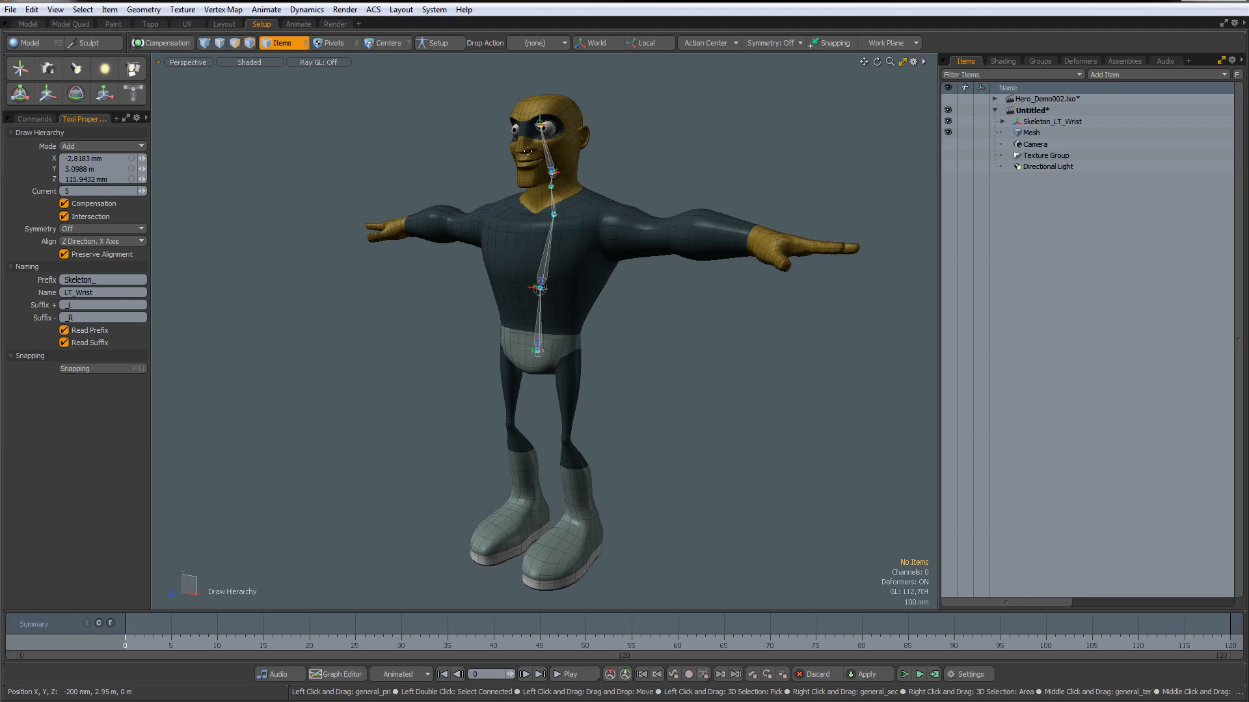
pyautogui.click(71, 229)
pyautogui.click(73, 237)
pyautogui.scroll(3, 591, 493)
pyautogui.keyDown('alt'); pyautogui.moveTo(609, 465); pyautogui.dragTo(542, 427); pyautogui.keyUp('alt')
pyautogui.press('space')
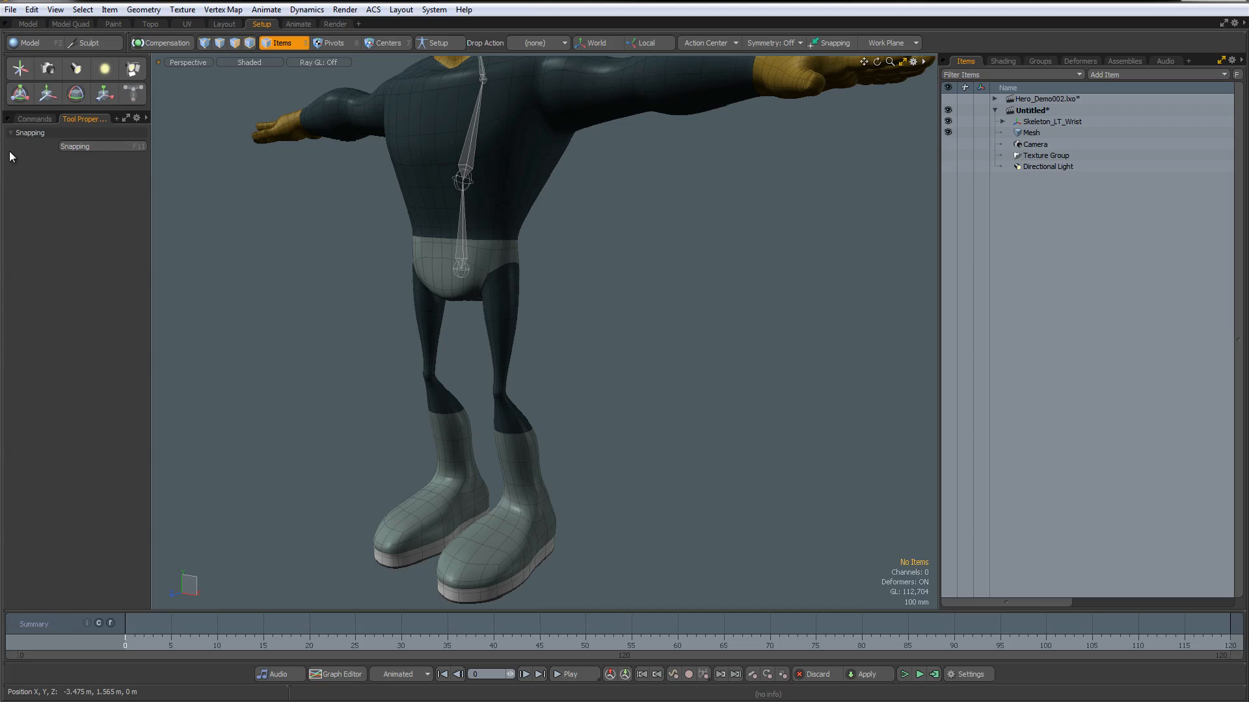
# Draw mirrored skeleton chains down both legs with joints at the hip, knee and ankle
pyautogui.click(35, 119)
pyautogui.click(62, 166)
pyautogui.keyDown('alt'); pyautogui.moveTo(432, 363); pyautogui.dragTo(490, 279); pyautogui.keyUp('alt')
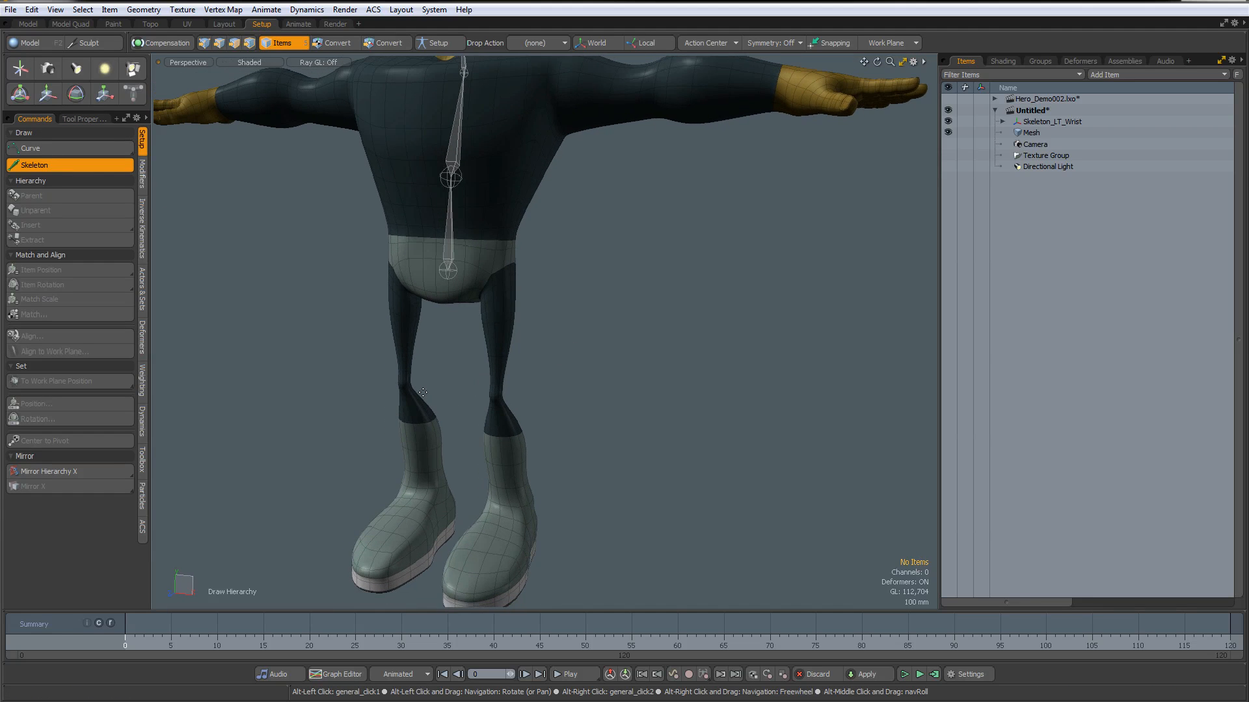
pyautogui.click(491, 286)
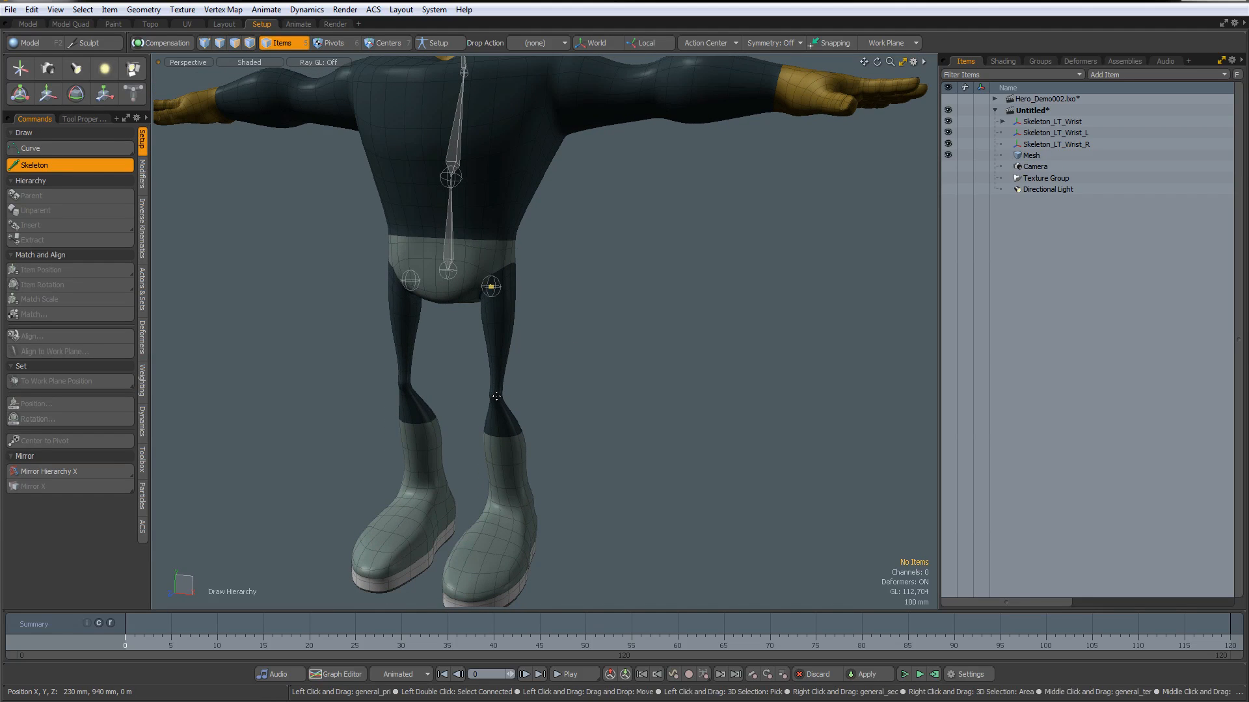
pyautogui.click(495, 395)
pyautogui.click(507, 492)
# Extend the mirrored leg chains with joints at the ball of the foot and the toe tip, and finish drawing
pyautogui.keyDown('alt'); pyautogui.moveTo(507, 493); pyautogui.dragTo(371, 516); pyautogui.keyUp('alt')
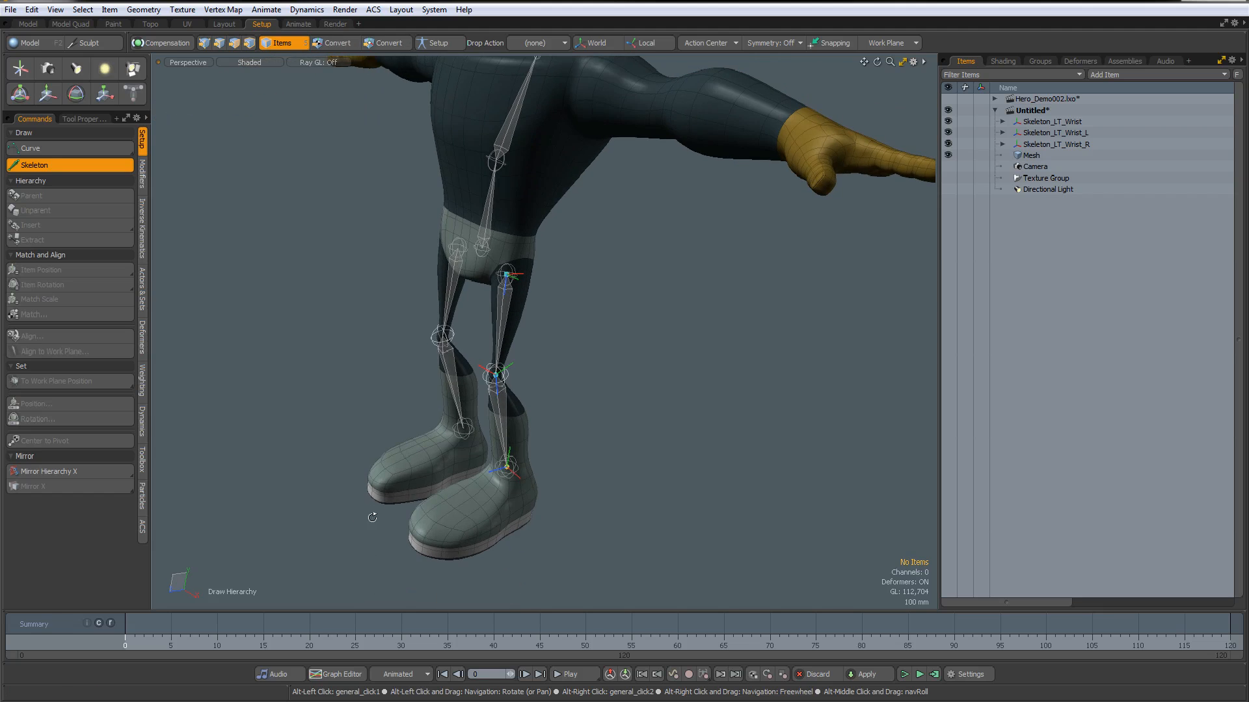
pyautogui.click(470, 508)
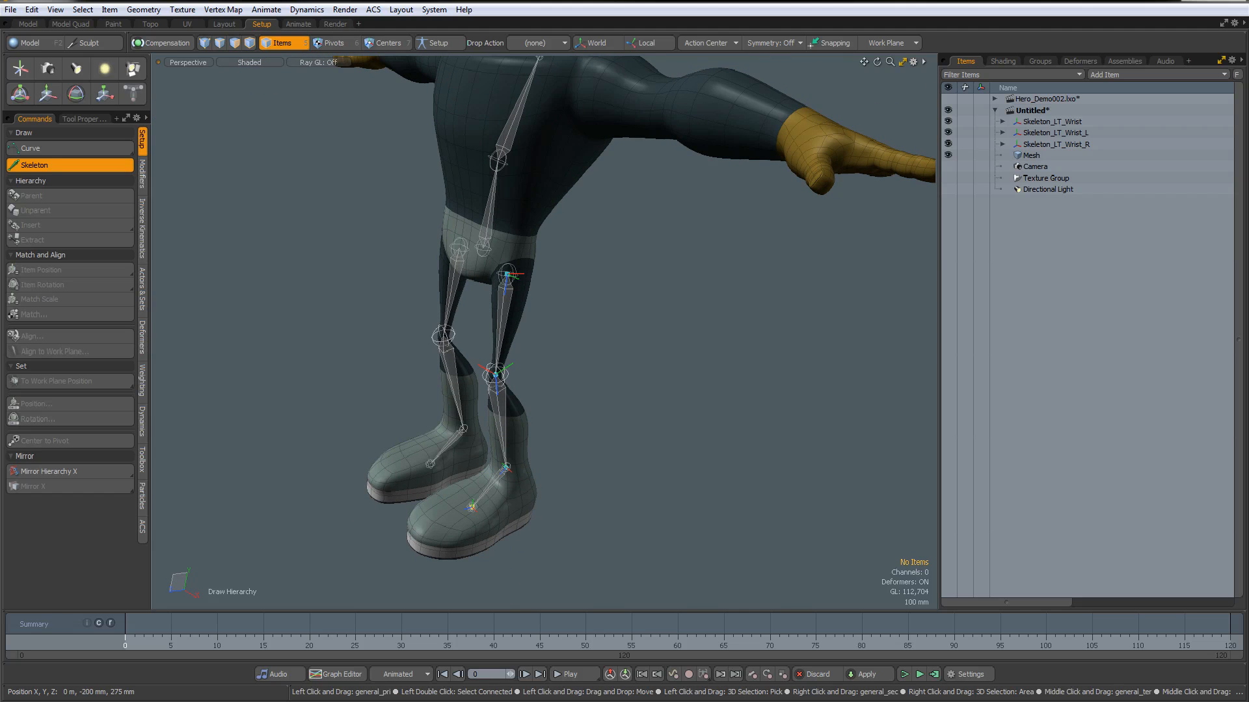
pyautogui.click(414, 539)
pyautogui.keyDown('ctrl'); pyautogui.keyDown('alt'); pyautogui.moveTo(572, 514); pyautogui.dragTo(539, 500); pyautogui.keyUp('alt'); pyautogui.keyUp('ctrl')
pyautogui.press('space')
# Draw mirrored skeleton chains along both arms with joints at the shoulder, elbow and wrist
pyautogui.keyDown('alt'); pyautogui.moveTo(591, 382); pyautogui.dragTo(534, 383); pyautogui.keyUp('alt')
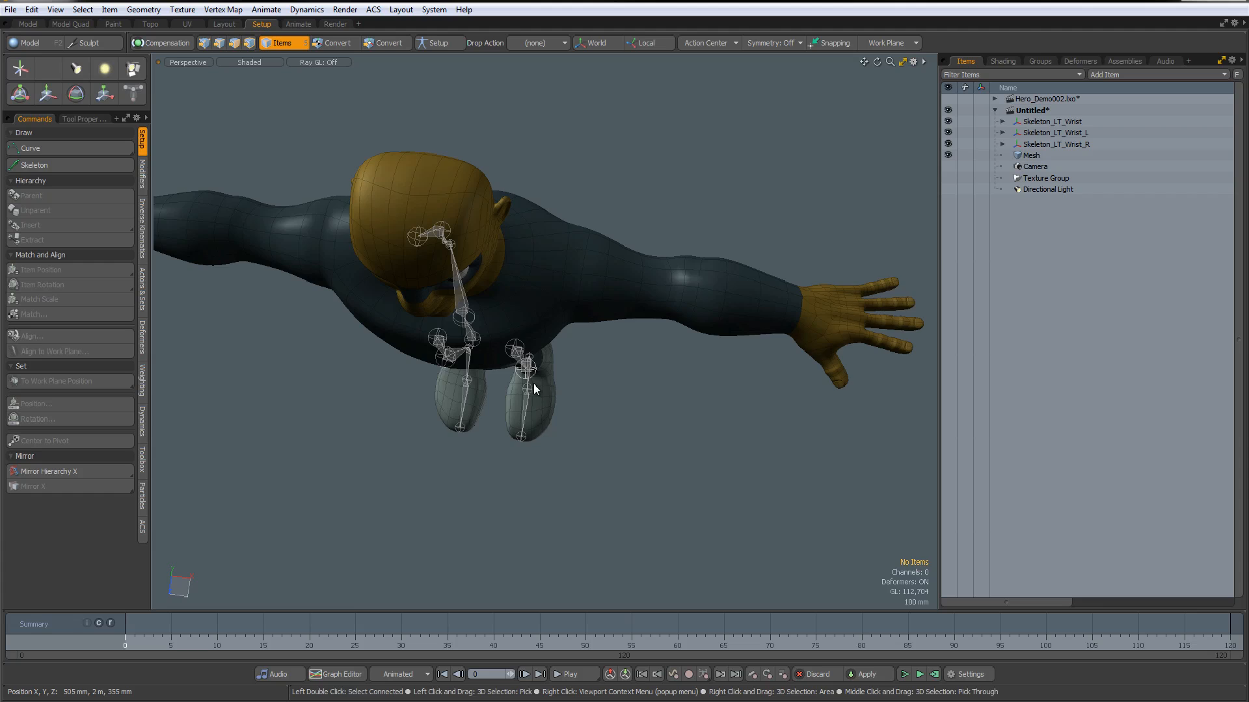
pyautogui.click(83, 166)
pyautogui.click(558, 273)
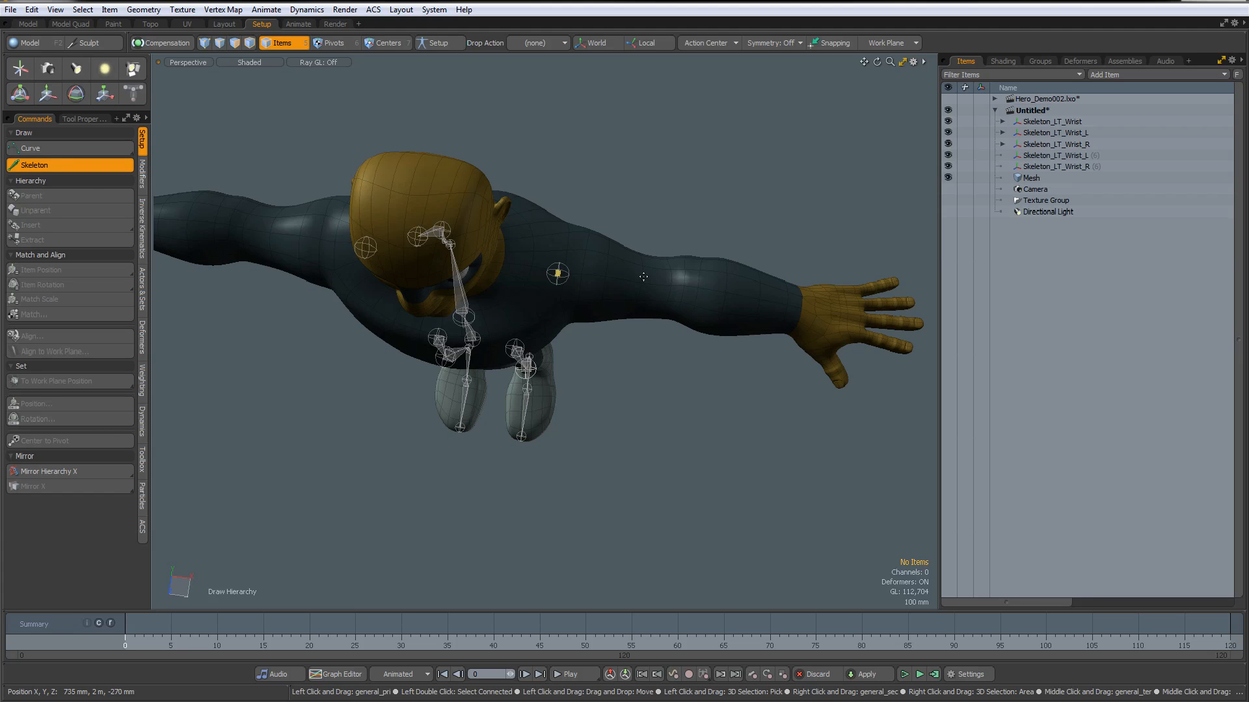
pyautogui.click(679, 296)
pyautogui.click(804, 303)
pyautogui.press('space')
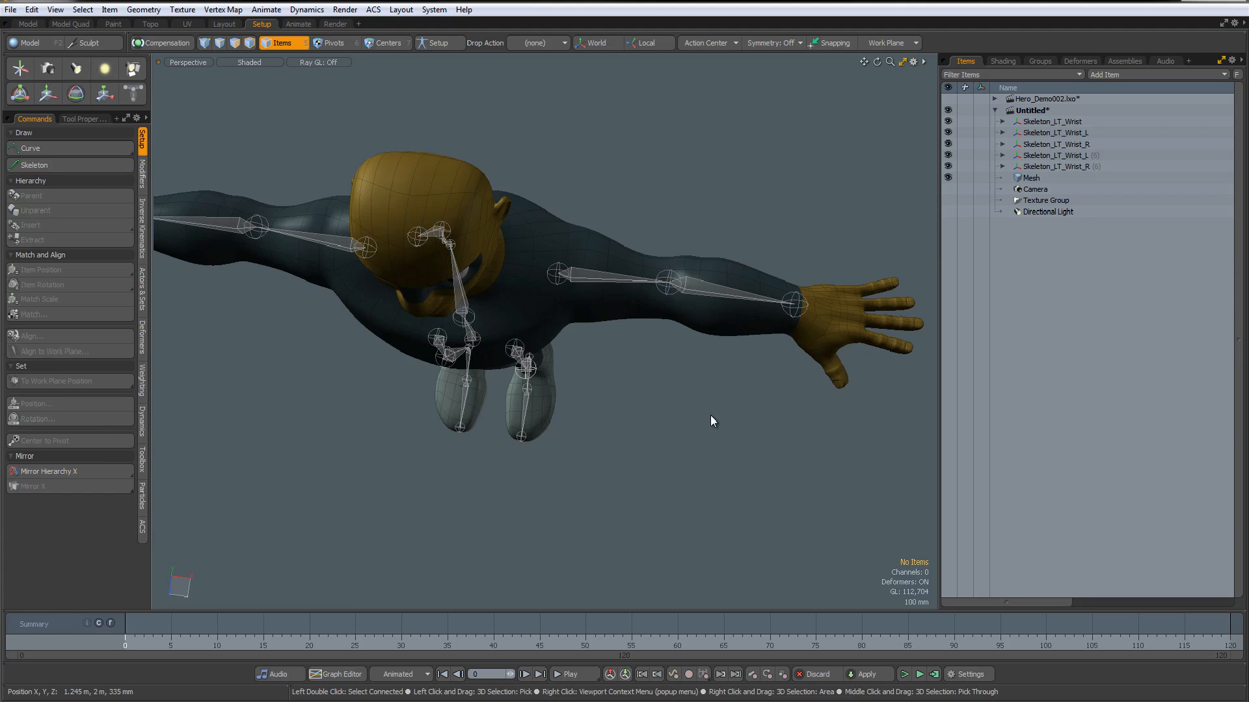
# Make Hero_Demo002.lxo the active scene and frame the rigged character's upper body
pyautogui.keyDown('alt'); pyautogui.moveTo(711, 418); pyautogui.dragTo(618, 389); pyautogui.keyUp('alt')
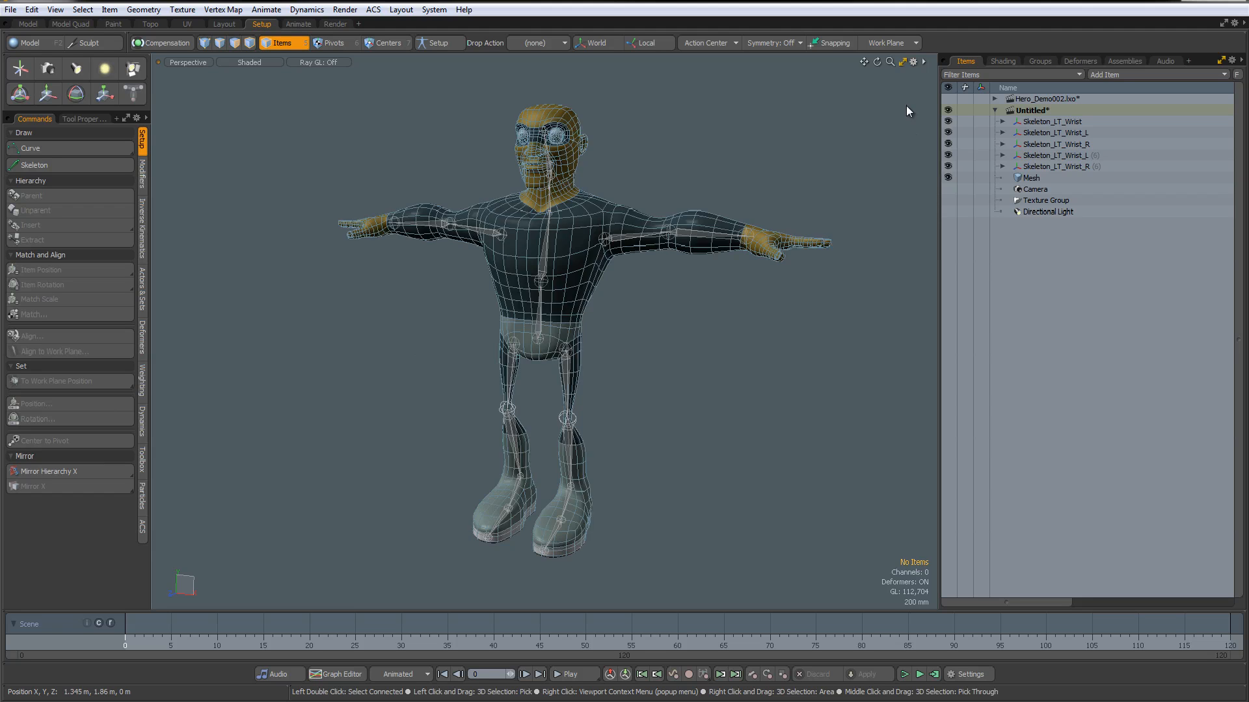
pyautogui.click(1061, 97)
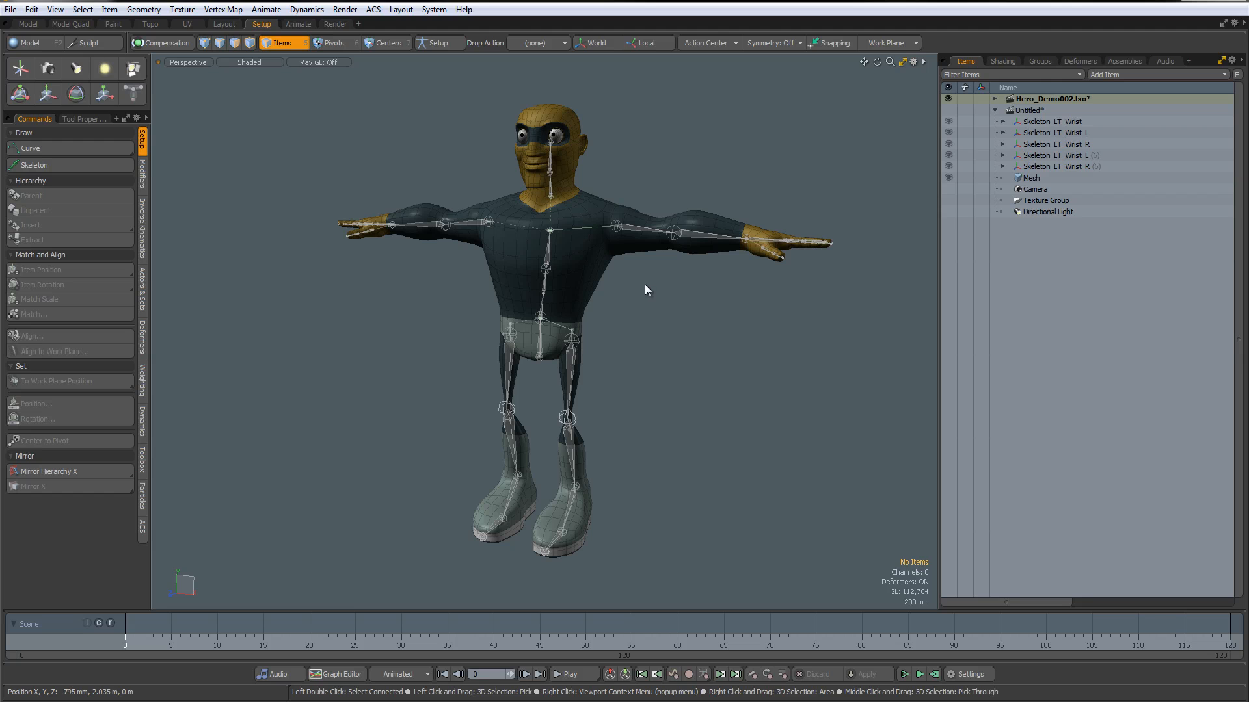
pyautogui.keyDown('ctrl'); pyautogui.keyDown('alt'); pyautogui.moveTo(591, 207); pyautogui.dragTo(636, 261); pyautogui.keyUp('alt'); pyautogui.keyUp('ctrl')
pyautogui.keyDown('alt'); pyautogui.moveTo(636, 264); pyautogui.dragTo(615, 306); pyautogui.keyUp('alt')
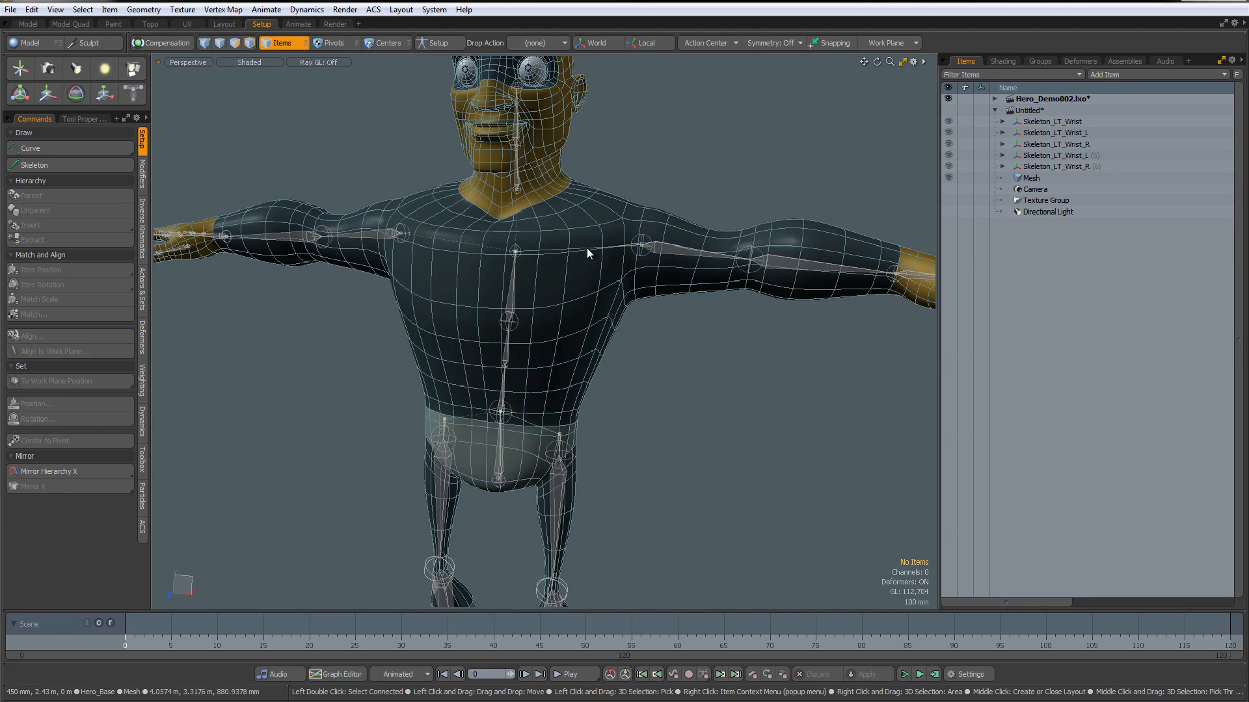
pyautogui.keyDown('ctrl'); pyautogui.keyDown('alt'); pyautogui.moveTo(629, 328); pyautogui.dragTo(639, 270); pyautogui.keyUp('alt'); pyautogui.keyUp('ctrl')
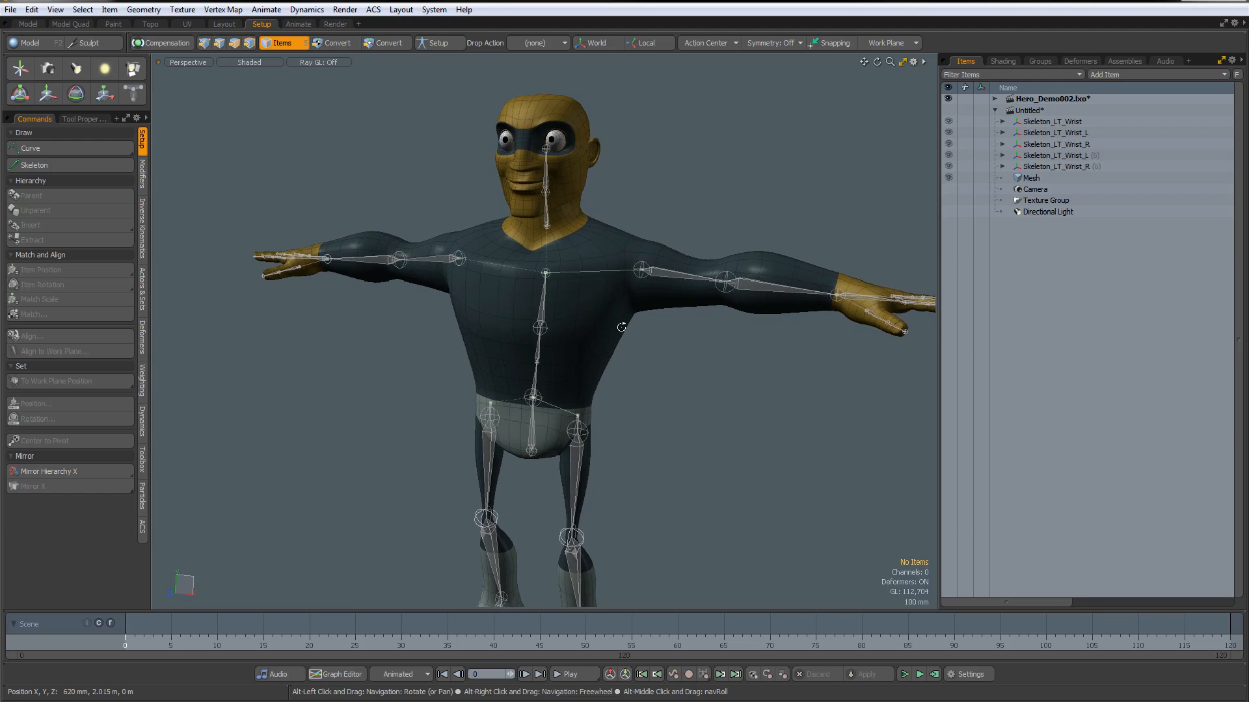
# Try rotating the LT_Arm_Upper joint, undo the rotation and clear the selection
pyautogui.click(640, 270)
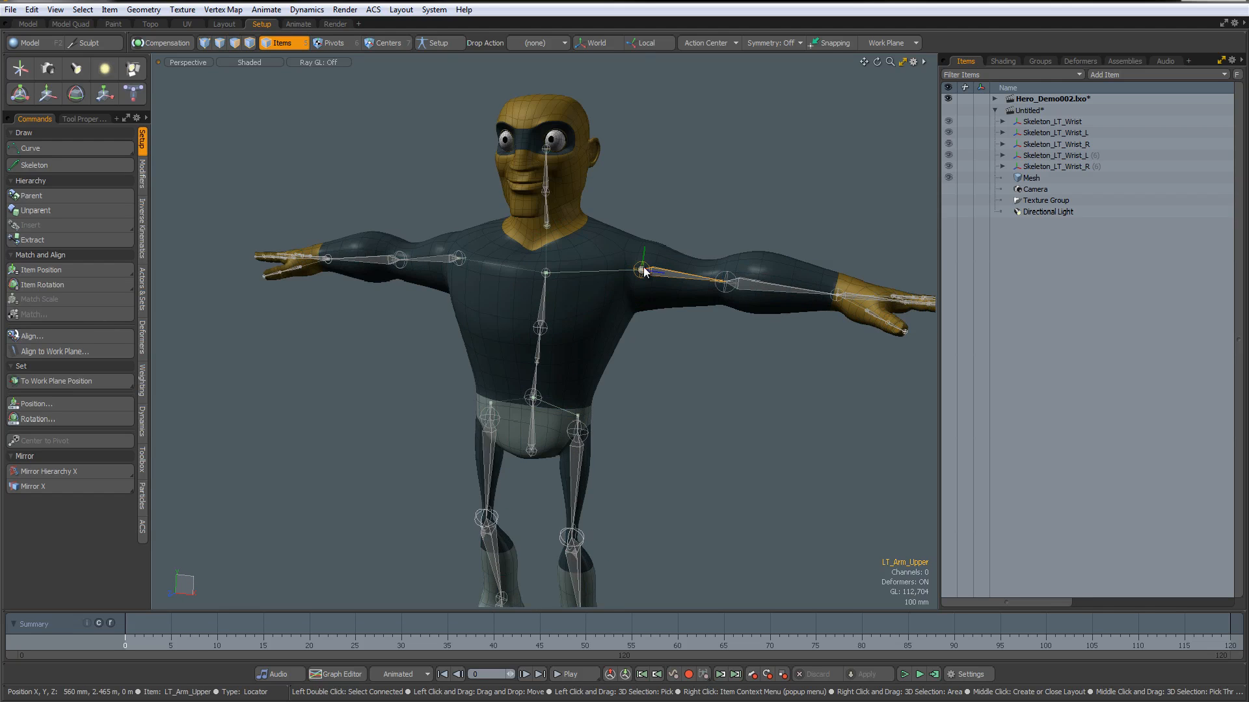
pyautogui.press('e')
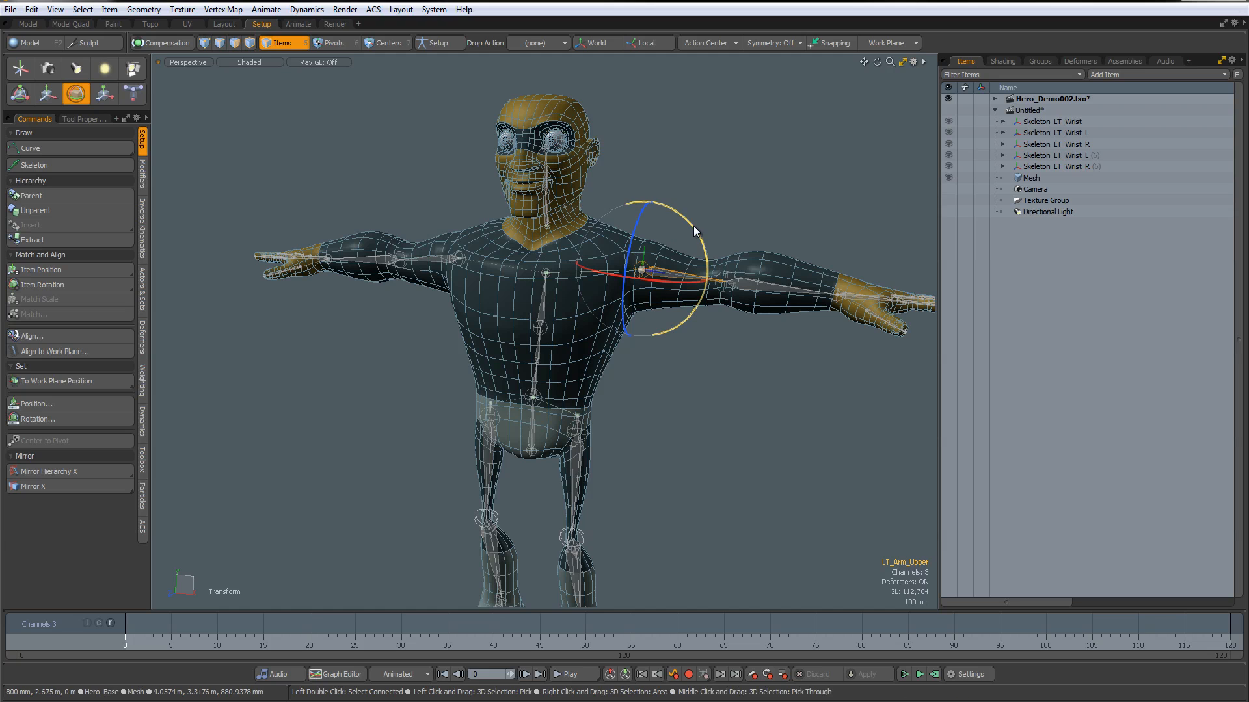
pyautogui.moveTo(693, 225); pyautogui.dragTo(701, 312)
pyautogui.hotkey('ctrl', 'z')
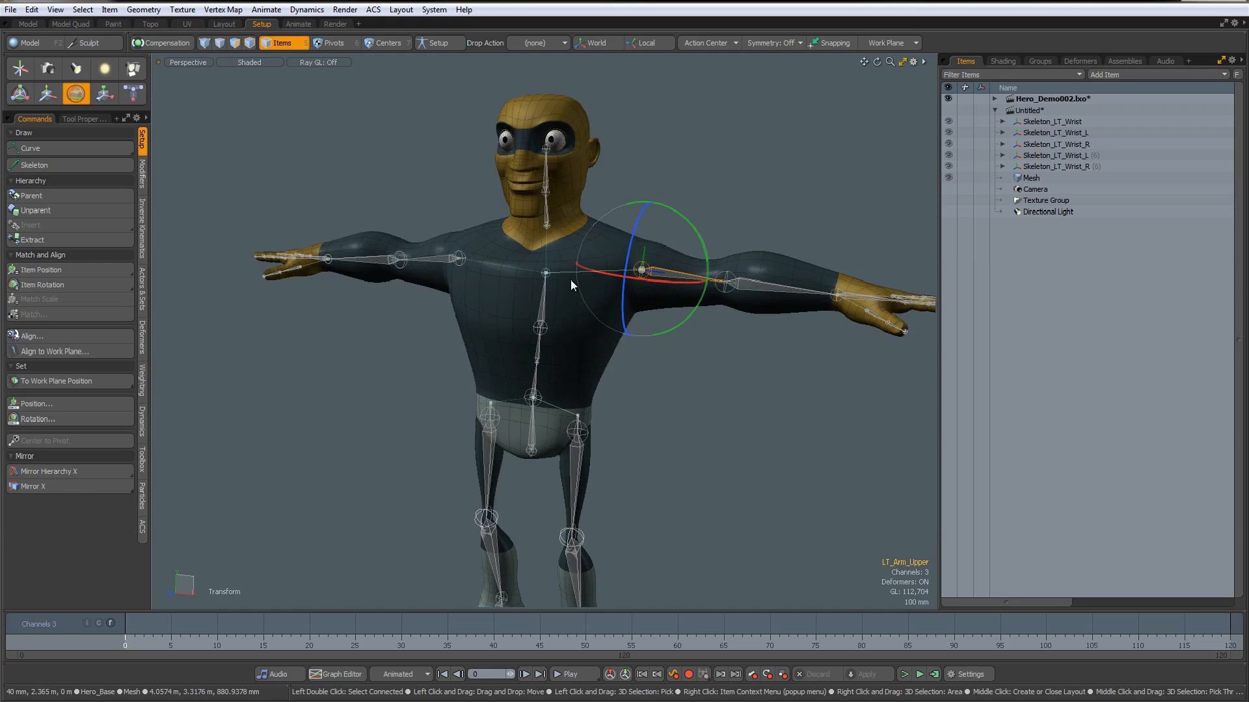
pyautogui.click(414, 188)
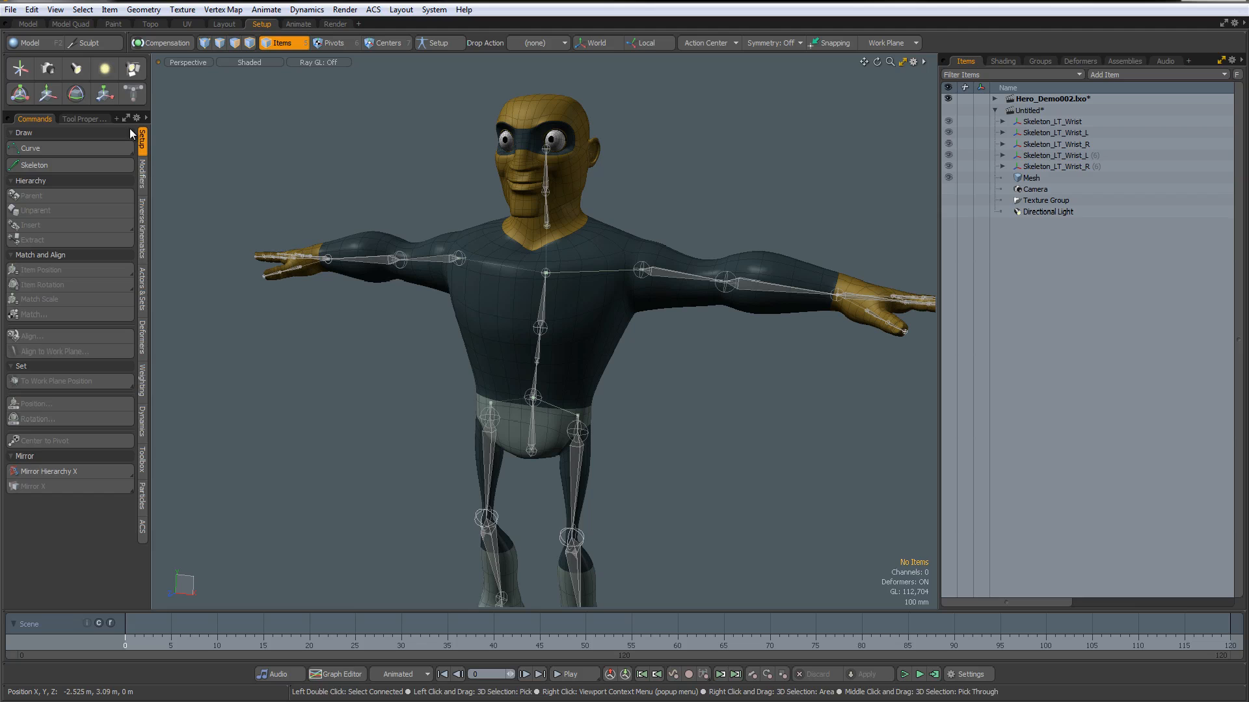
# Add a locator and insert it above the LT_Arm_Upper joint using the Insert at Parent drop action
pyautogui.click(21, 69)
pyautogui.keyDown('ctrl'); pyautogui.keyDown('alt'); pyautogui.moveTo(606, 434); pyautogui.dragTo(565, 435); pyautogui.keyUp('alt'); pyautogui.keyUp('ctrl')
pyautogui.keyDown('alt'); pyautogui.keyDown('shift'); pyautogui.moveTo(653, 459); pyautogui.dragTo(589, 381); pyautogui.keyUp('shift'); pyautogui.keyUp('alt')
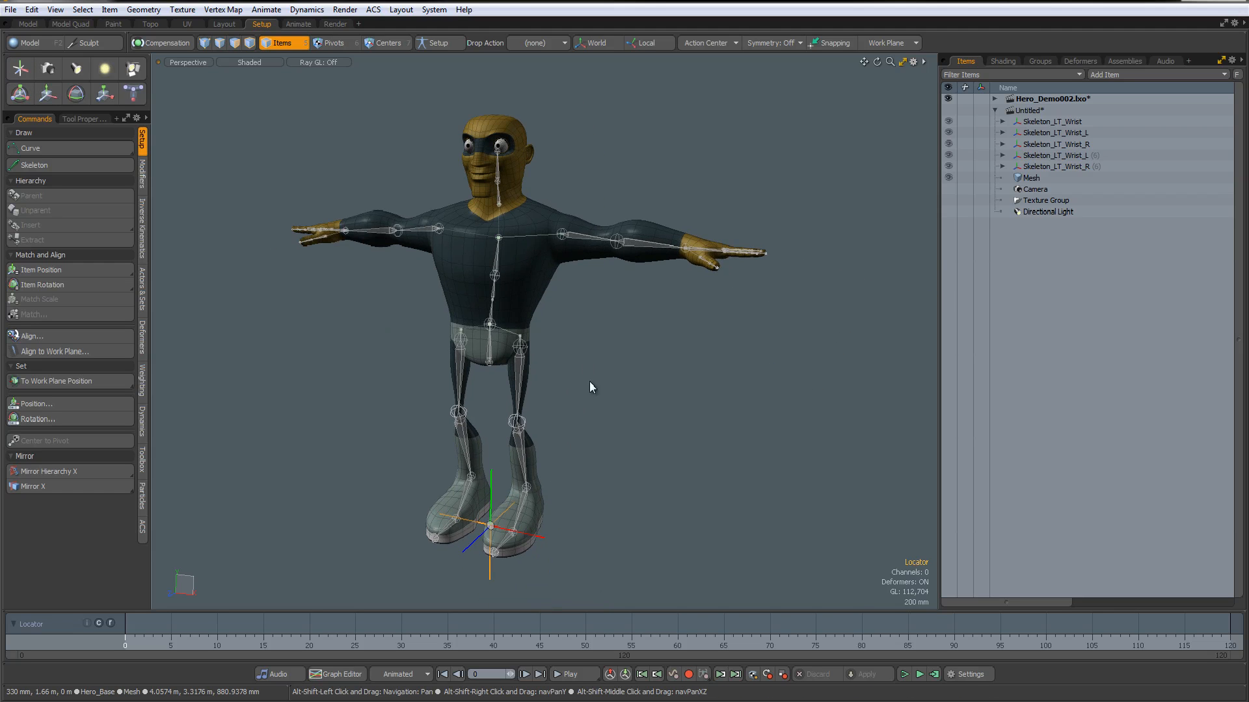
pyautogui.click(521, 43)
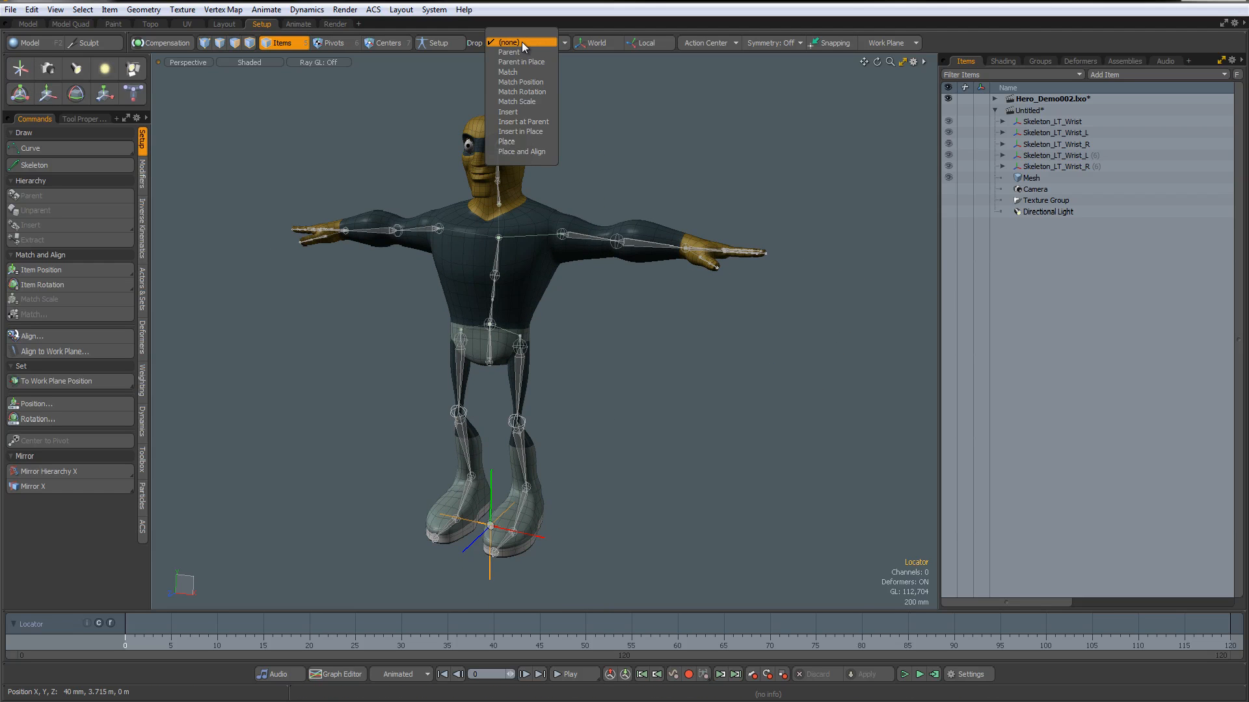
pyautogui.click(537, 122)
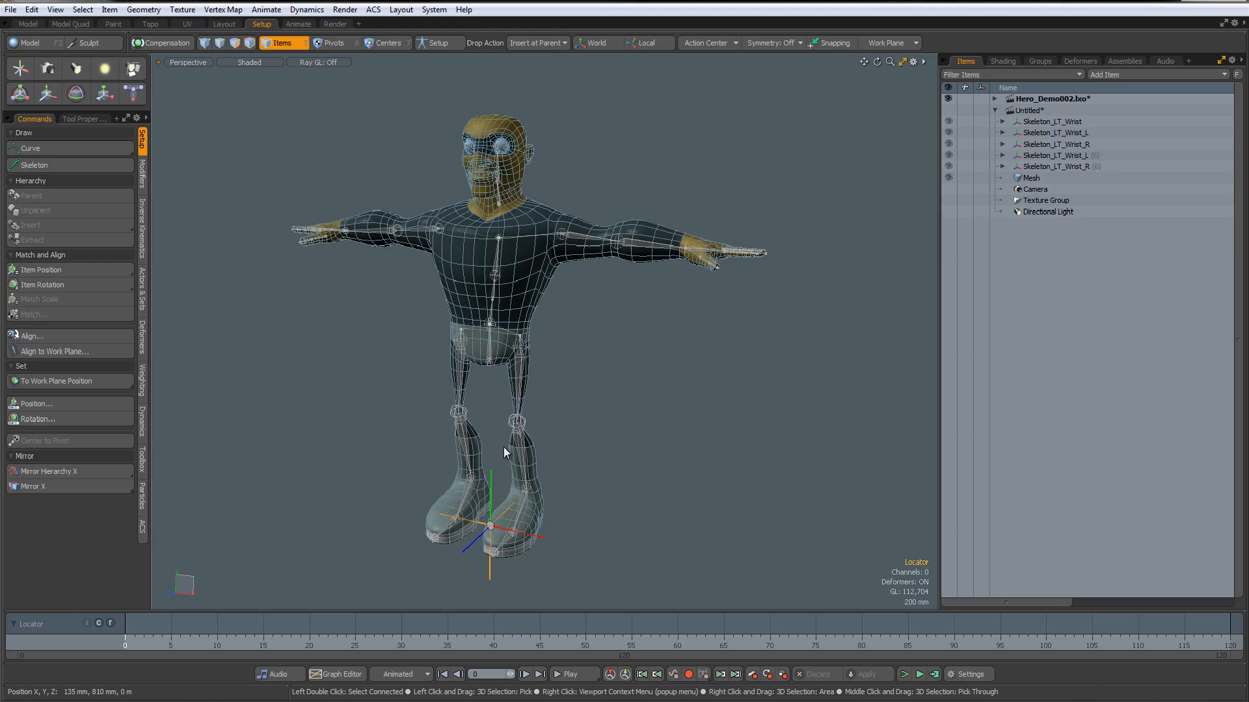
pyautogui.click(560, 235)
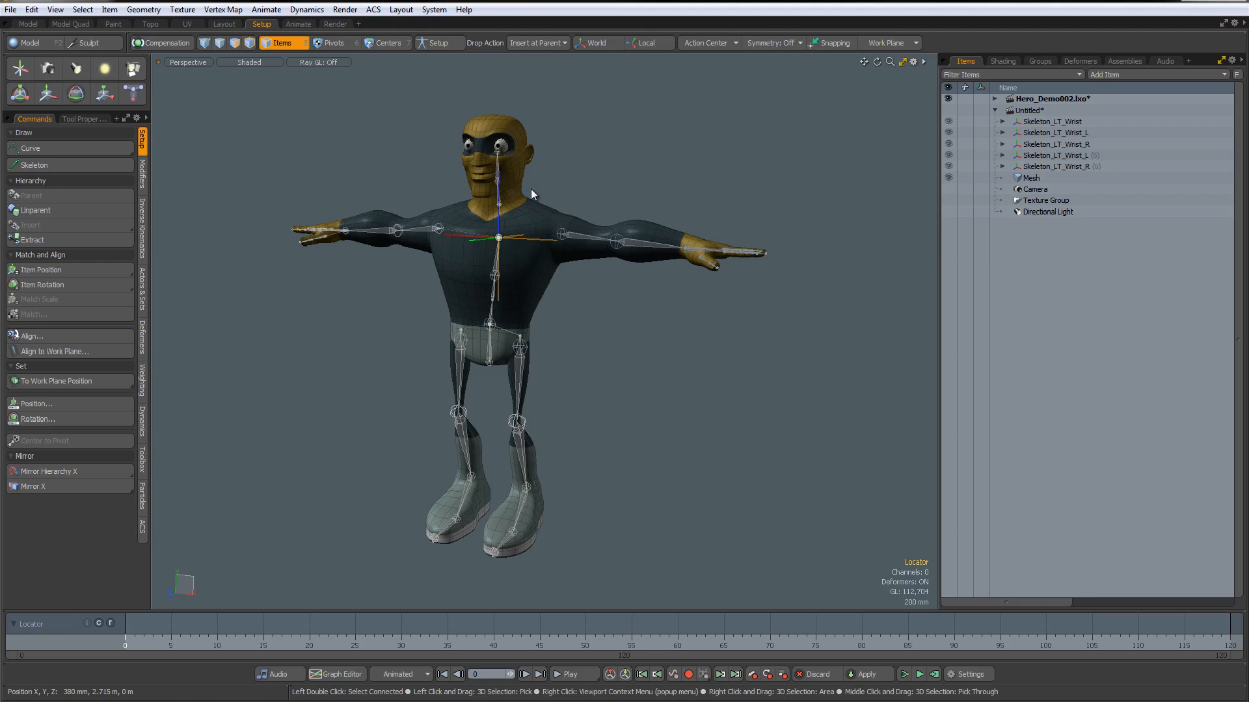
# Try rotating the inserted locator at the upper chest to swing the left arm from its new parent
pyautogui.scroll(5, 531, 189)
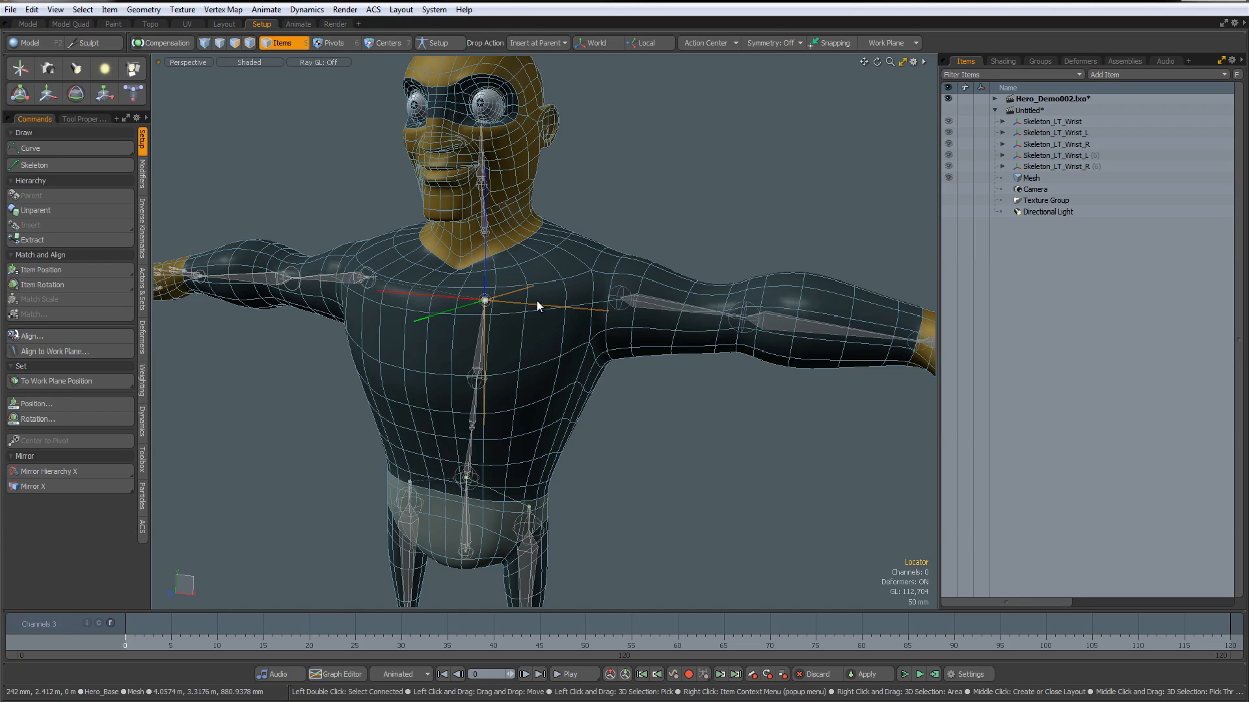
pyautogui.press('e')
pyautogui.moveTo(526, 280); pyautogui.dragTo(605, 302)
pyautogui.scroll(-4, 665, 362)
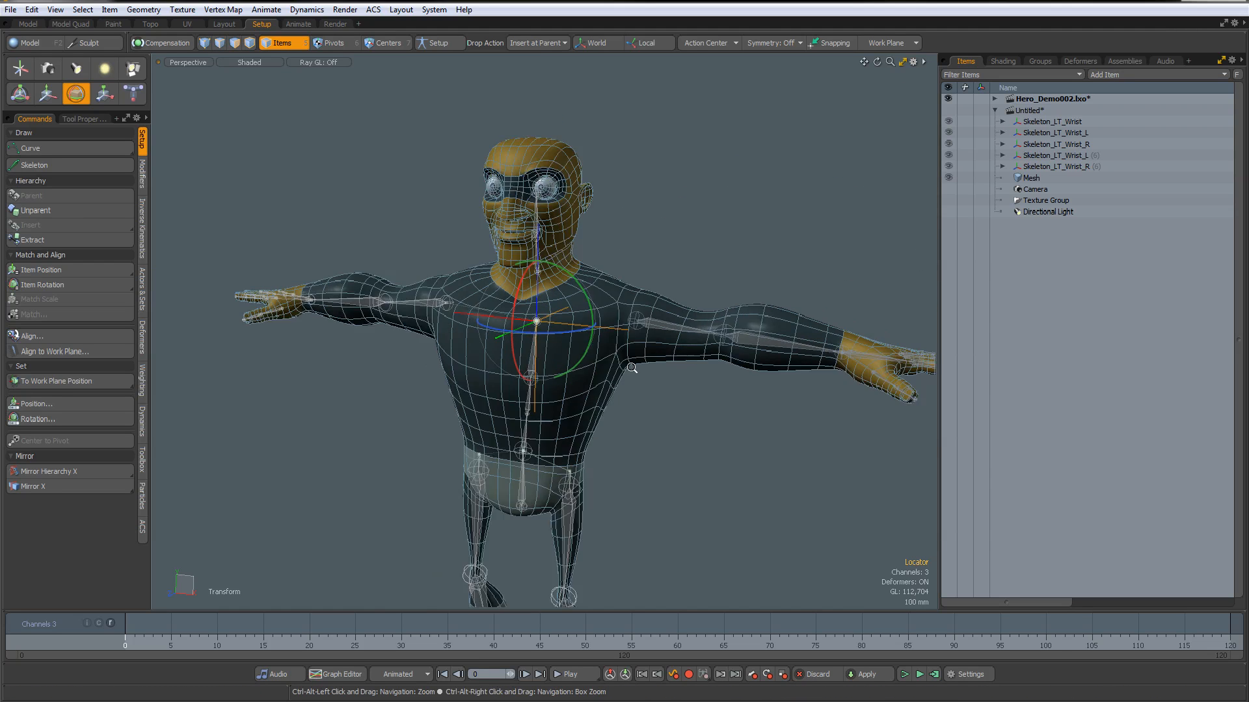
pyautogui.keyDown('alt'); pyautogui.keyDown('shift'); pyautogui.moveTo(664, 362); pyautogui.dragTo(686, 316); pyautogui.keyUp('shift'); pyautogui.keyUp('alt')
pyautogui.keyDown('ctrl'); pyautogui.keyDown('alt'); pyautogui.moveTo(659, 410); pyautogui.dragTo(679, 387); pyautogui.keyUp('alt'); pyautogui.keyUp('ctrl')
pyautogui.keyDown('alt'); pyautogui.keyDown('shift'); pyautogui.moveTo(680, 387); pyautogui.dragTo(681, 365); pyautogui.keyUp('shift'); pyautogui.keyUp('alt')
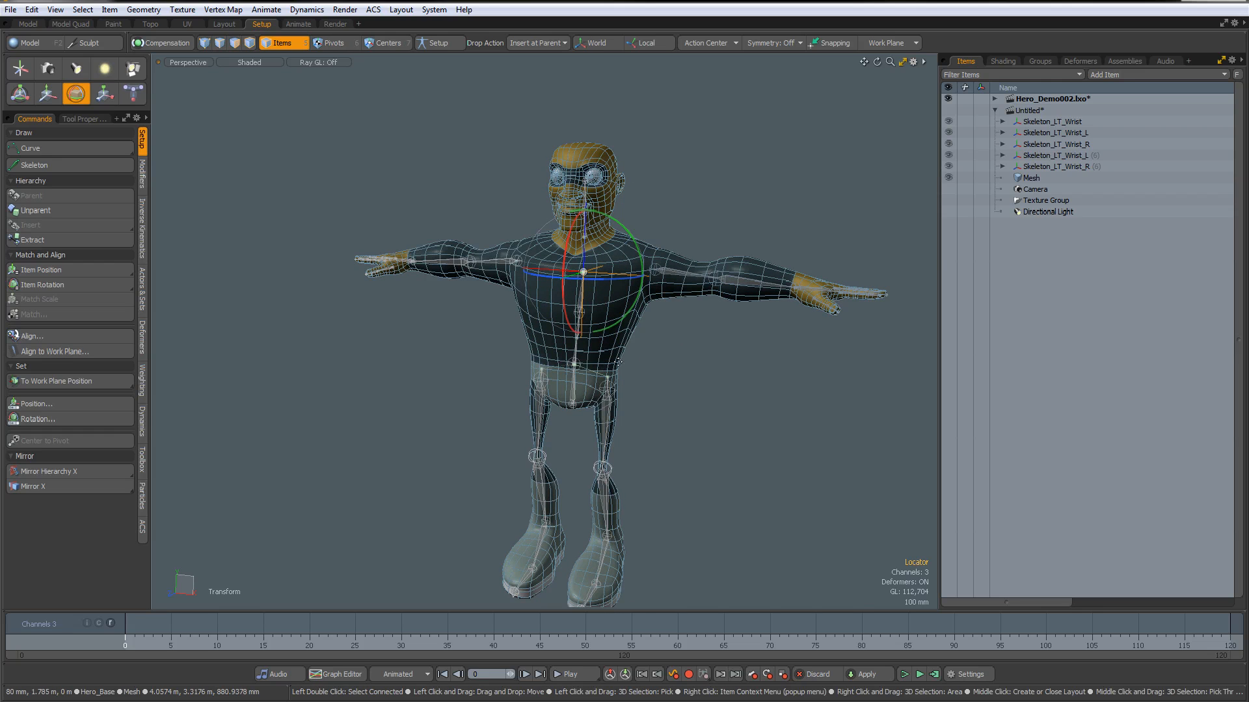
pyautogui.keyDown('alt'); pyautogui.moveTo(650, 398); pyautogui.dragTo(565, 313); pyautogui.keyUp('alt')
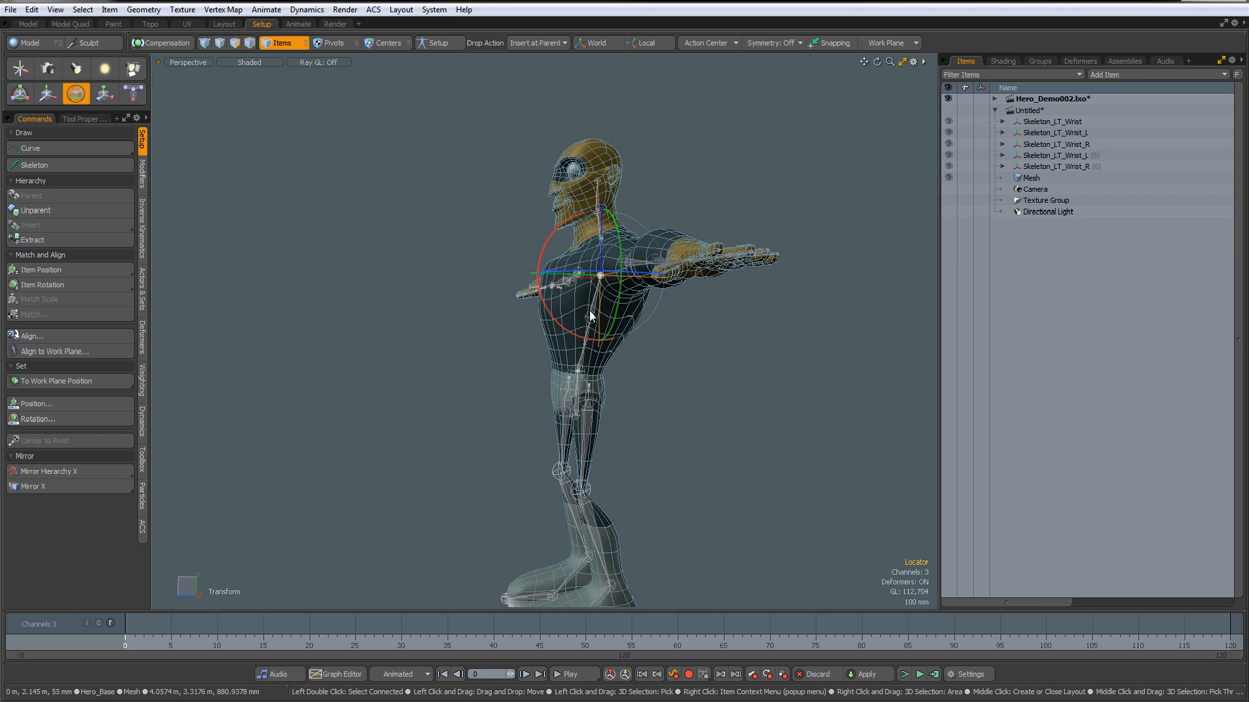
pyautogui.moveTo(646, 368)
pyautogui.keyDown('alt'); pyautogui.mouseDown()
pyautogui.moveTo(758, 365)
pyautogui.moveTo(670, 380)
pyautogui.moveTo(692, 399)
pyautogui.moveTo(651, 378)
pyautogui.moveTo(660, 370)
pyautogui.mouseUp(); pyautogui.keyUp('alt')
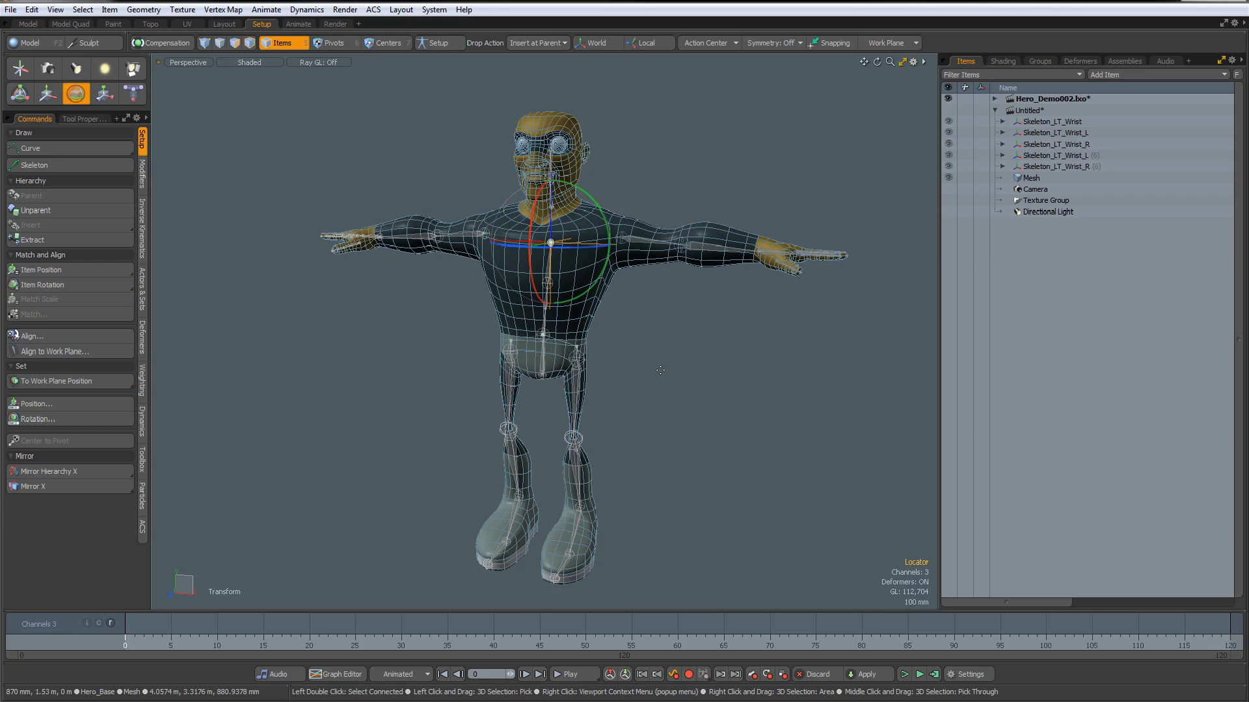
# Add a locator and snap it to the LT_Arm_Lower joint with the Match Position drop action
pyautogui.click(656, 354)
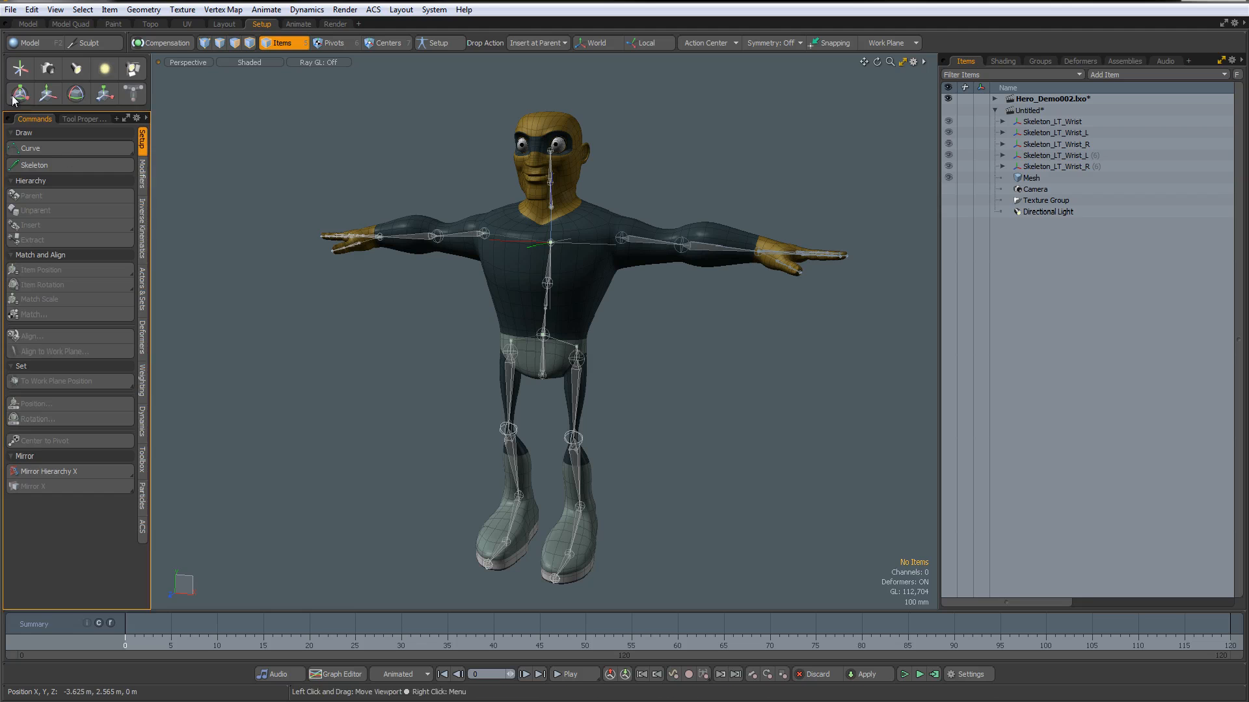
pyautogui.click(20, 69)
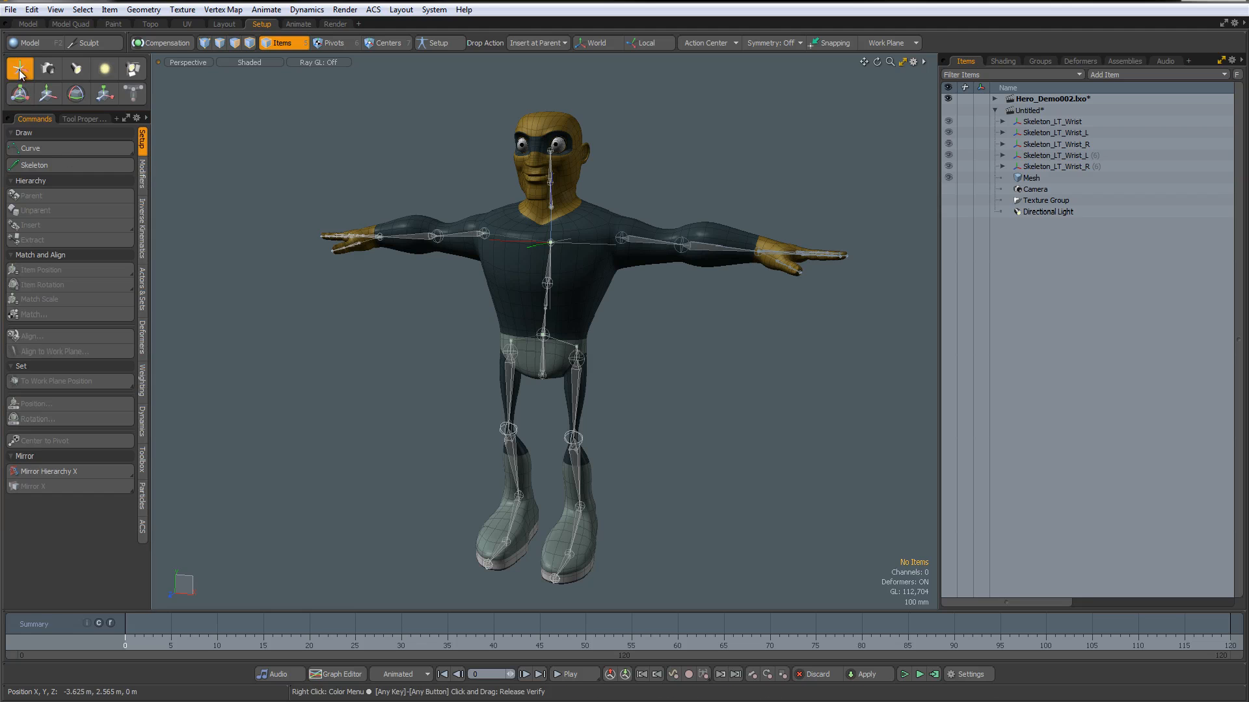
pyautogui.click(533, 45)
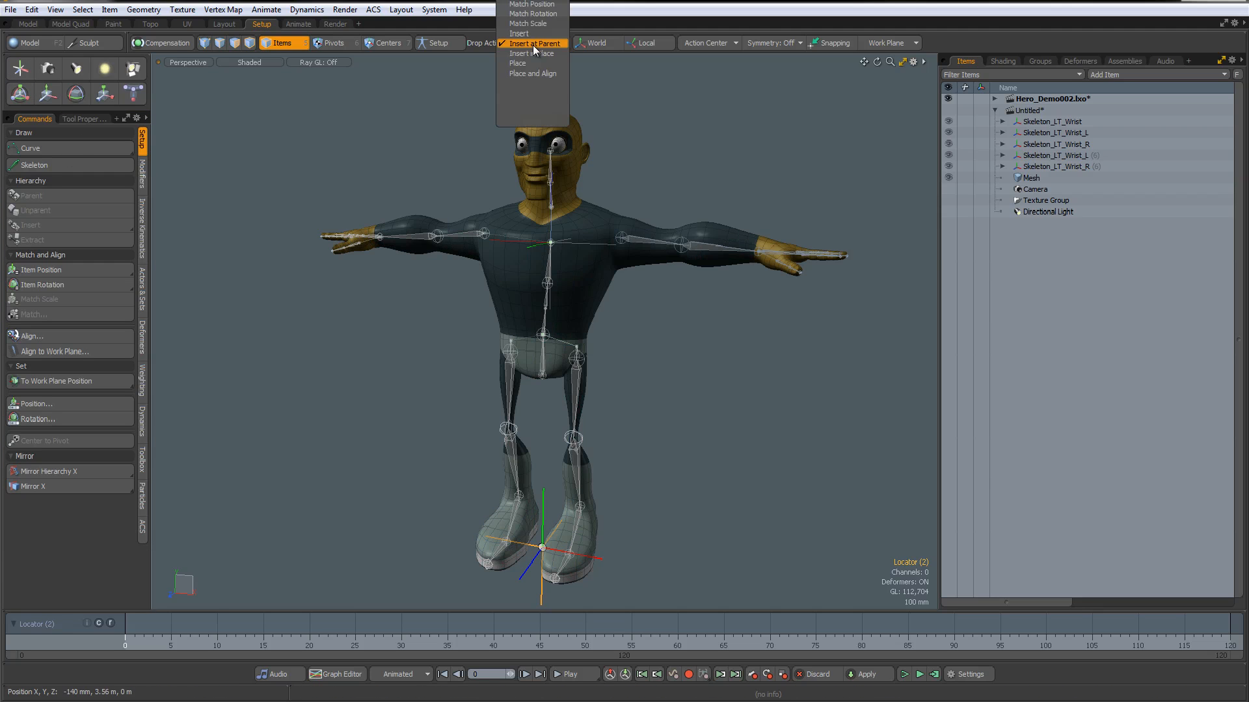
pyautogui.click(532, 3)
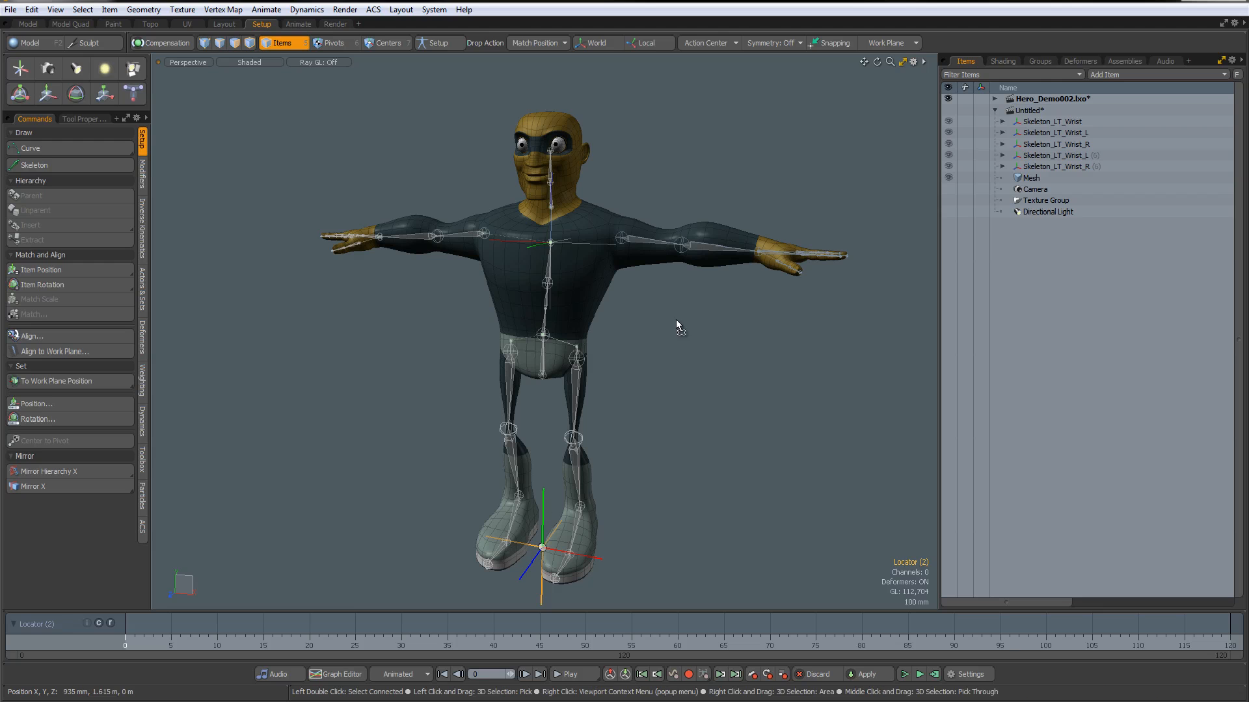
pyautogui.moveTo(683, 246); pyautogui.dragTo(611, 390)
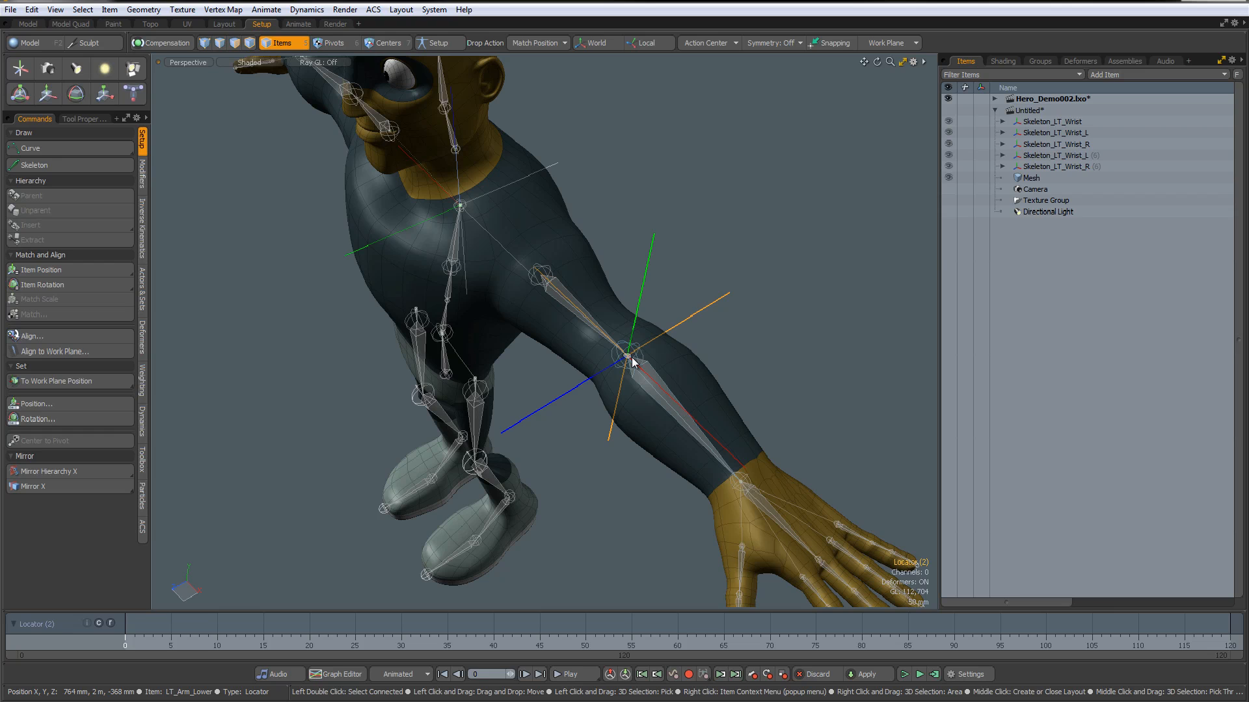
# Move the locator off the left elbow into the open space beside the arm and deselect it
pyautogui.press('w')
pyautogui.moveTo(585, 383); pyautogui.dragTo(777, 263)
pyautogui.press('q')
pyautogui.click(730, 246)
# Add another locator and match its position to the LT_Leg_Calf joint at the left knee
pyautogui.scroll(-3, 682, 359)
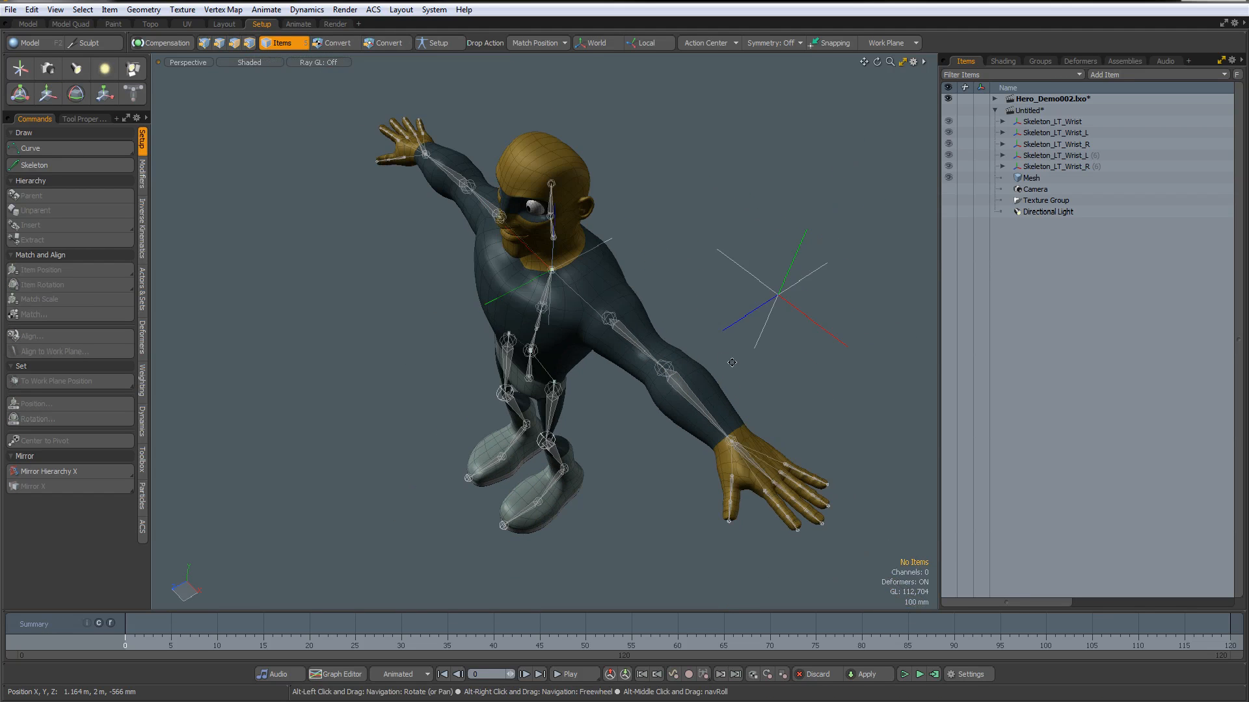
pyautogui.keyDown('alt'); pyautogui.moveTo(731, 363); pyautogui.dragTo(715, 281); pyautogui.keyUp('alt')
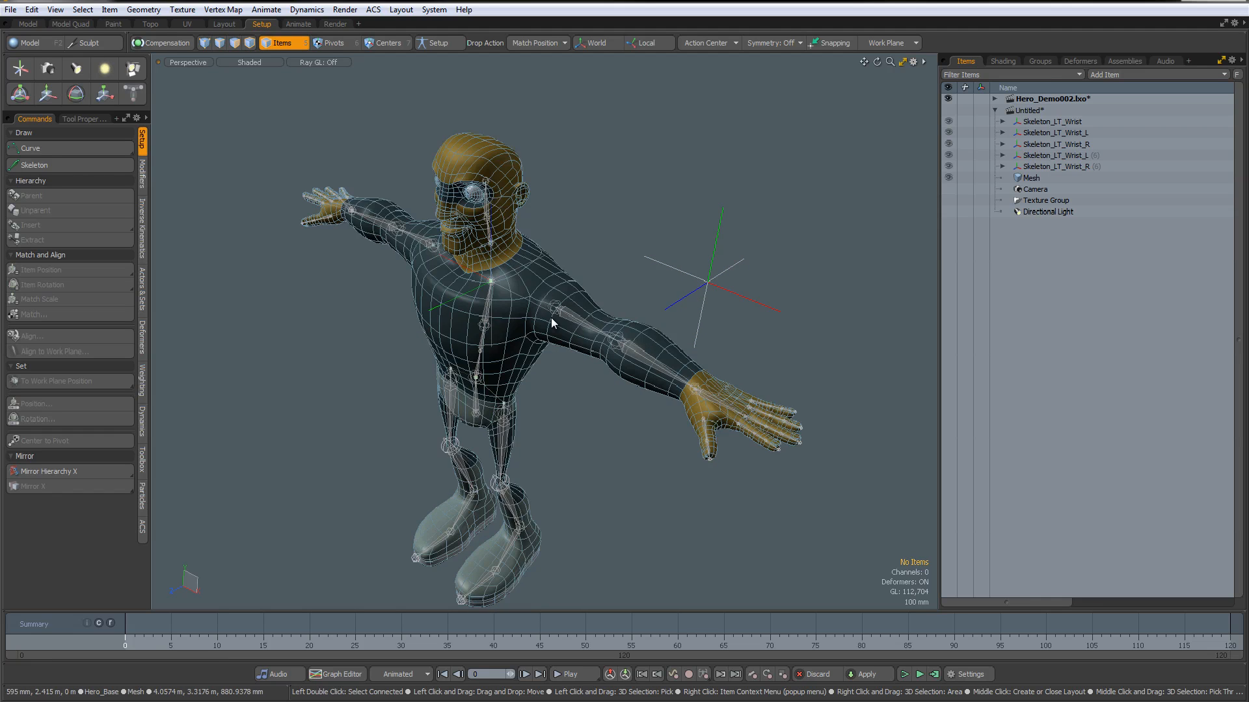
pyautogui.keyDown('ctrl'); pyautogui.keyDown('alt'); pyautogui.moveTo(669, 372); pyautogui.dragTo(621, 532); pyautogui.keyUp('alt'); pyautogui.keyUp('ctrl')
pyautogui.keyDown('alt'); pyautogui.keyDown('shift'); pyautogui.moveTo(621, 533); pyautogui.dragTo(662, 470); pyautogui.keyUp('shift'); pyautogui.keyUp('alt')
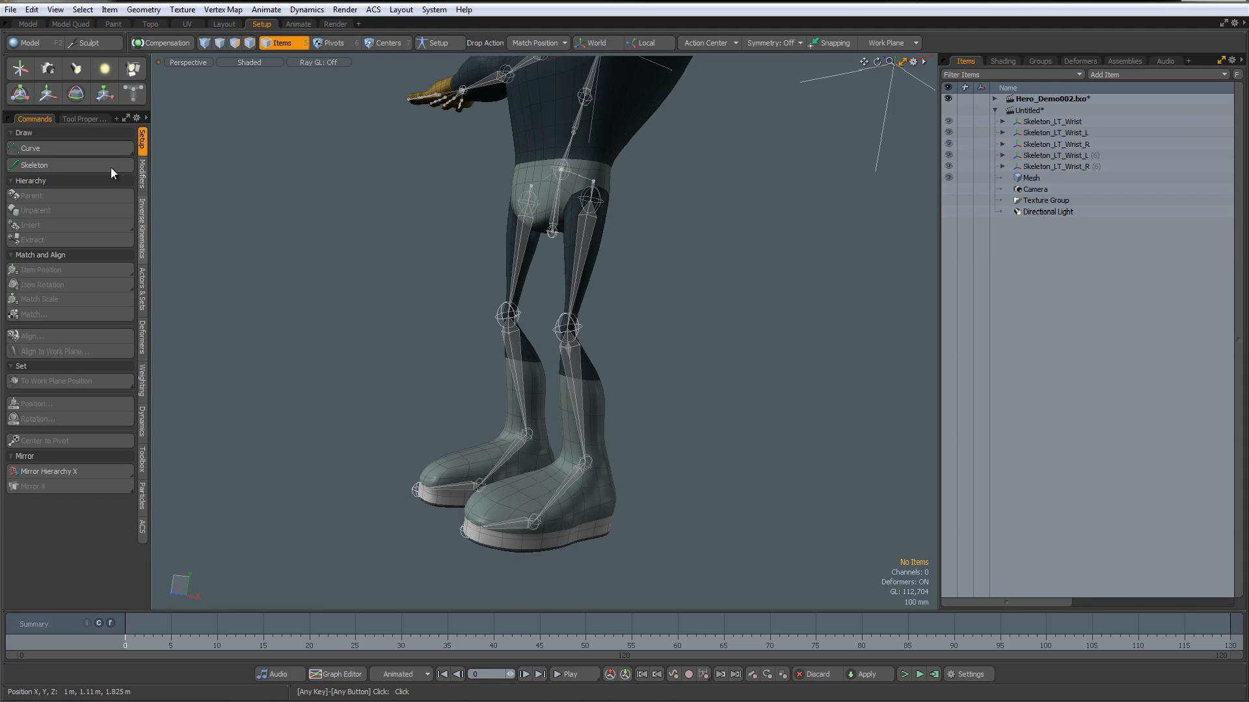
pyautogui.click(26, 71)
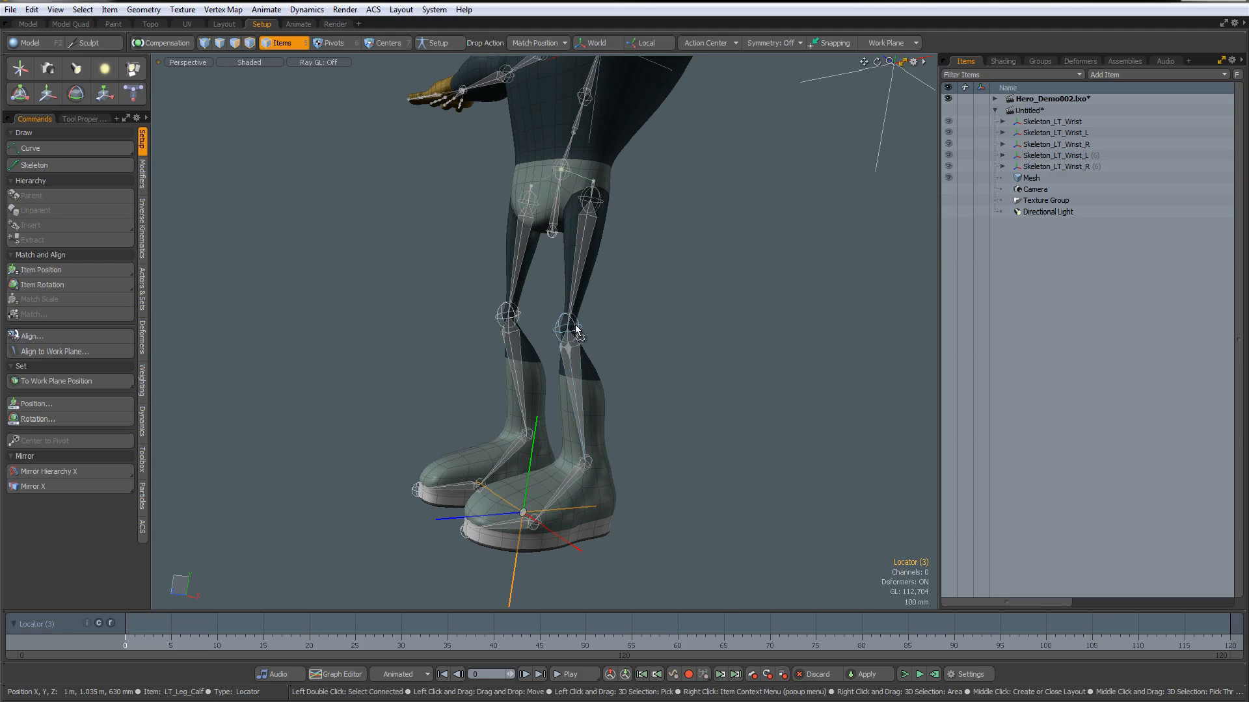
pyautogui.moveTo(576, 325); pyautogui.dragTo(576, 327)
pyautogui.keyDown('alt'); pyautogui.moveTo(652, 367); pyautogui.dragTo(494, 399); pyautogui.keyUp('alt')
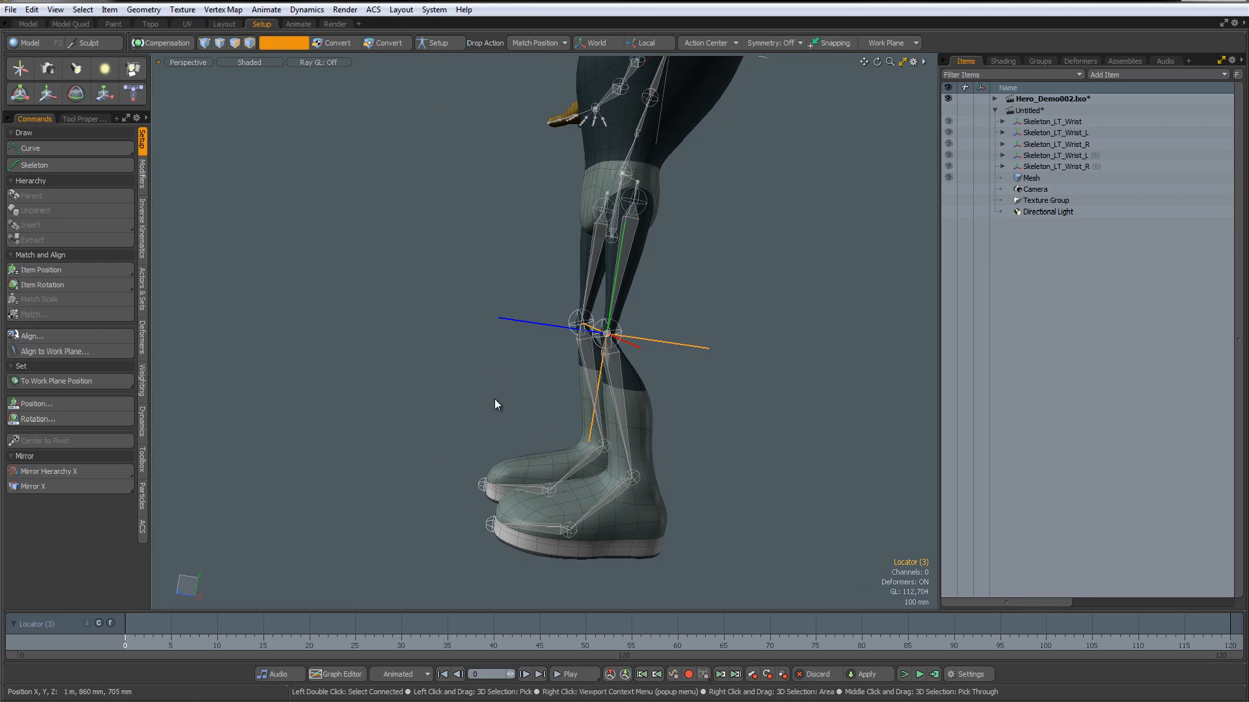
# Move the knee locator up and forward into the open space in front of the legs and deselect it
pyautogui.press('w')
pyautogui.moveTo(566, 281); pyautogui.dragTo(311, 157)
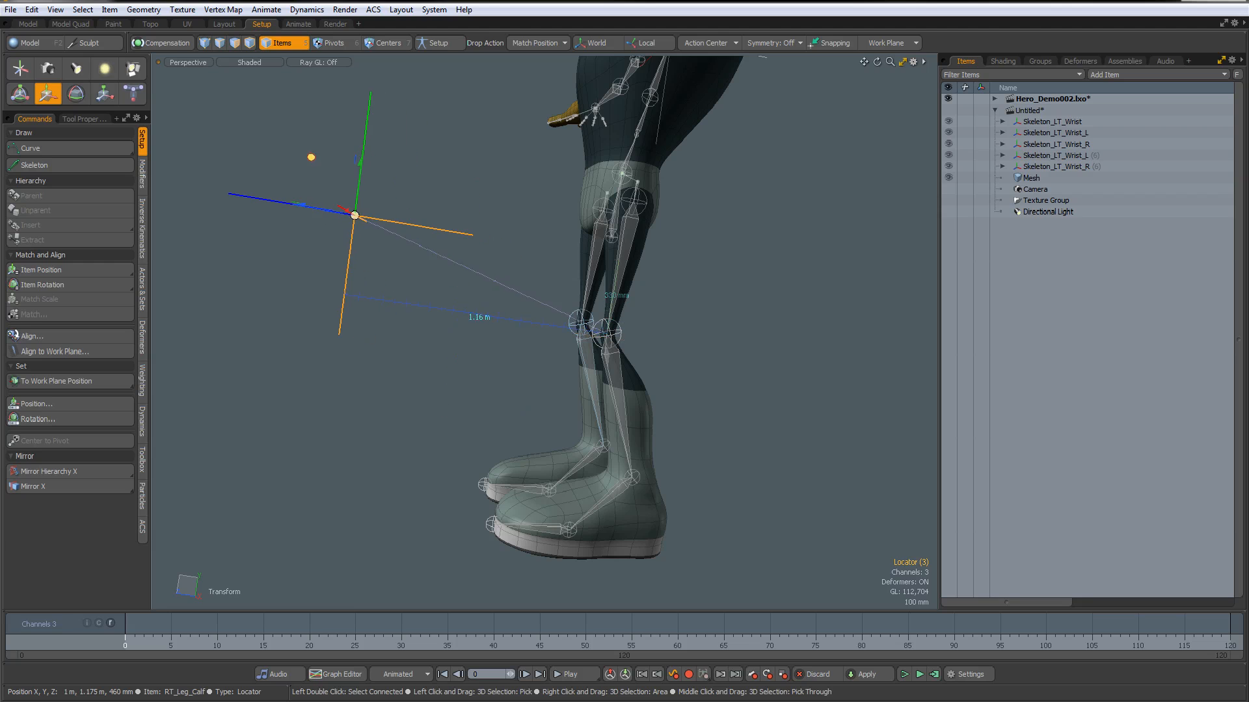
pyautogui.press('space')
pyautogui.click(420, 410)
# Add a locator, match its position to the left foot's ball joint and lower it to the sole of the boot
pyautogui.keyDown('alt'); pyautogui.moveTo(421, 410); pyautogui.dragTo(373, 313); pyautogui.keyUp('alt')
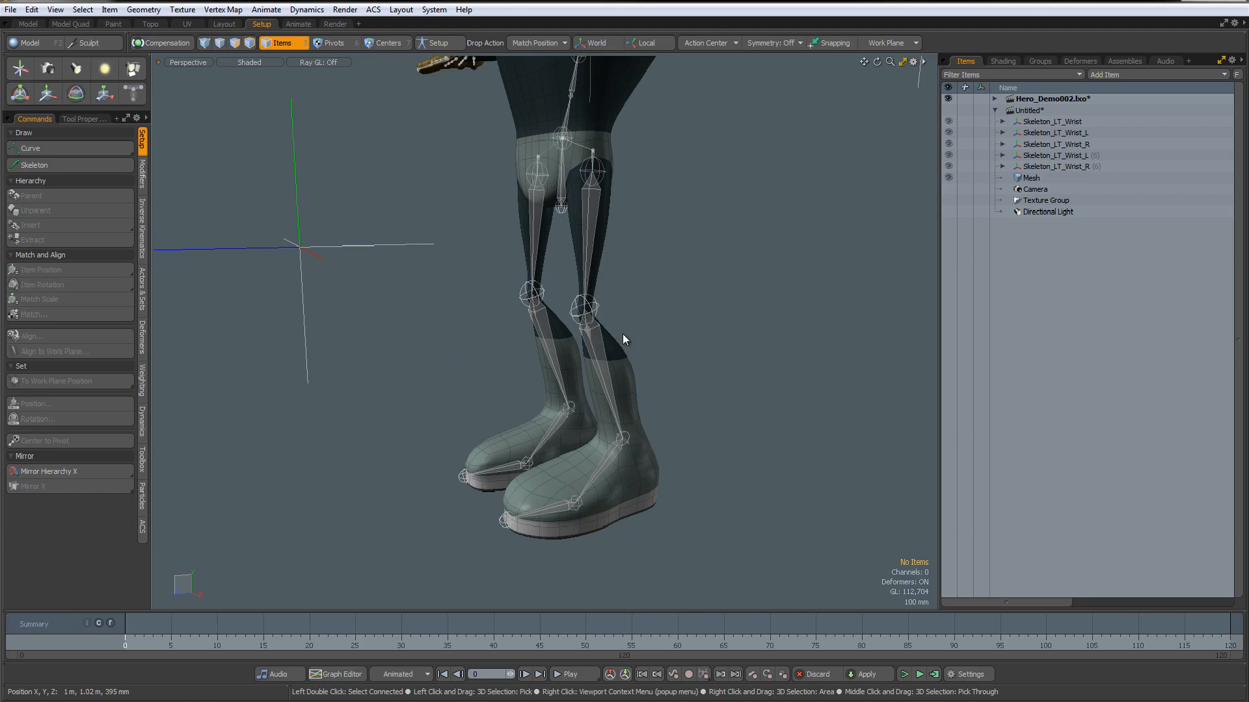
pyautogui.keyDown('alt'); pyautogui.moveTo(622, 334); pyautogui.dragTo(635, 451); pyautogui.keyUp('alt')
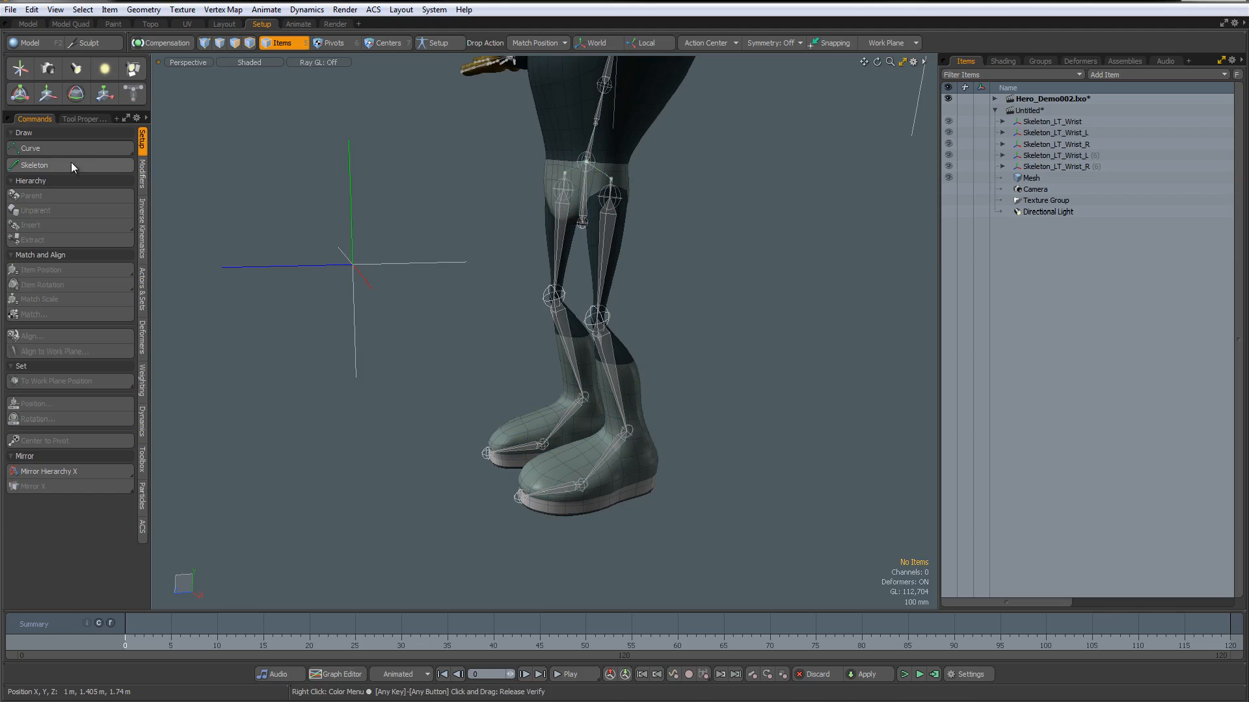
pyautogui.click(585, 465)
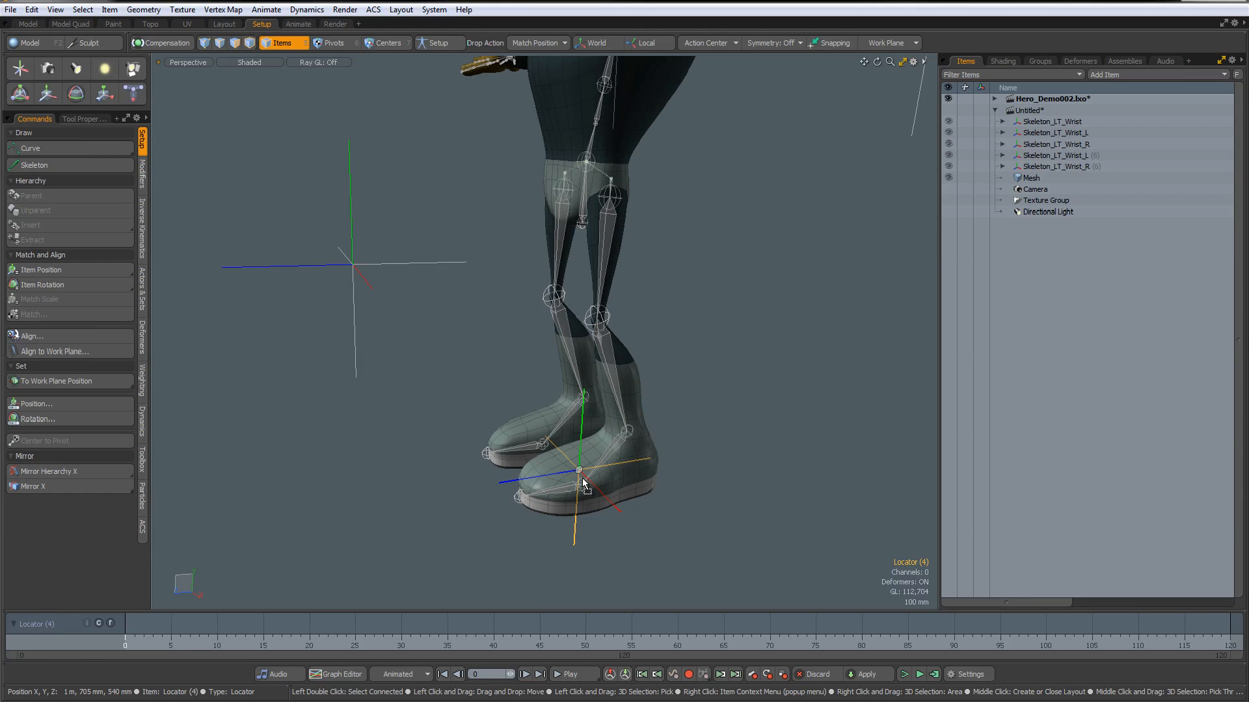
pyautogui.moveTo(584, 485); pyautogui.dragTo(611, 473)
pyautogui.scroll(3, 610, 517)
pyautogui.press('y')
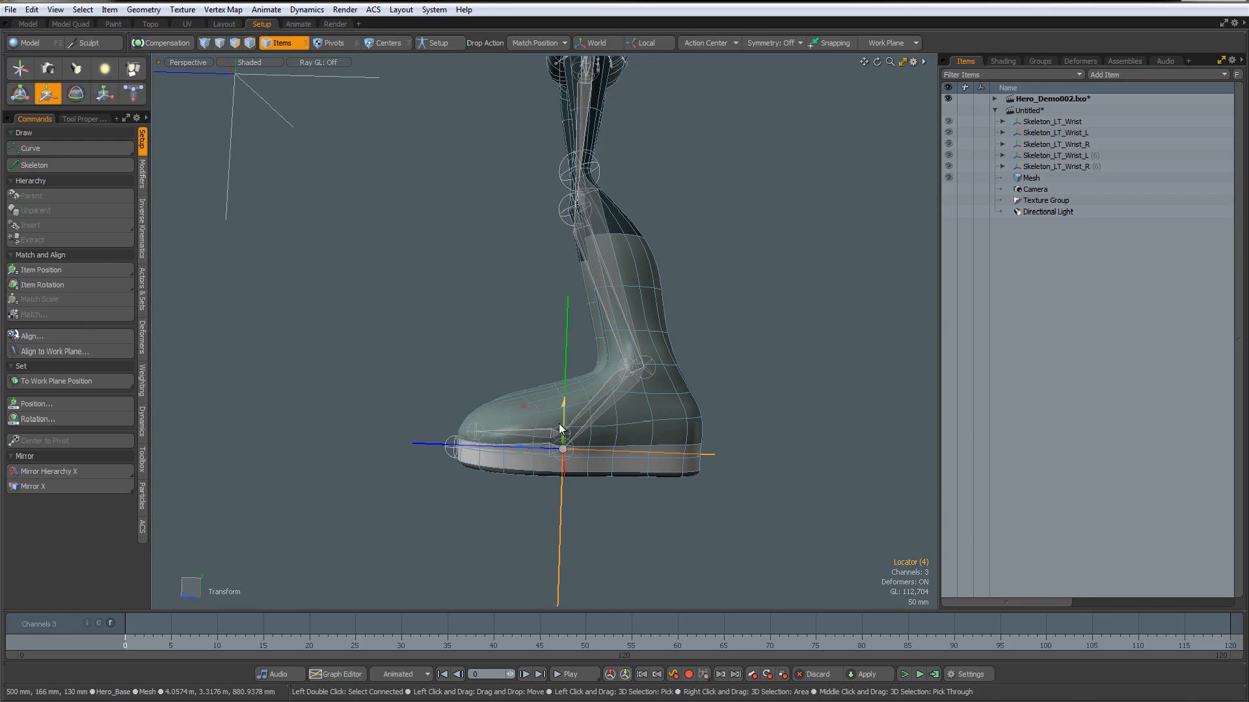
pyautogui.moveTo(563, 404); pyautogui.dragTo(564, 431)
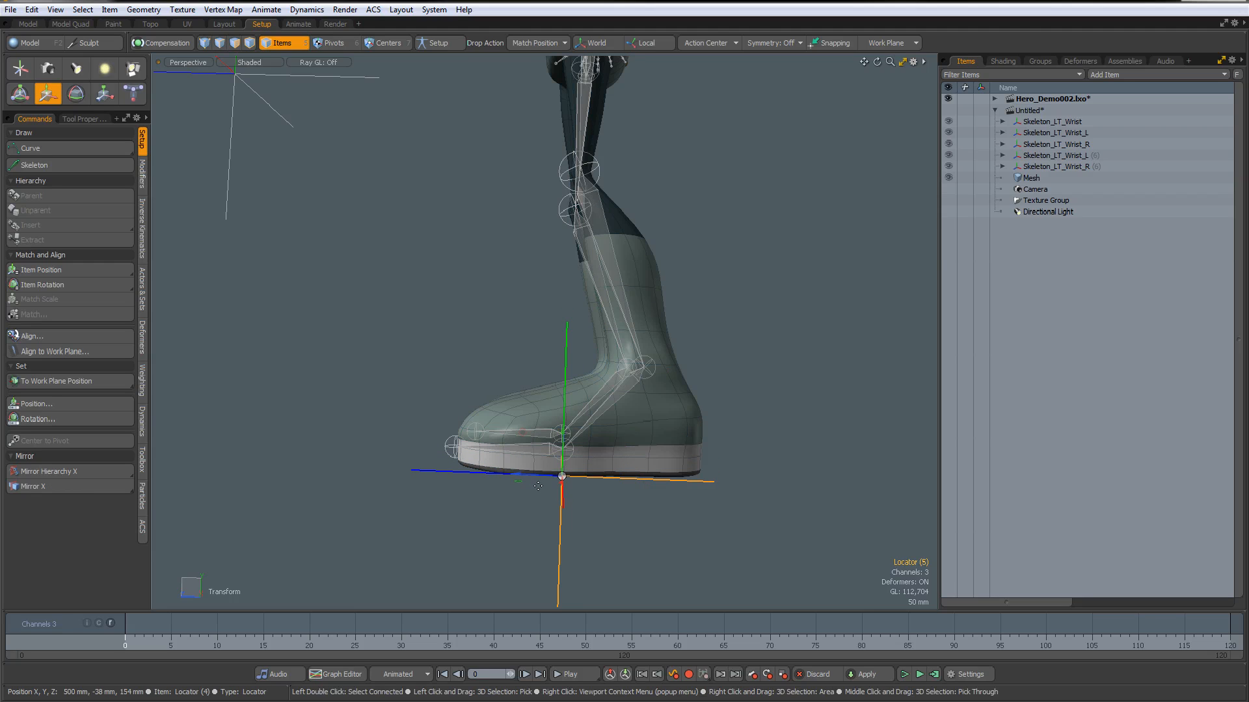
# Duplicate the sole locator twice along the foot, placing one copy at the heel and one at the toe tip
pyautogui.hotkey('ctrl', 'd')
pyautogui.moveTo(519, 474); pyautogui.dragTo(710, 507)
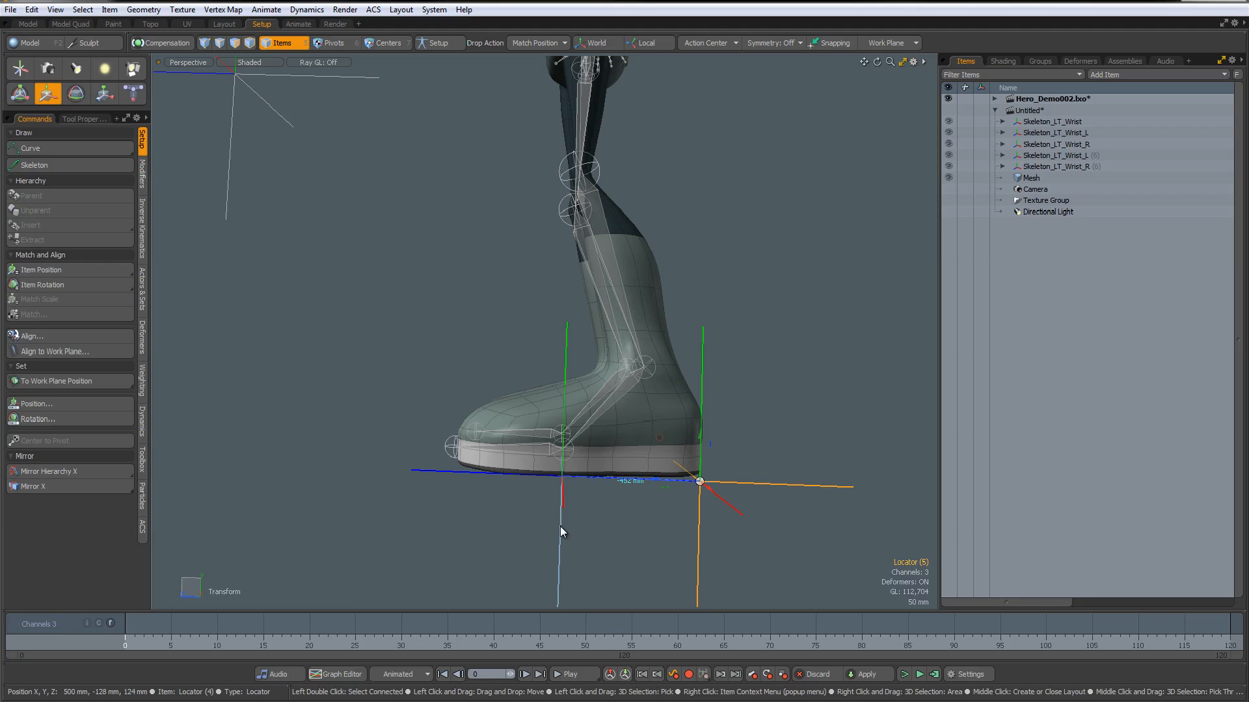
pyautogui.hotkey('ctrl', 'd')
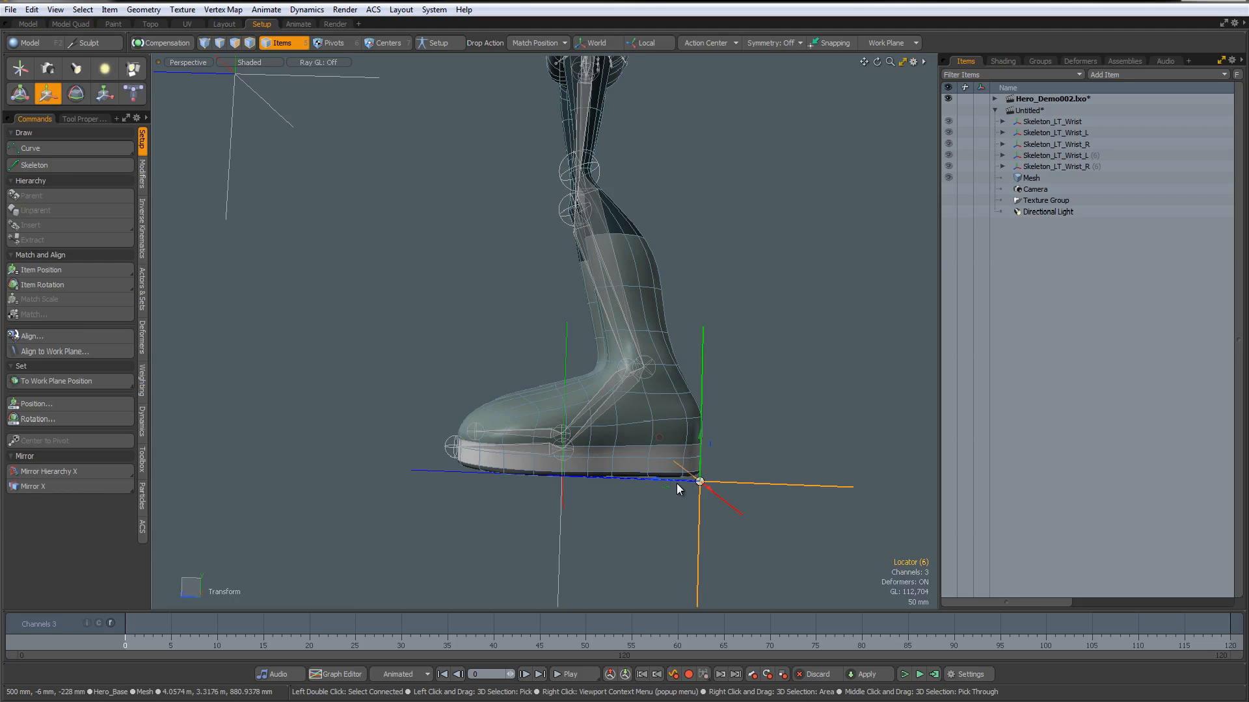
pyautogui.moveTo(676, 482); pyautogui.dragTo(431, 472)
pyautogui.keyDown('ctrl'); pyautogui.keyDown('alt'); pyautogui.moveTo(683, 508); pyautogui.dragTo(621, 514); pyautogui.keyUp('alt'); pyautogui.keyUp('ctrl')
pyautogui.moveTo(621, 514)
pyautogui.keyDown('alt'); pyautogui.mouseDown()
pyautogui.moveTo(655, 534)
pyautogui.moveTo(586, 465)
pyautogui.moveTo(640, 501)
pyautogui.mouseUp(); pyautogui.keyUp('alt')
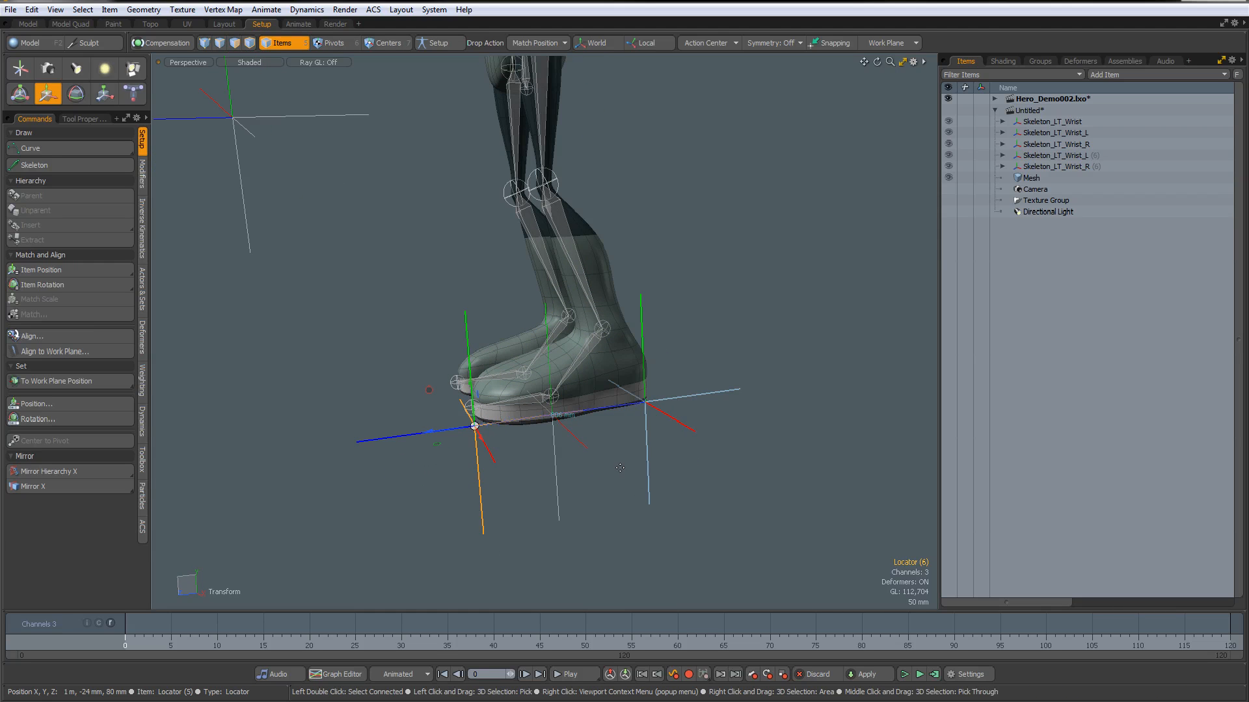
# Use the Parent in Place drop action to parent the toe locator to the ball locator and the ball locator to the heel locator
pyautogui.click(543, 43)
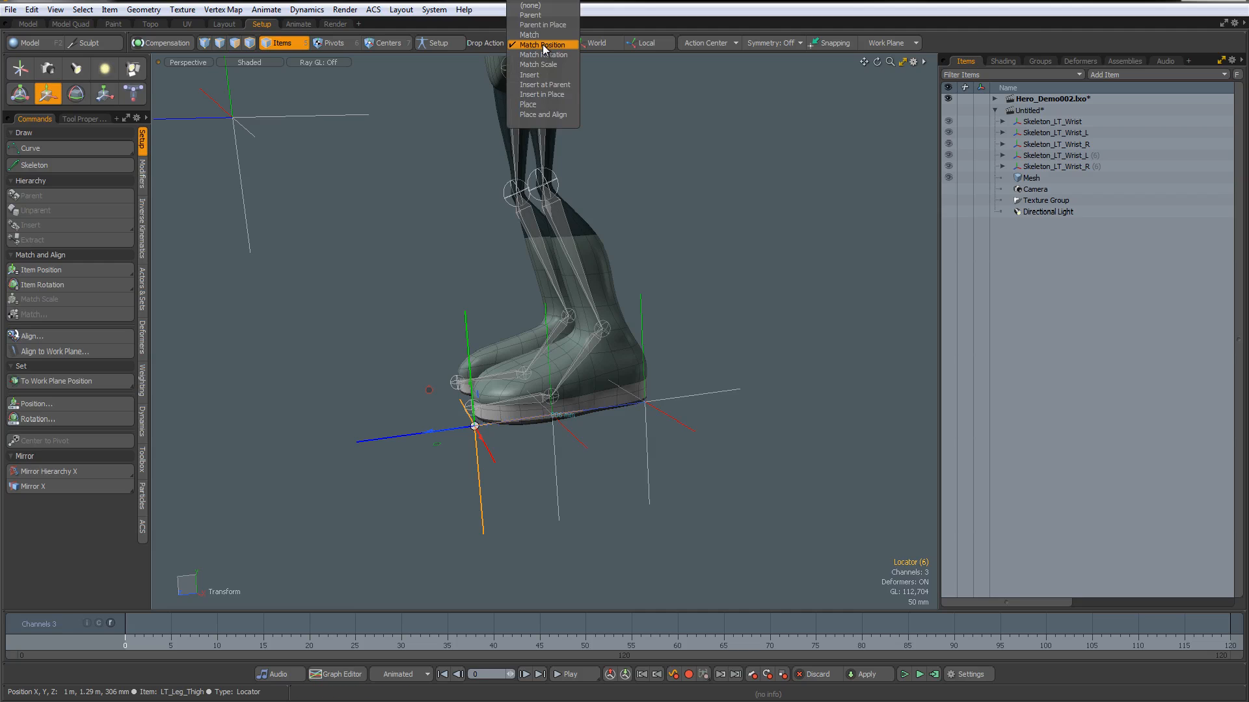
pyautogui.click(548, 26)
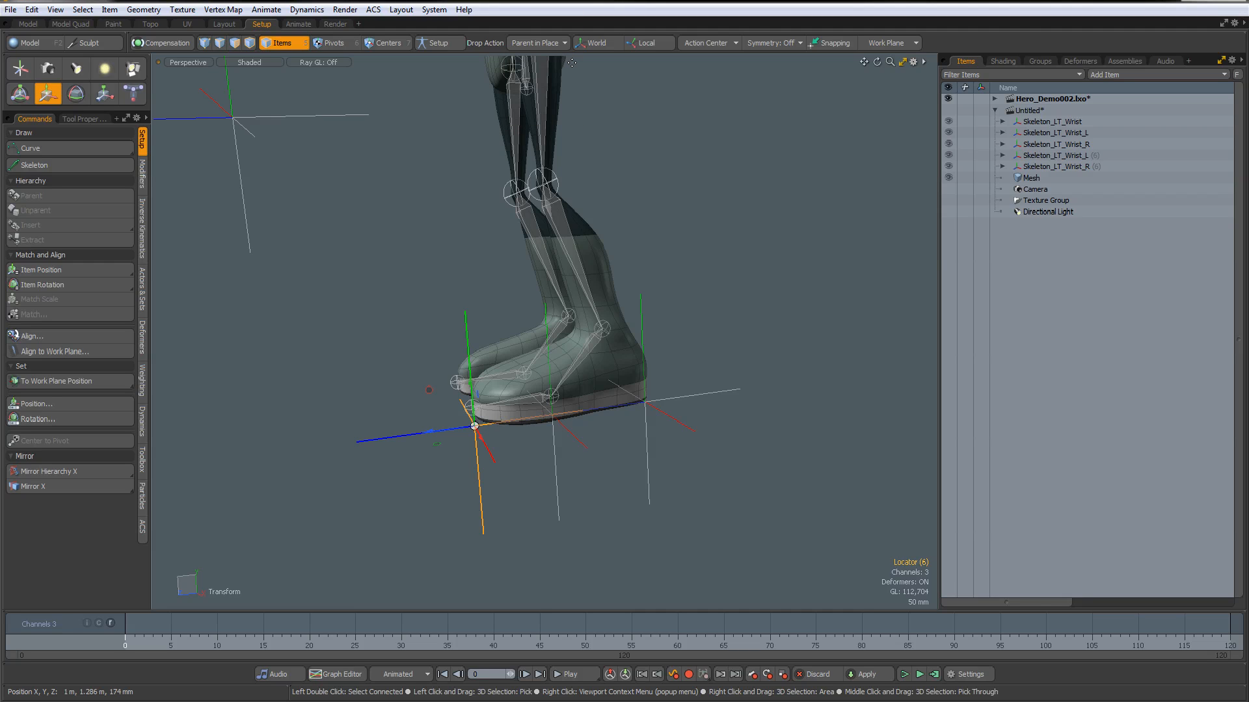
pyautogui.press('space')
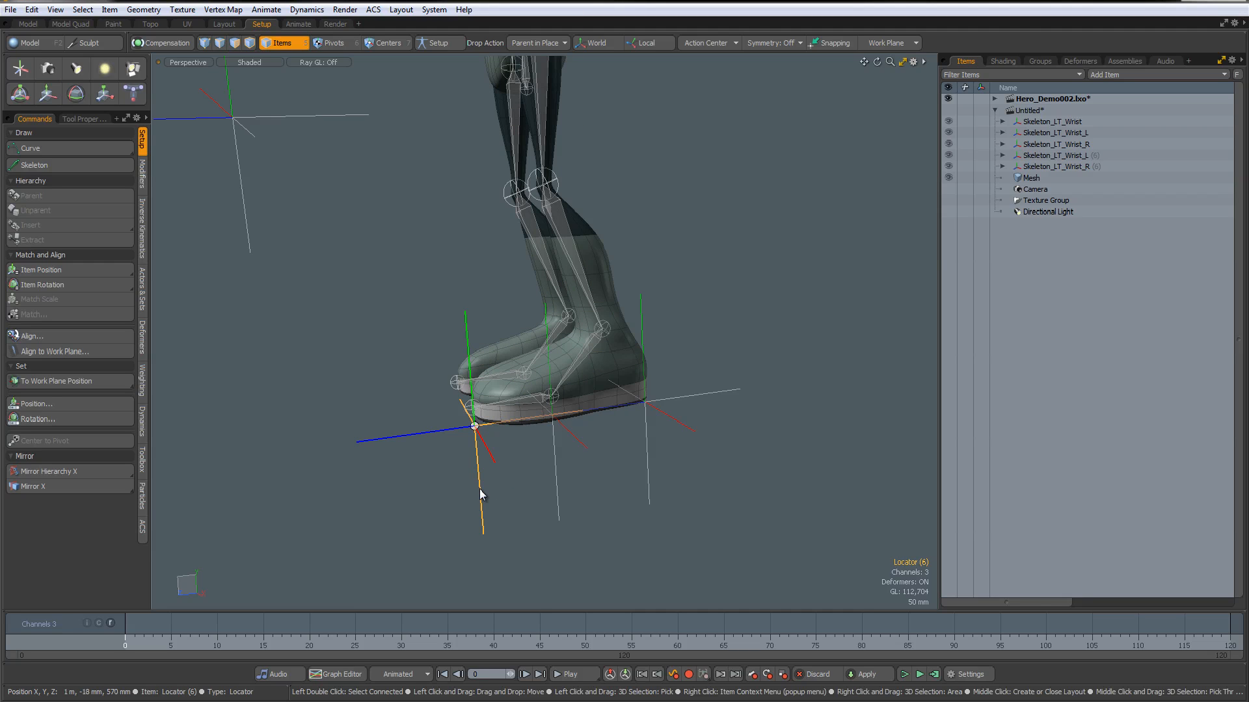
pyautogui.click(558, 499)
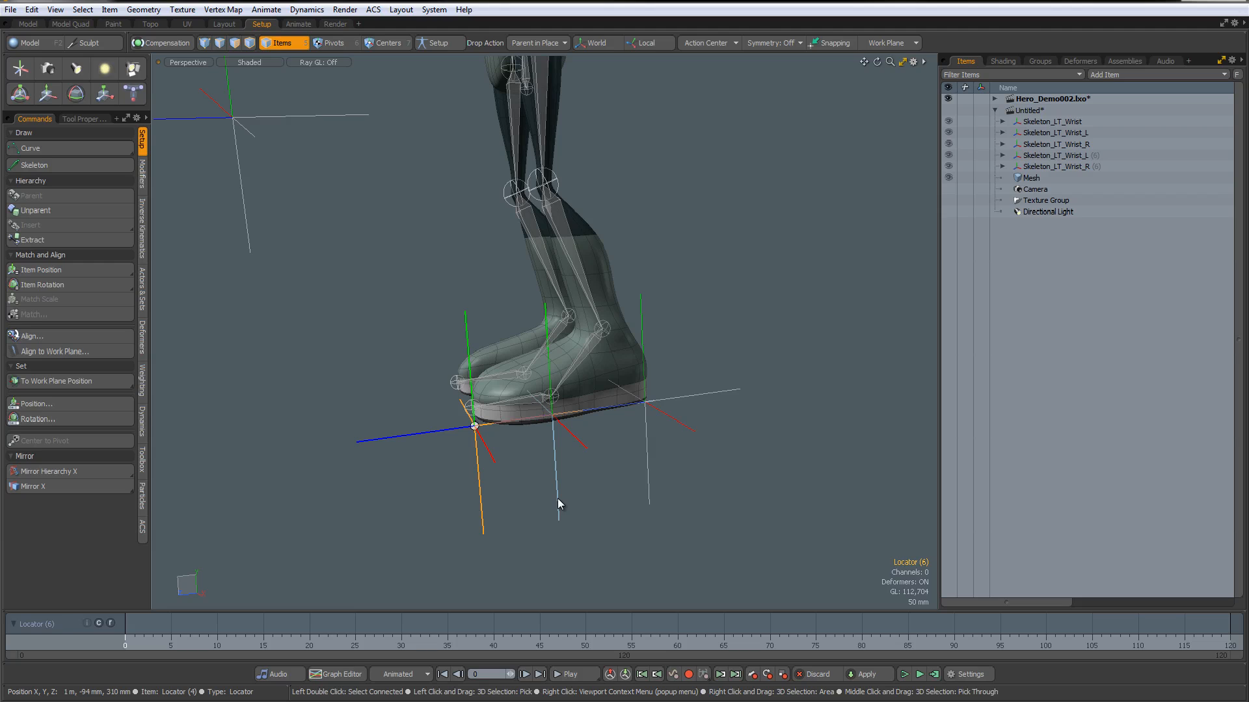
pyautogui.click(558, 501)
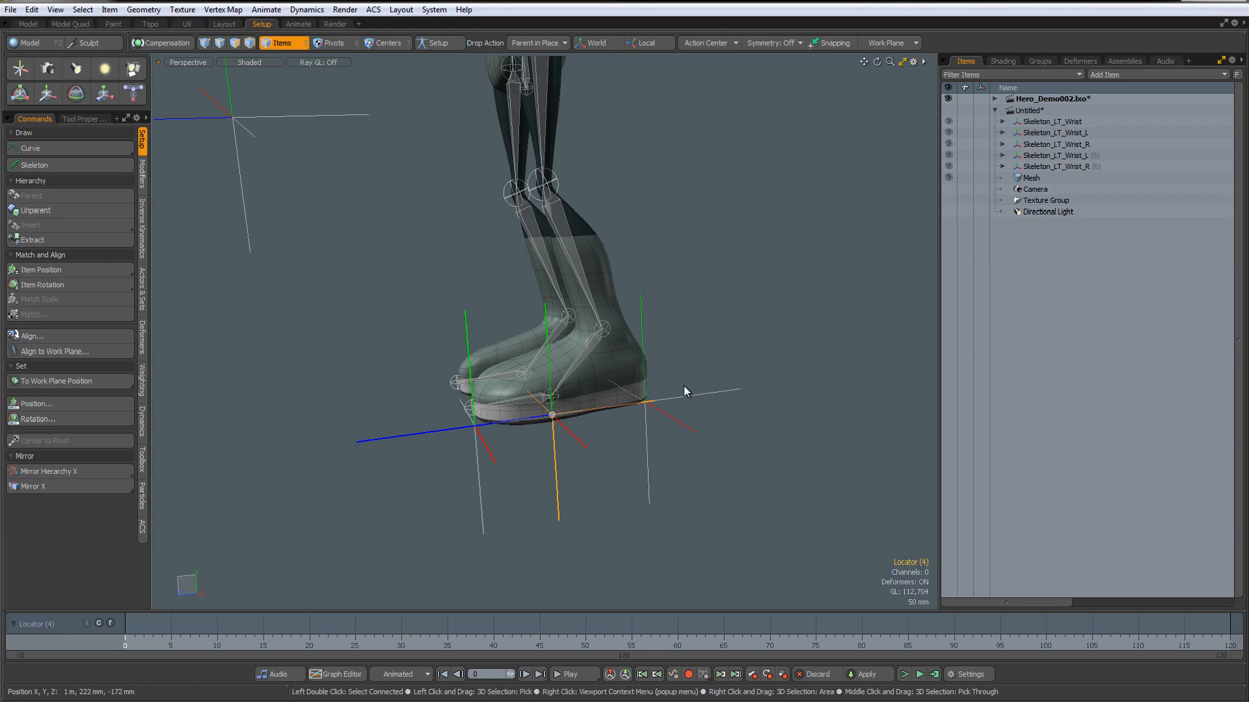
# Try rotating the heel locator to swing its child locators and undo the rotation
pyautogui.click(654, 437)
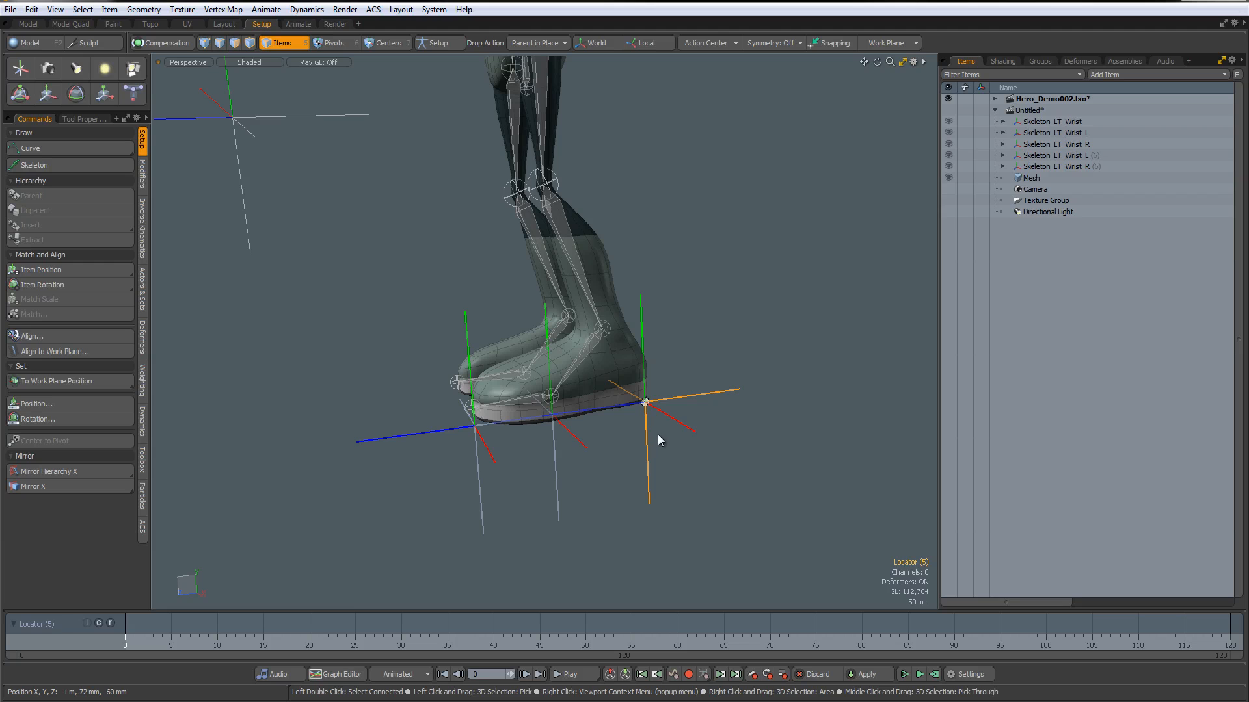
pyautogui.press('e')
pyautogui.moveTo(667, 365)
pyautogui.mouseDown()
pyautogui.moveTo(651, 384)
pyautogui.moveTo(662, 369)
pyautogui.moveTo(644, 374)
pyautogui.mouseUp()
pyautogui.hotkey('ctrl', 'z')
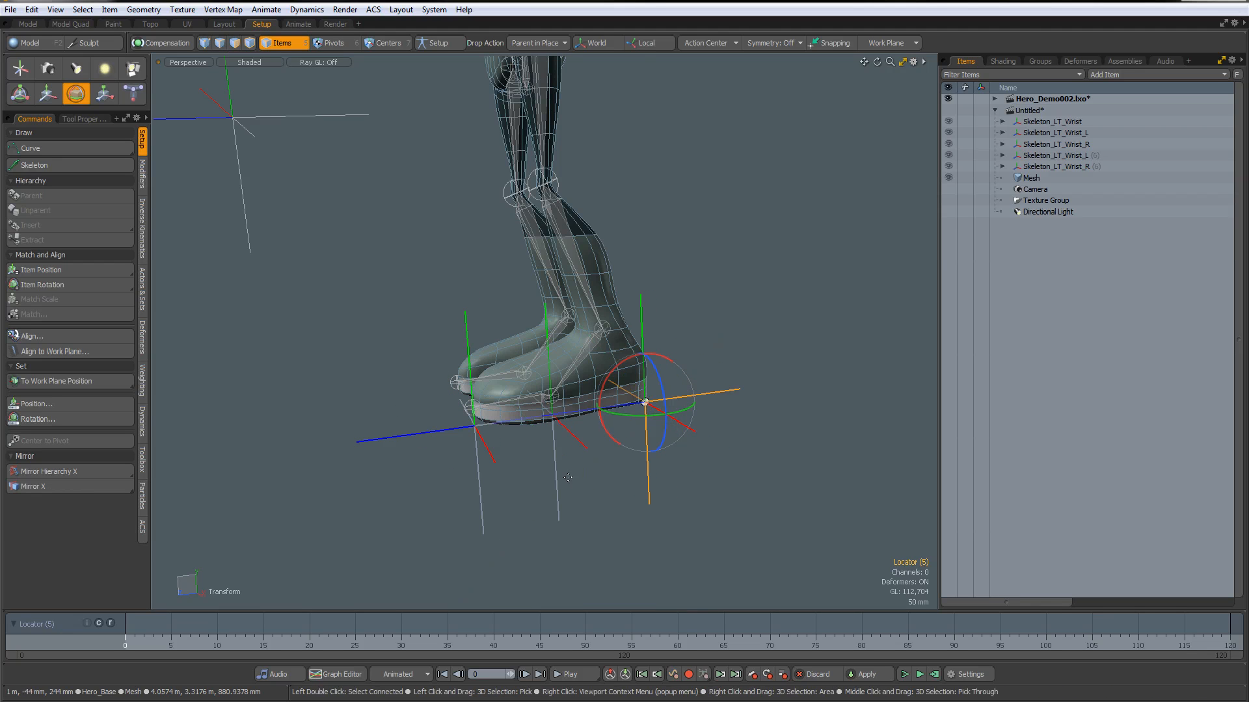
# Try rotating the ball locator to swing the toe locator, exit the rotation and clear the selection
pyautogui.press('q')
pyautogui.click(556, 473)
pyautogui.press('e')
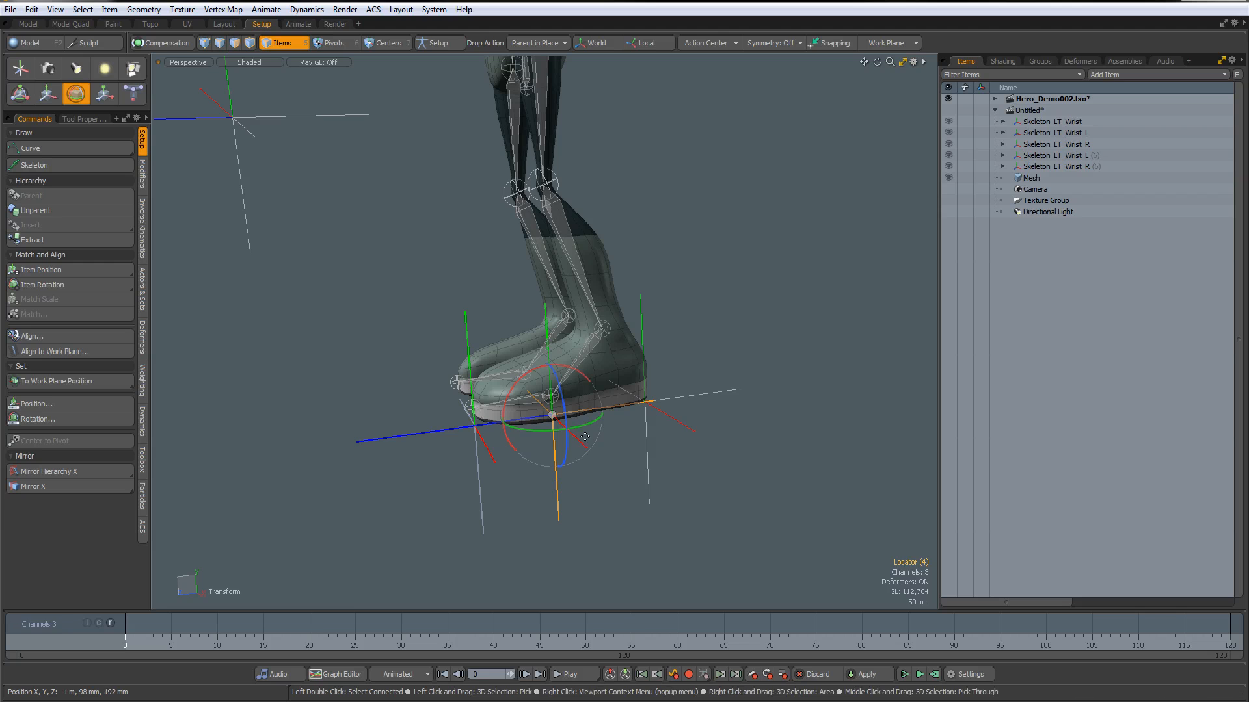
pyautogui.moveTo(589, 429); pyautogui.dragTo(597, 434)
pyautogui.scroll(-5, 628, 473)
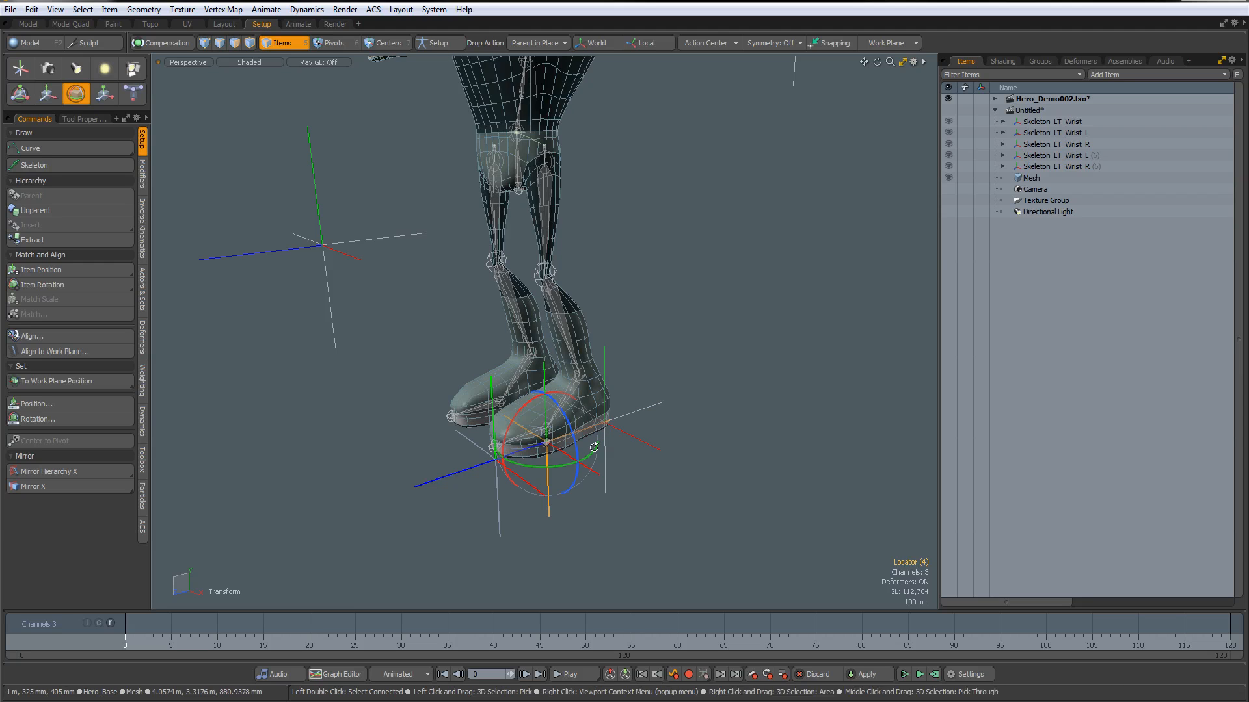
pyautogui.scroll(-4, 552, 437)
pyautogui.keyDown('alt'); pyautogui.keyDown('shift'); pyautogui.moveTo(602, 280); pyautogui.dragTo(605, 366); pyautogui.keyUp('shift'); pyautogui.keyUp('alt')
pyautogui.keyDown('alt'); pyautogui.moveTo(604, 367); pyautogui.dragTo(560, 507); pyautogui.keyUp('alt')
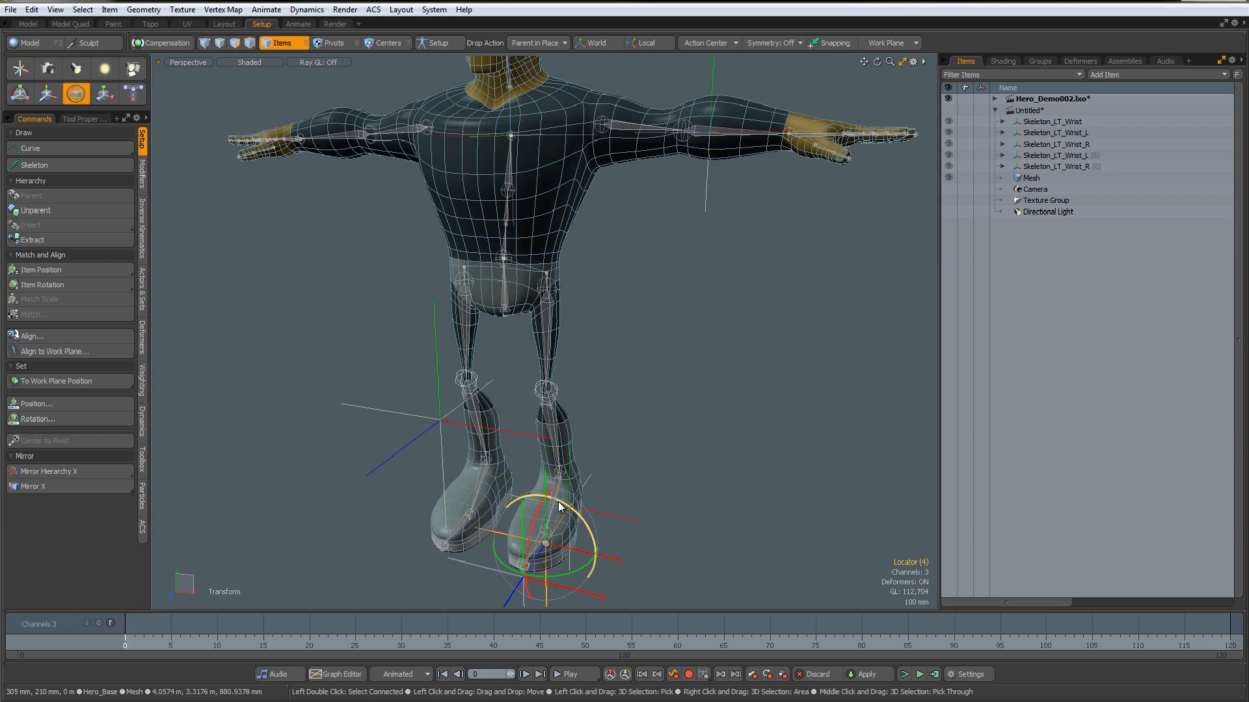
pyautogui.press('space')
pyautogui.click(606, 428)
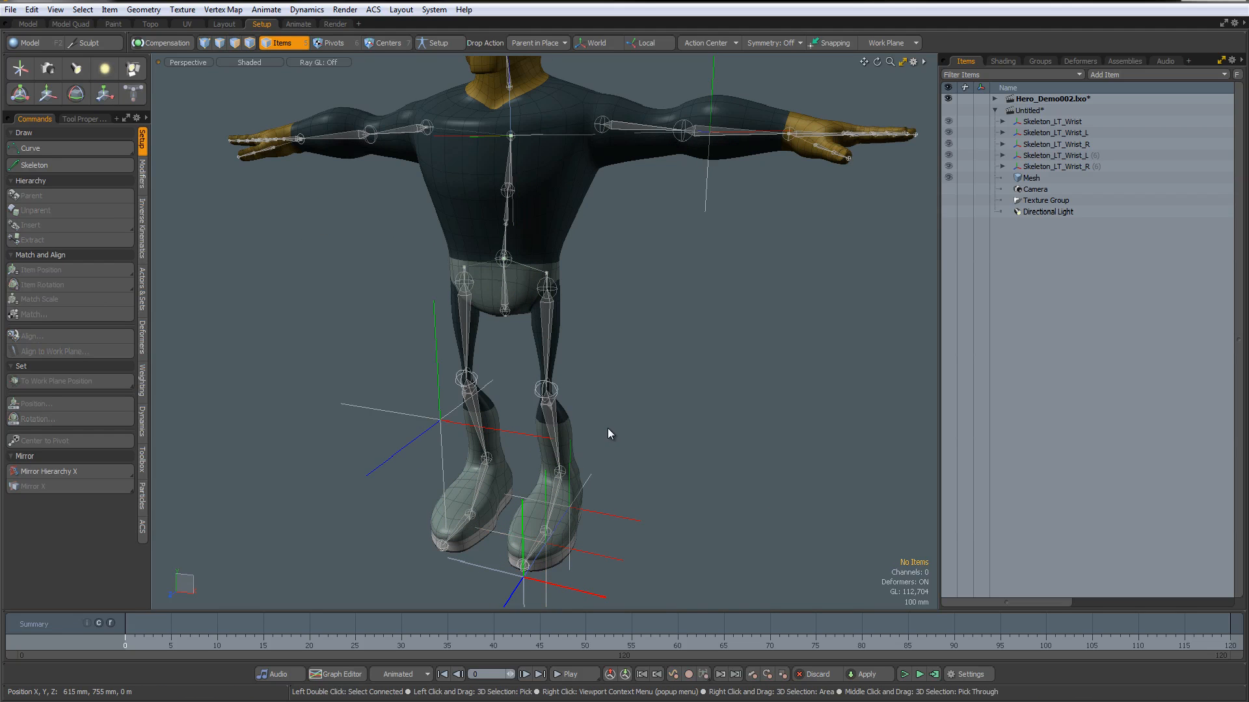
# Add a new locator and raise it straight up to float above the character's head
pyautogui.click(518, 466)
pyautogui.moveTo(518, 496); pyautogui.dragTo(515, 93)
pyautogui.keyDown('ctrl'); pyautogui.keyDown('alt'); pyautogui.moveTo(569, 234); pyautogui.dragTo(532, 315); pyautogui.keyUp('alt'); pyautogui.keyUp('ctrl')
pyautogui.moveTo(530, 213); pyautogui.dragTo(530, 166)
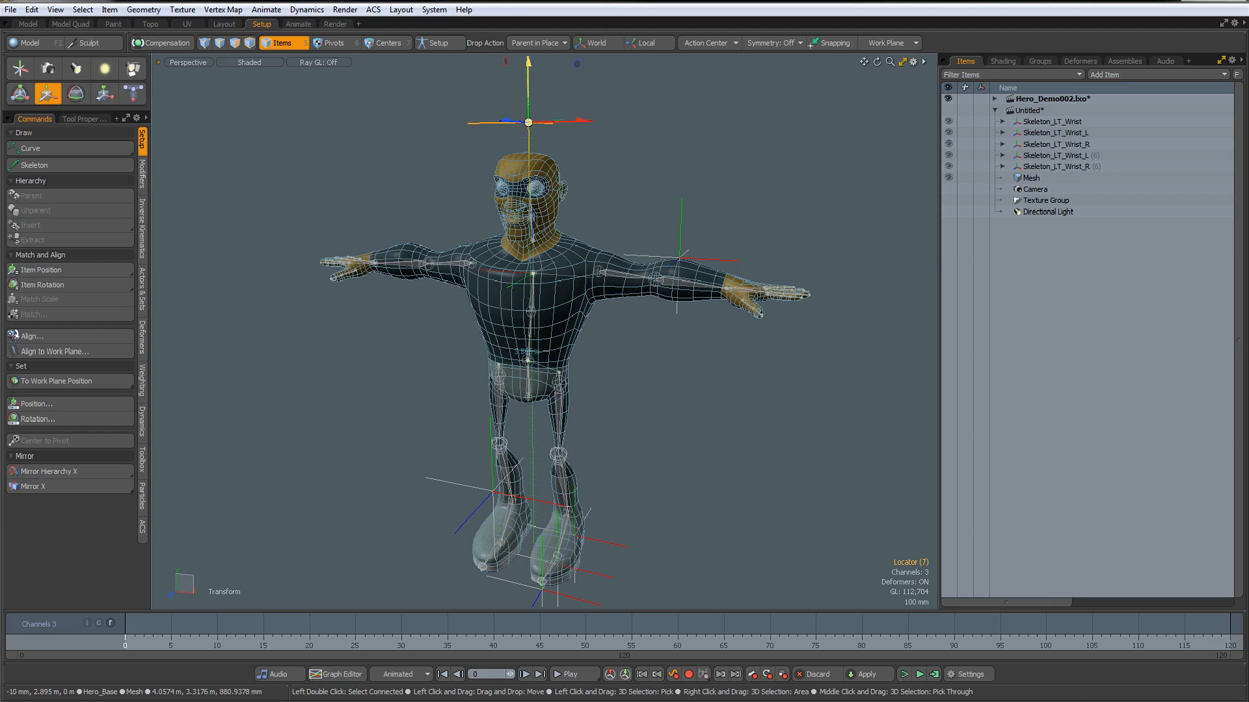
pyautogui.moveTo(528, 80); pyautogui.dragTo(529, 88)
# Place the locator on the mesh surface at the forehead, between the brows, with the Place drop action
pyautogui.keyDown('ctrl'); pyautogui.keyDown('alt'); pyautogui.moveTo(576, 207); pyautogui.dragTo(557, 253); pyautogui.keyUp('alt'); pyautogui.keyUp('ctrl')
pyautogui.keyDown('ctrl'); pyautogui.keyDown('alt'); pyautogui.moveTo(652, 173); pyautogui.dragTo(694, 312); pyautogui.keyUp('alt'); pyautogui.keyUp('ctrl')
pyautogui.keyDown('ctrl'); pyautogui.keyDown('alt'); pyautogui.moveTo(572, 259); pyautogui.dragTo(614, 269); pyautogui.keyUp('alt'); pyautogui.keyUp('ctrl')
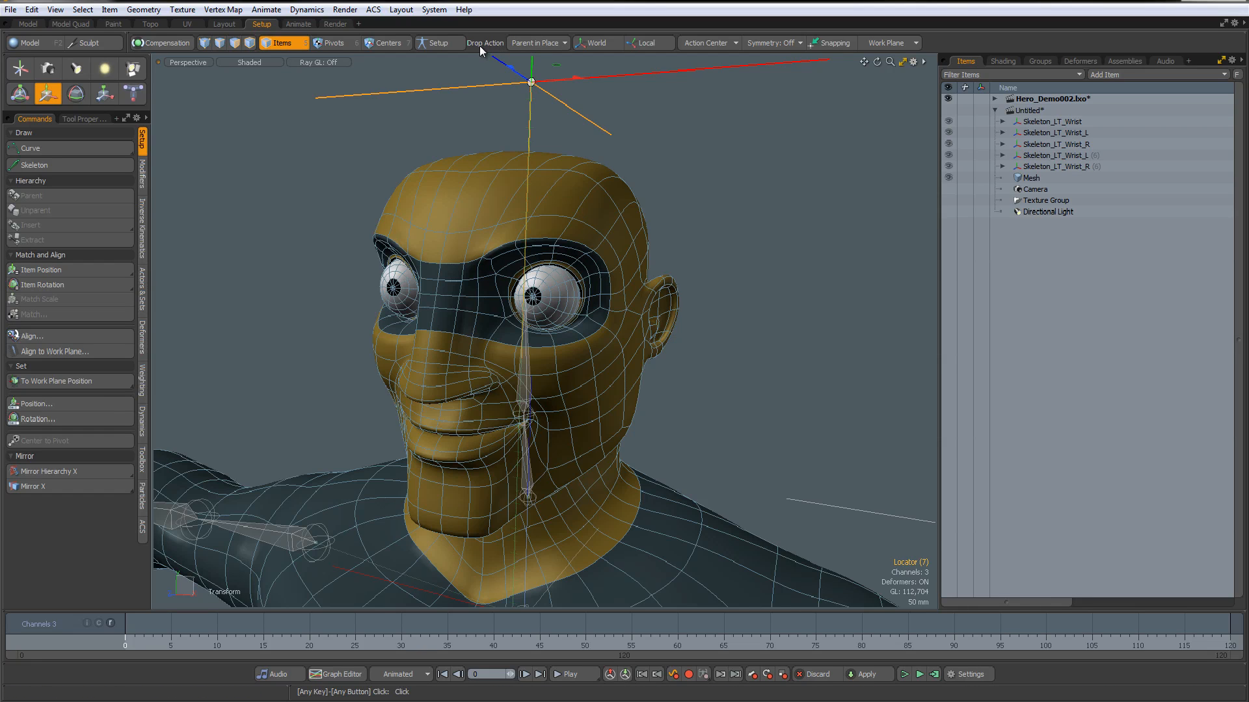
pyautogui.click(533, 42)
pyautogui.click(531, 125)
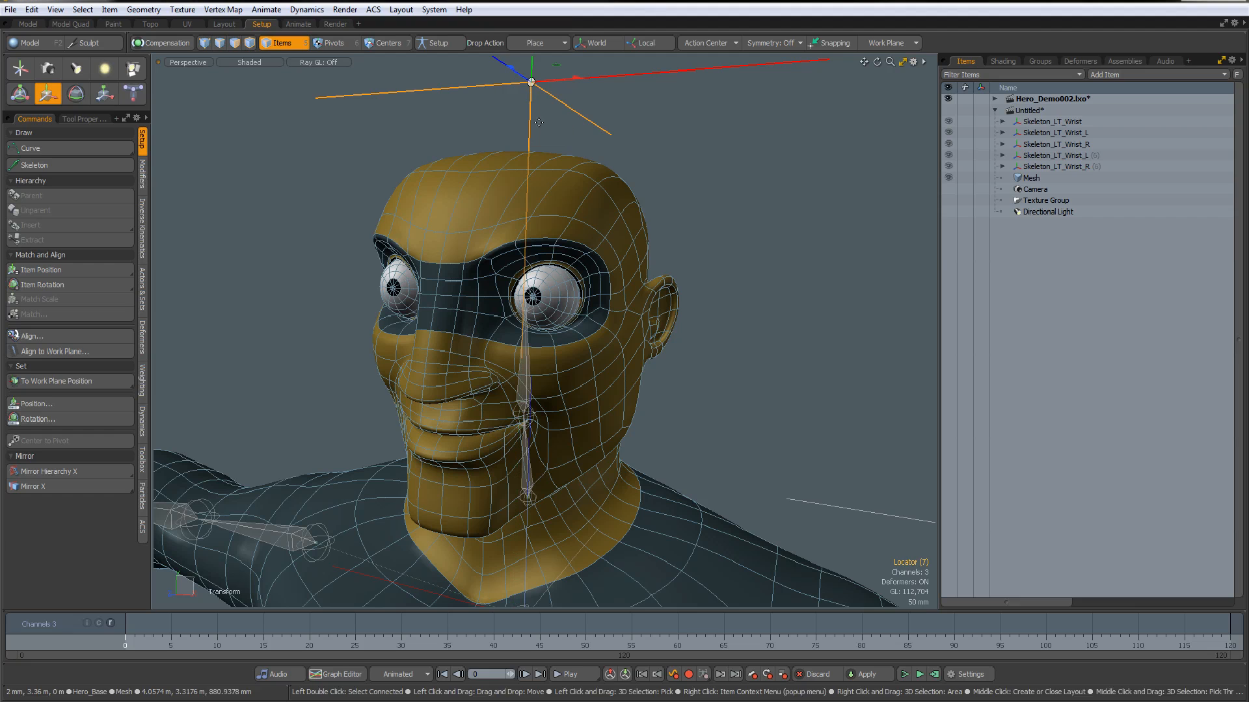
pyautogui.press('space')
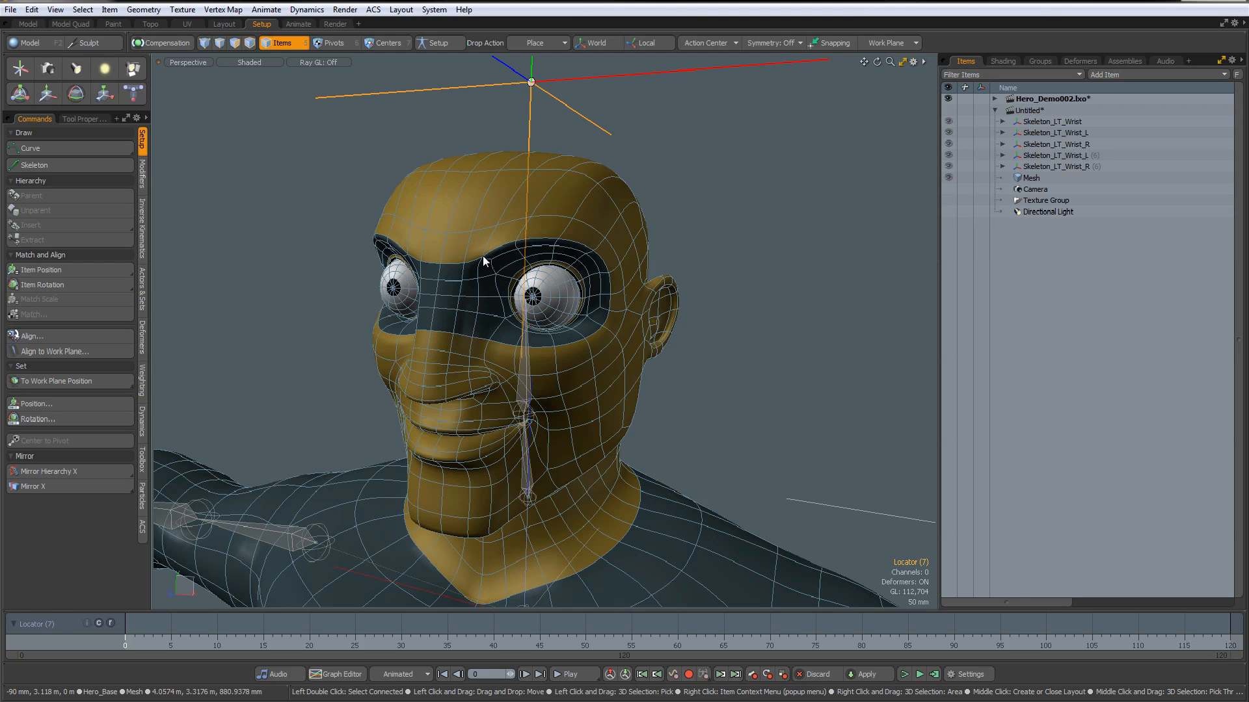
pyautogui.moveTo(483, 257); pyautogui.dragTo(486, 256)
pyautogui.scroll(3, 518, 311)
pyautogui.keyDown('alt'); pyautogui.moveTo(518, 310); pyautogui.dragTo(572, 296); pyautogui.keyUp('alt')
pyautogui.scroll(-2, 520, 260)
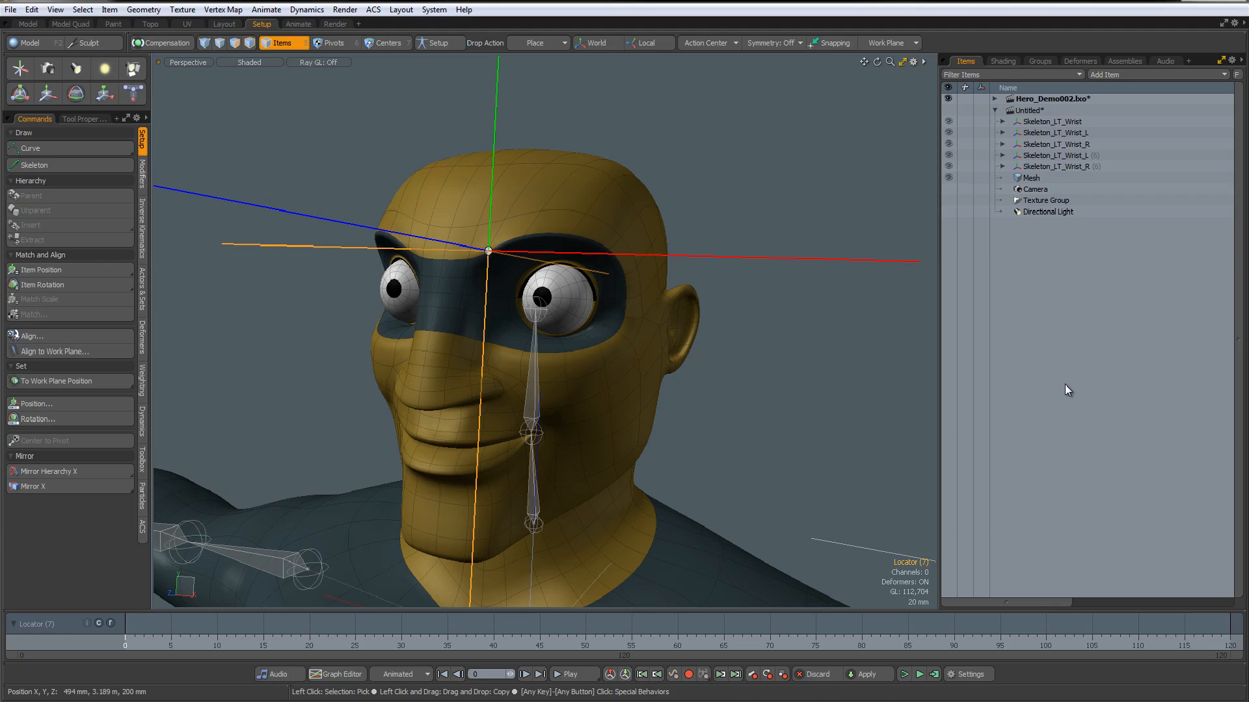
# Shrink the forehead locator's display size, trying 0.01 and settling on 0.1
pyautogui.click(1047, 267)
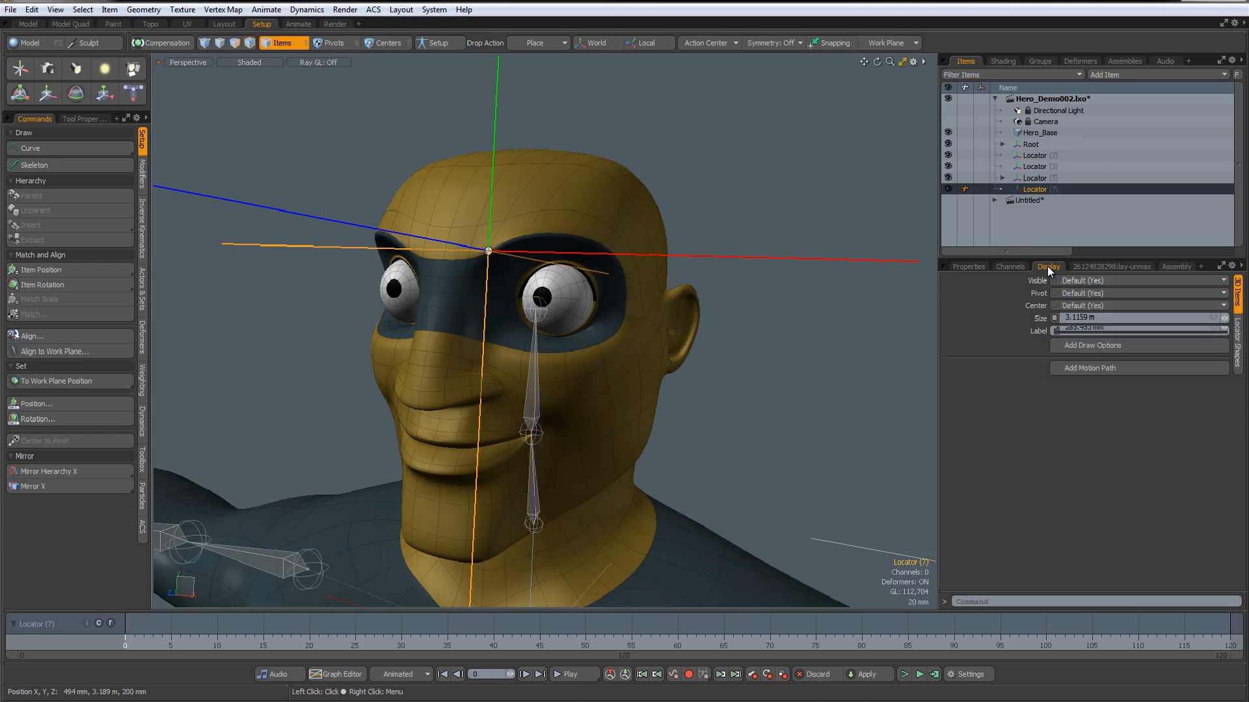
pyautogui.moveTo(1080, 319); pyautogui.dragTo(1006, 322)
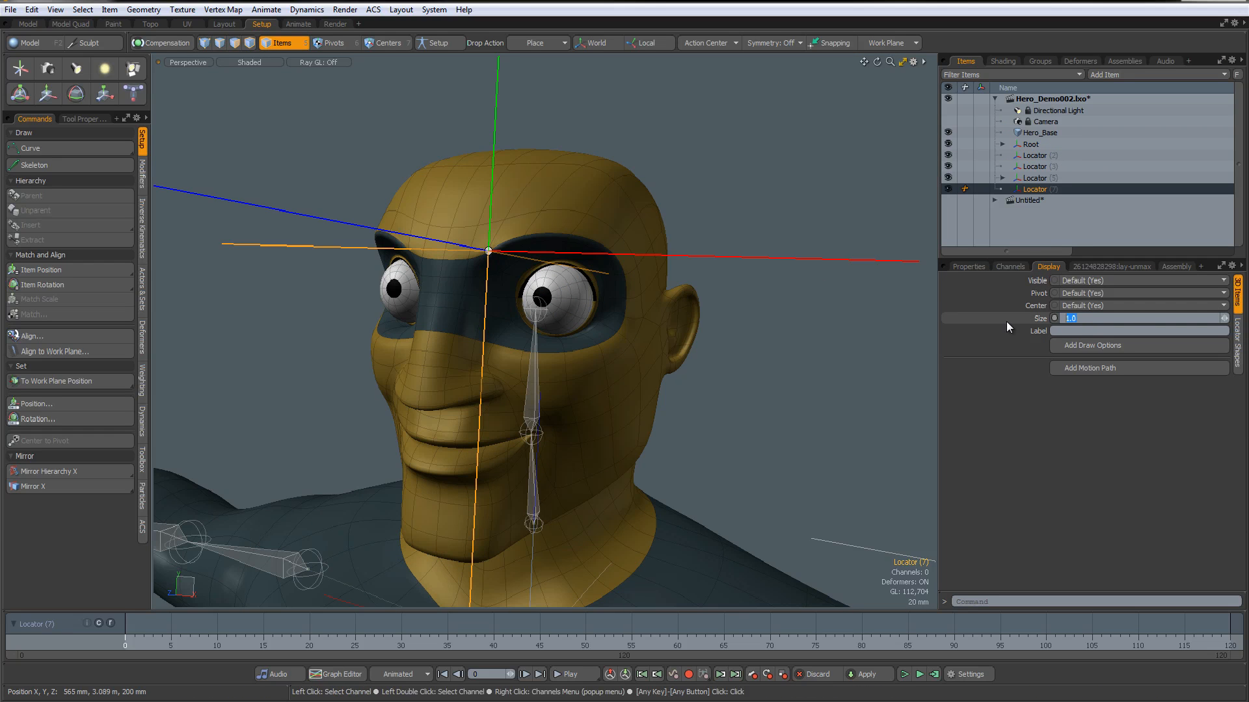
pyautogui.write('.01')
pyautogui.press('Return')
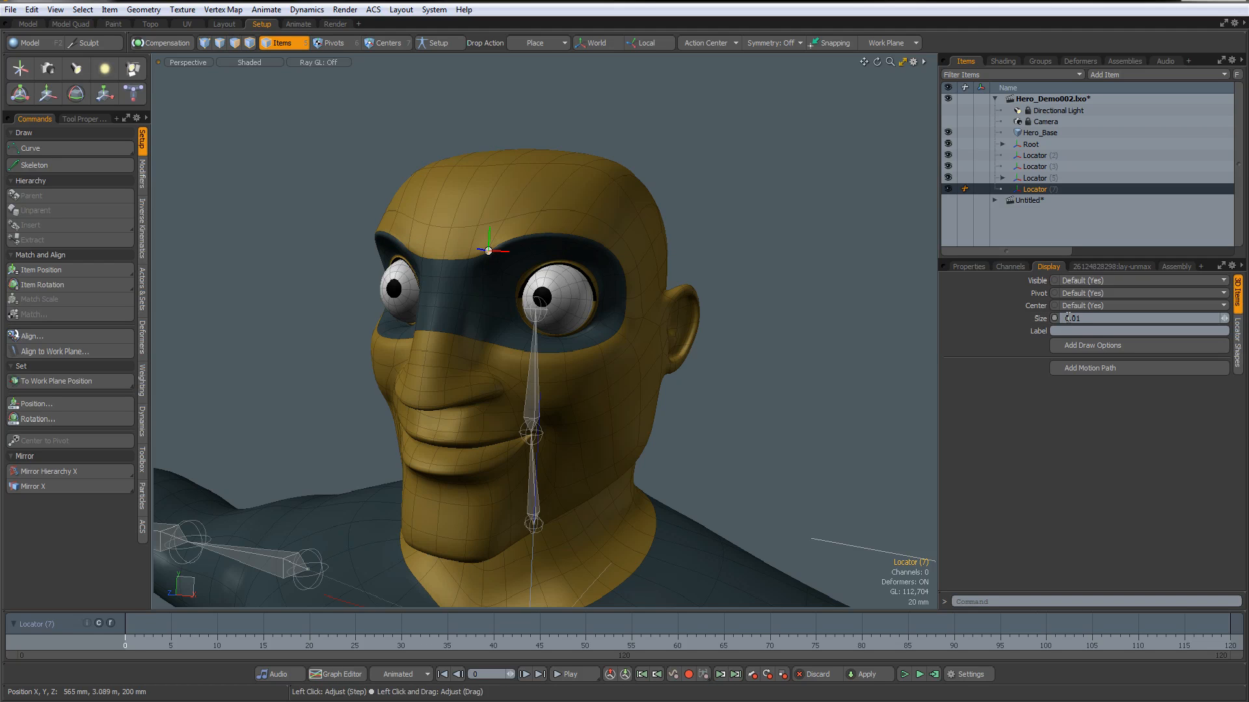
pyautogui.moveTo(1081, 320); pyautogui.dragTo(982, 319)
pyautogui.write('.1')
pyautogui.press('Return')
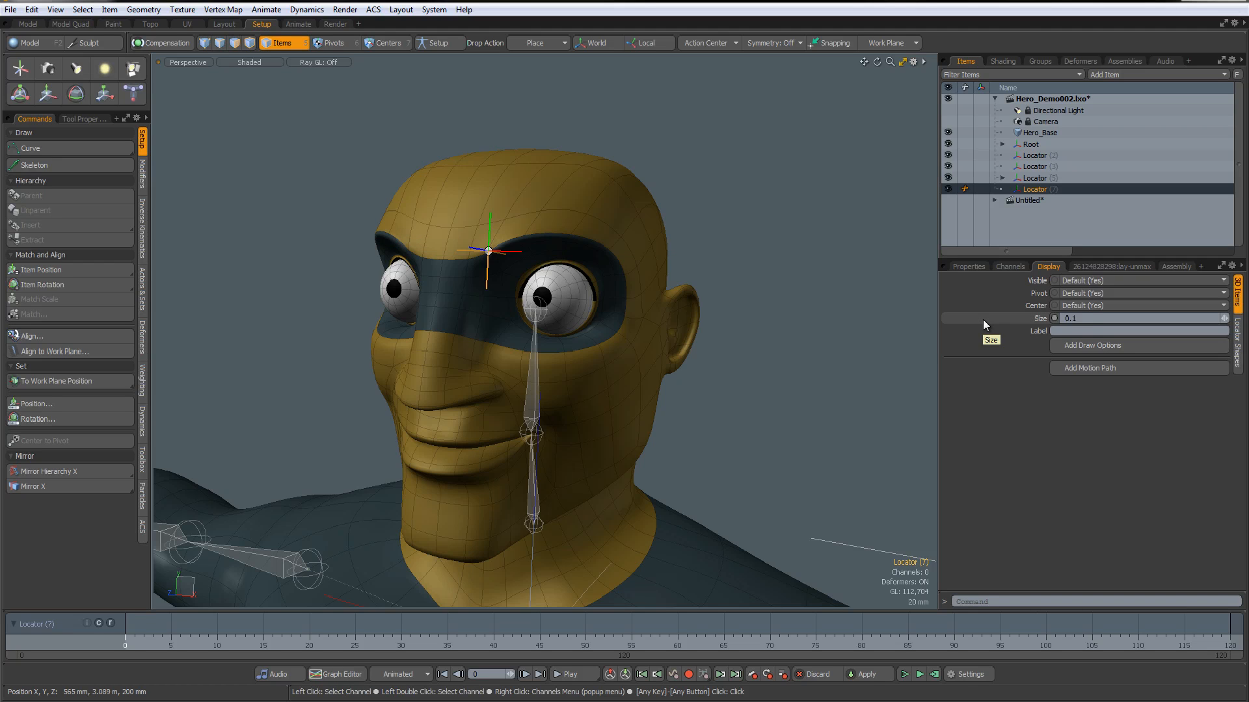
# Duplicate the forehead locator three times and place the copies on the mesh surface along the brow above the character's left eye
pyautogui.scroll(3, 492, 235)
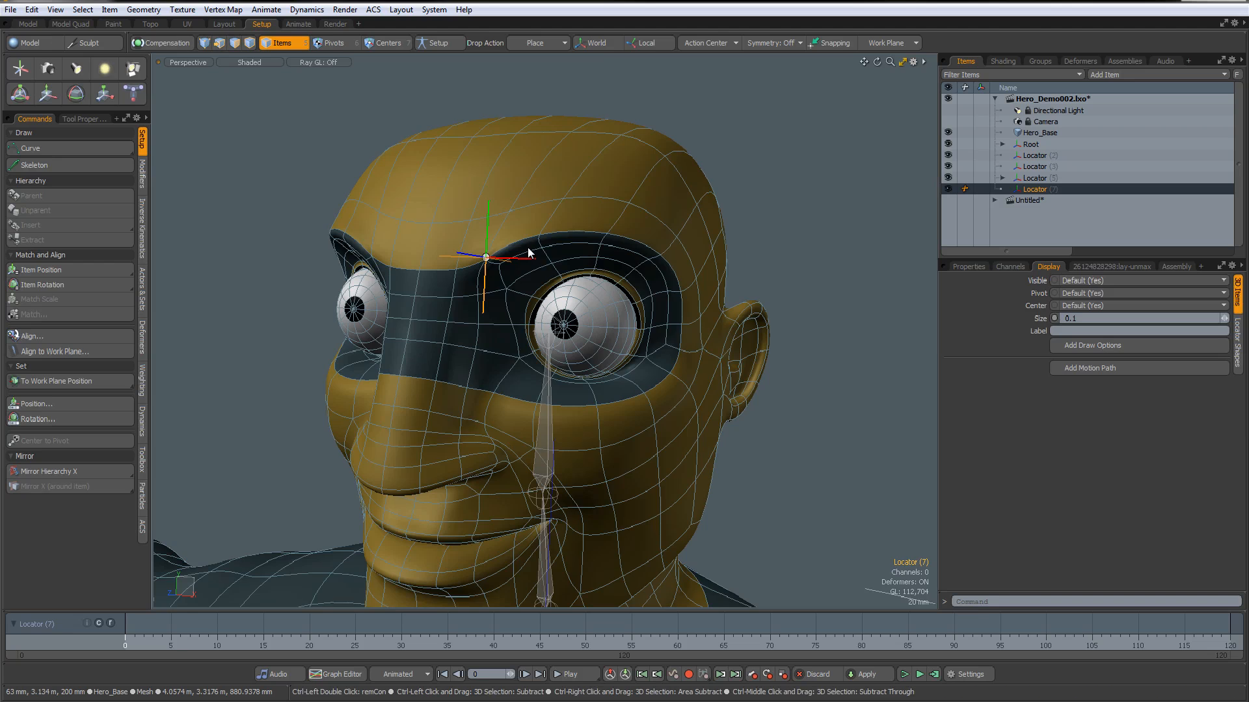
pyautogui.hotkey('ctrl', 'd')
pyautogui.click(487, 229)
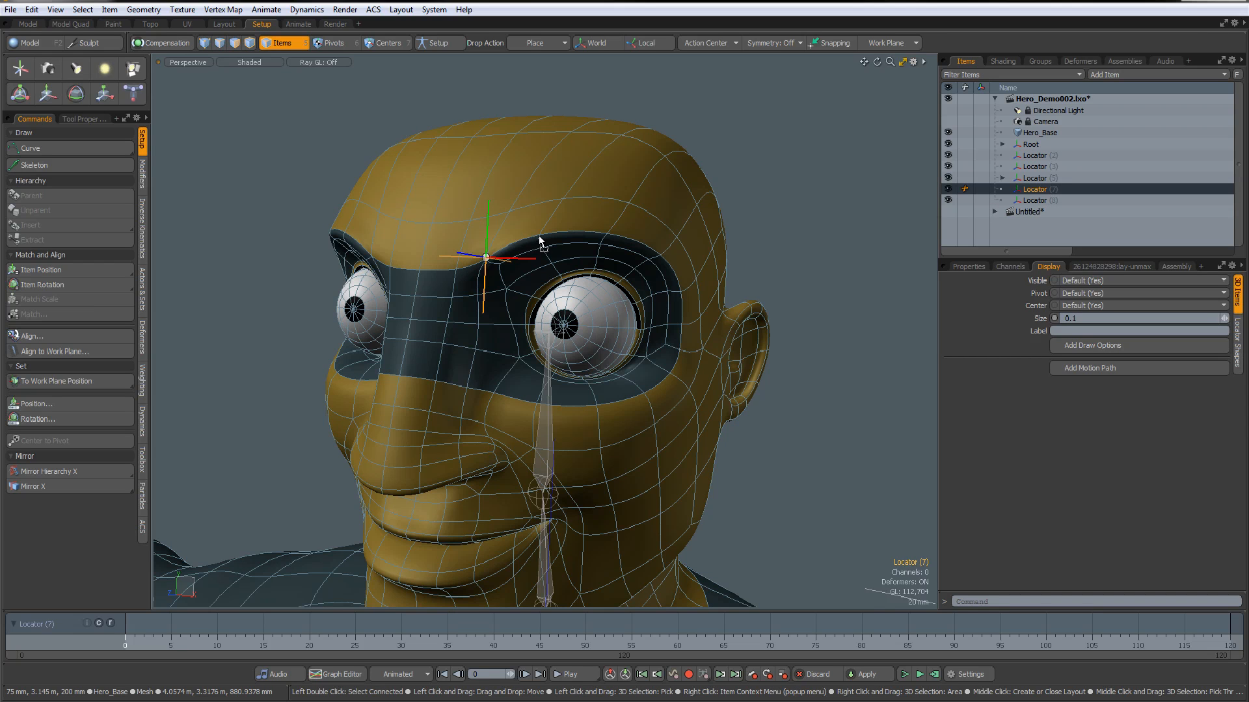
pyautogui.click(540, 240)
pyautogui.hotkey('ctrl', 'd')
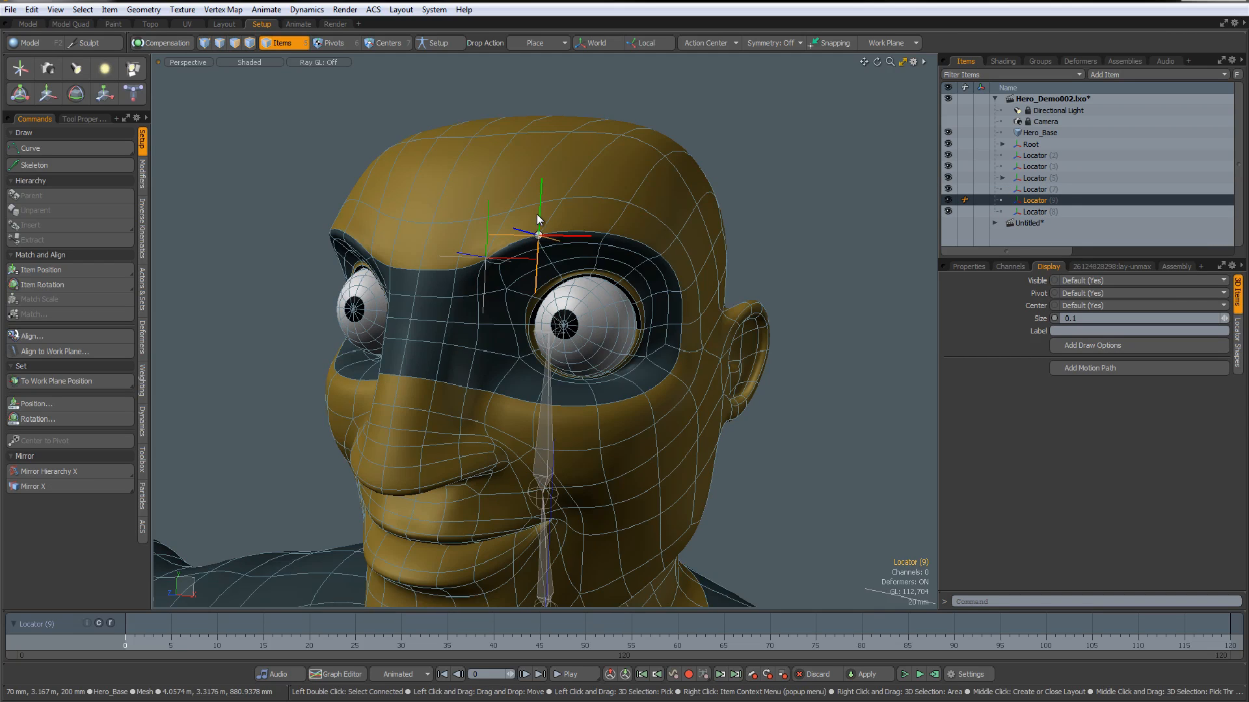
pyautogui.moveTo(609, 233); pyautogui.dragTo(610, 235)
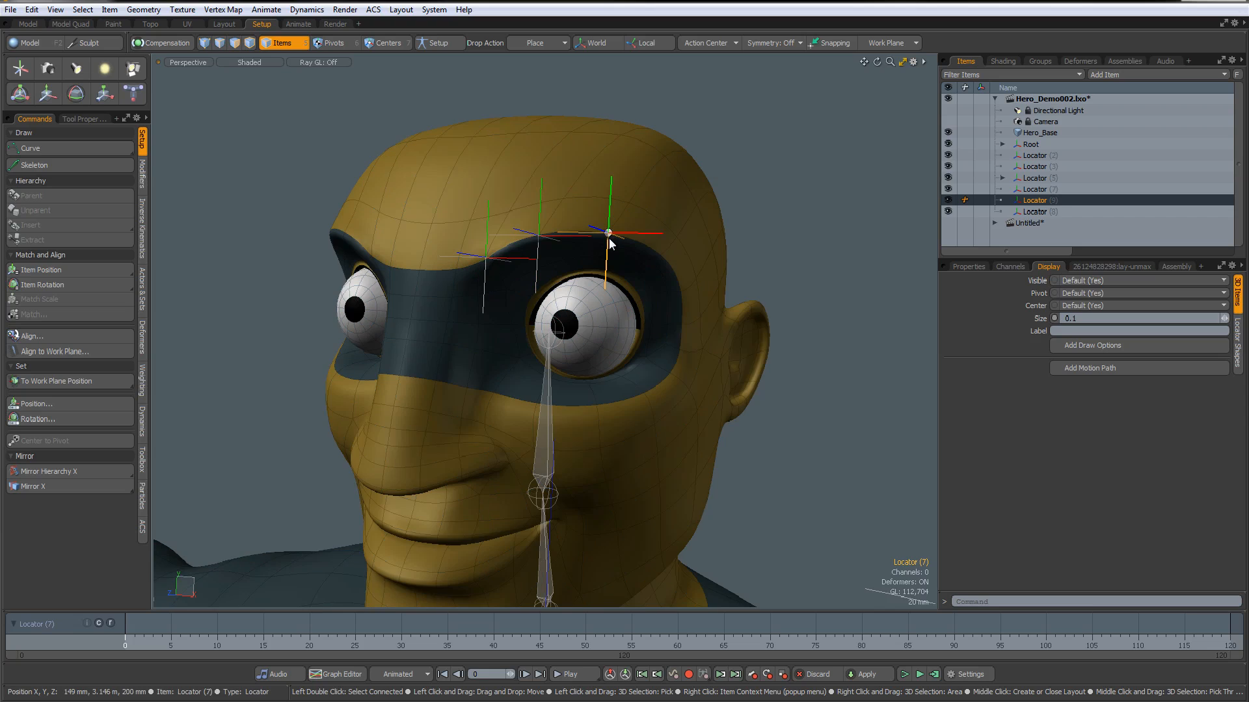
pyautogui.hotkey('ctrl', 'd')
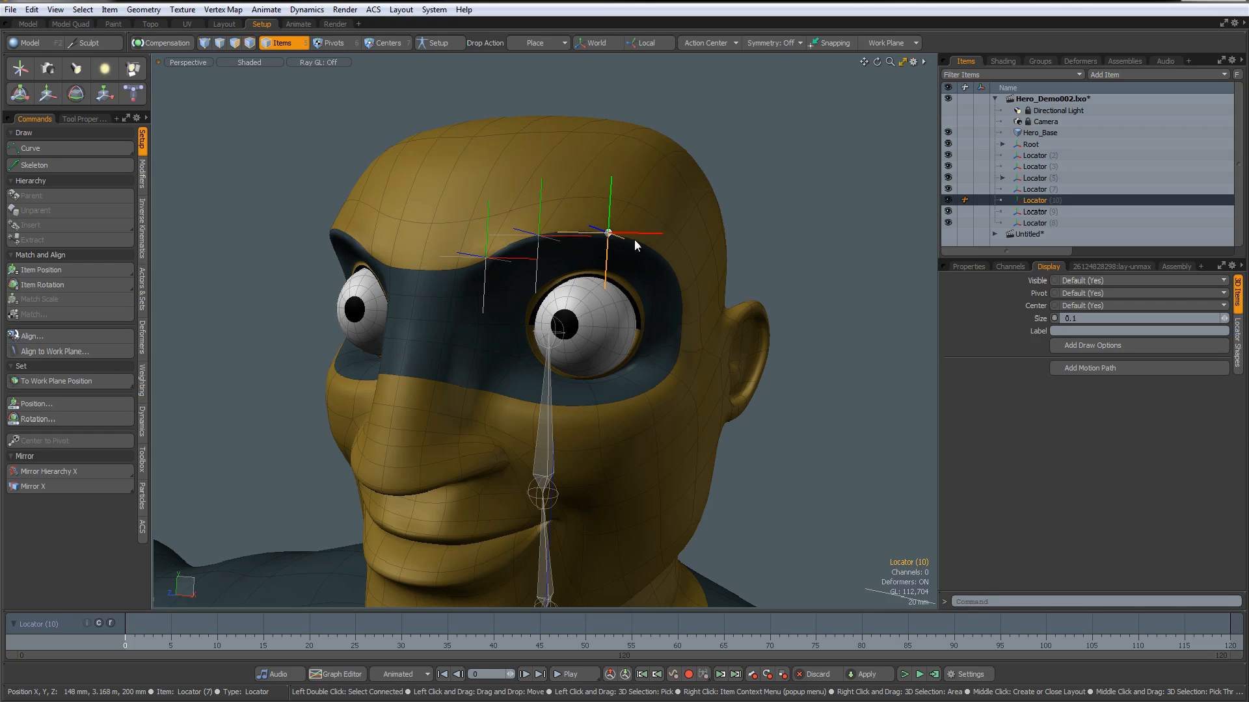
pyautogui.keyDown('alt'); pyautogui.moveTo(659, 254); pyautogui.dragTo(618, 267); pyautogui.keyUp('alt')
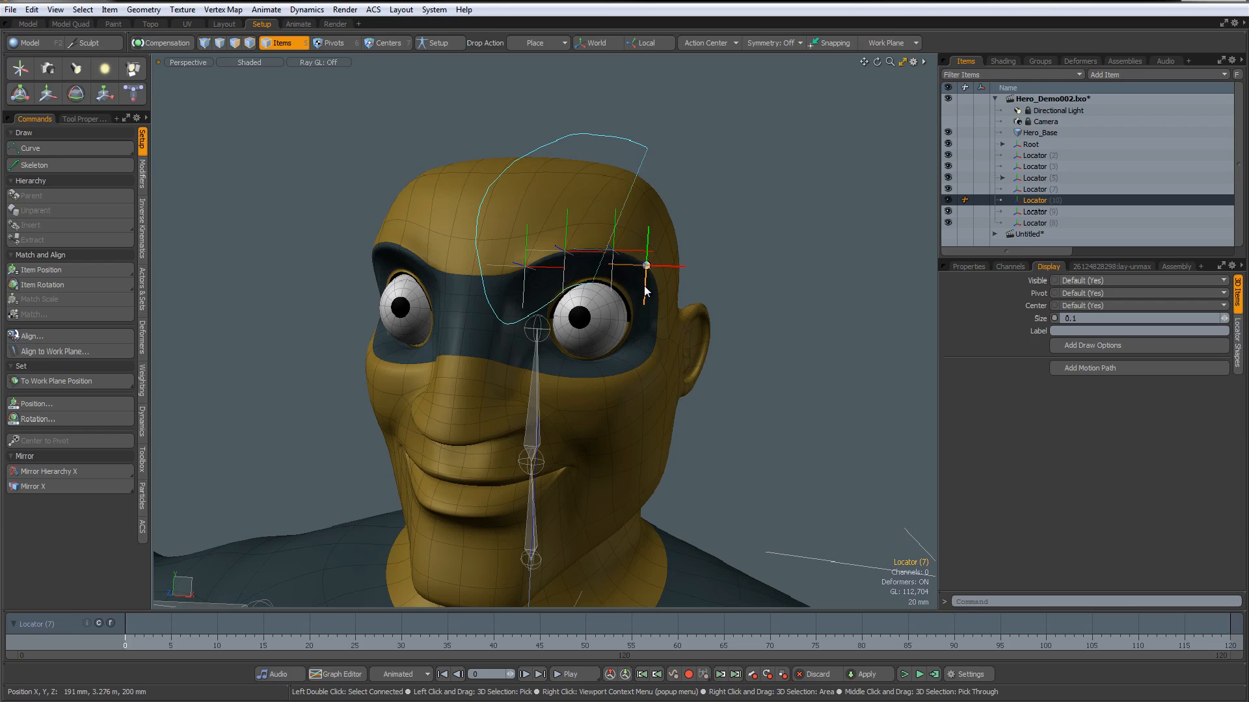
# Select the four brow locators, duplicate them and mirror the copies across X onto the opposite brow
pyautogui.moveTo(644, 286); pyautogui.dragTo(694, 251, button='right')
pyautogui.keyDown('ctrl'); pyautogui.click(488, 221); pyautogui.keyUp('ctrl')
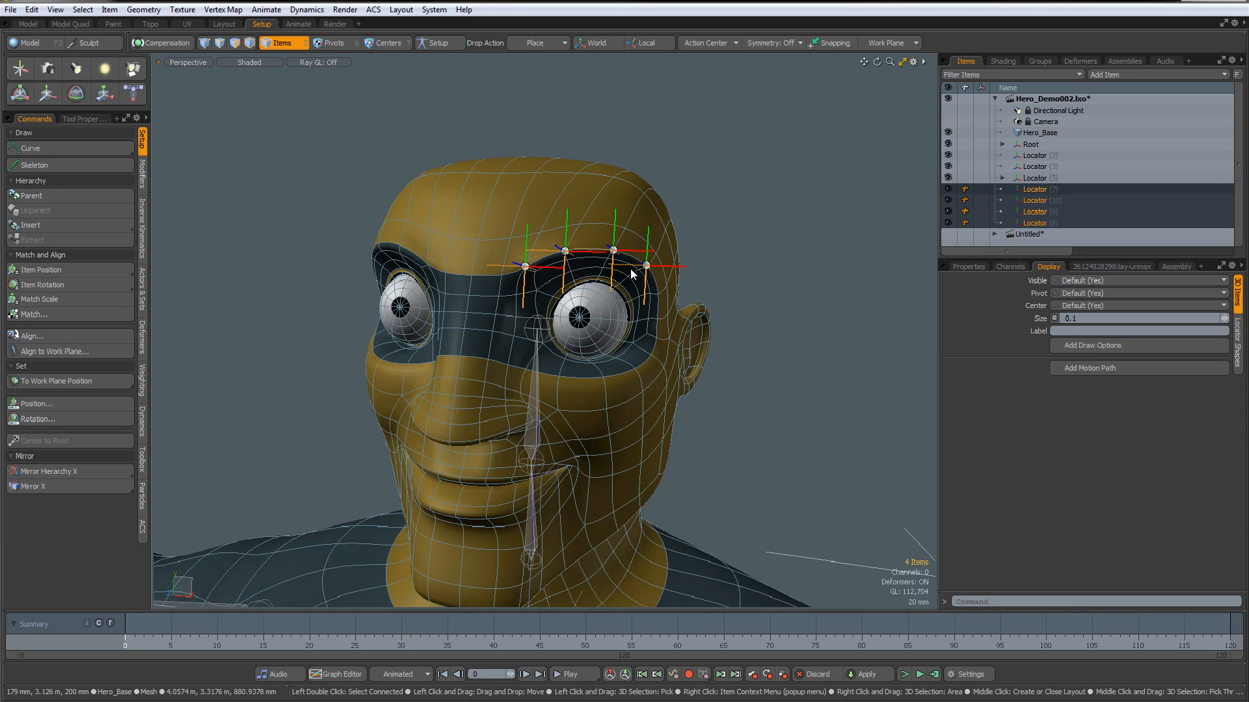
pyautogui.hotkey('ctrl', 'd')
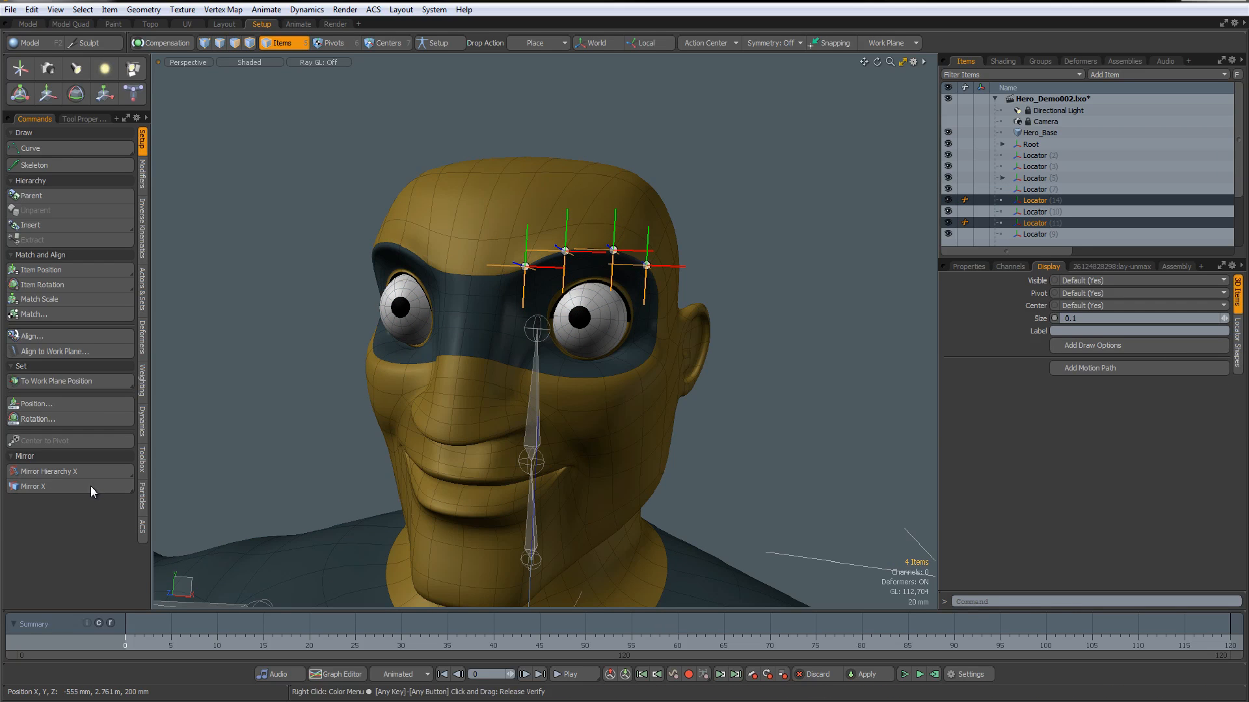
pyautogui.click(30, 486)
pyautogui.keyDown('alt'); pyautogui.moveTo(493, 353); pyautogui.dragTo(455, 299); pyautogui.keyUp('alt')
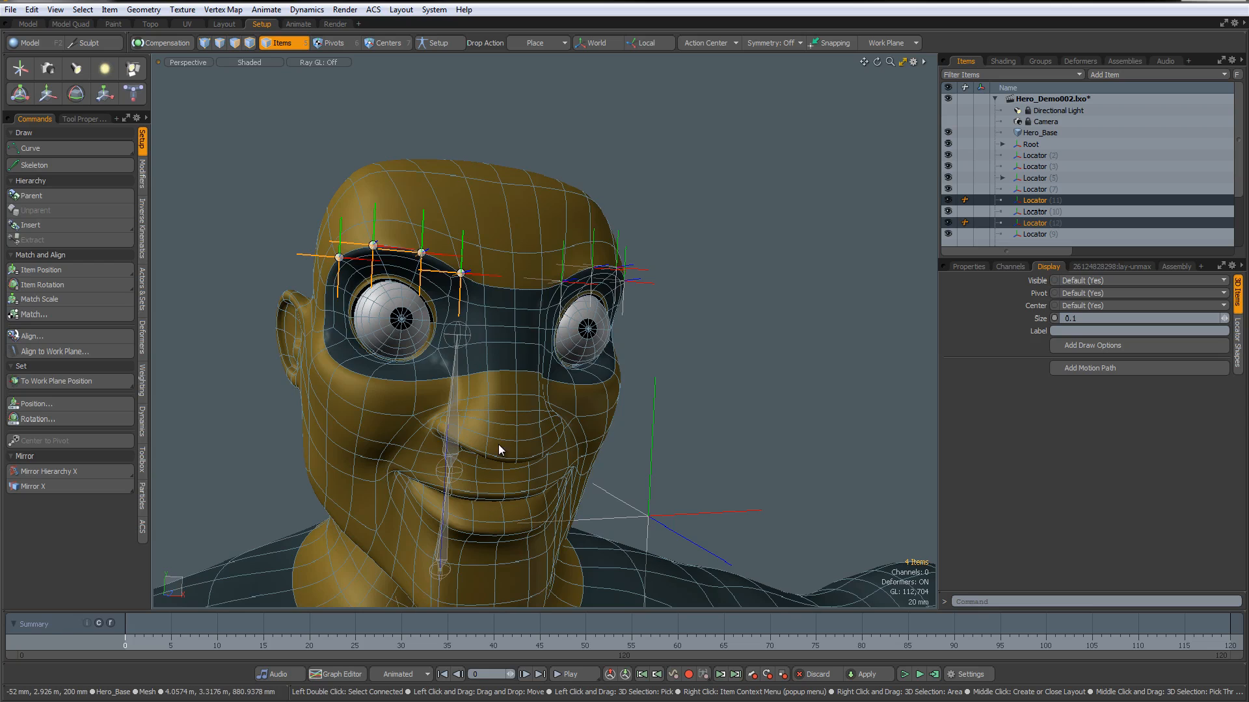
pyautogui.keyDown('alt'); pyautogui.moveTo(551, 429); pyautogui.dragTo(453, 366); pyautogui.keyUp('alt')
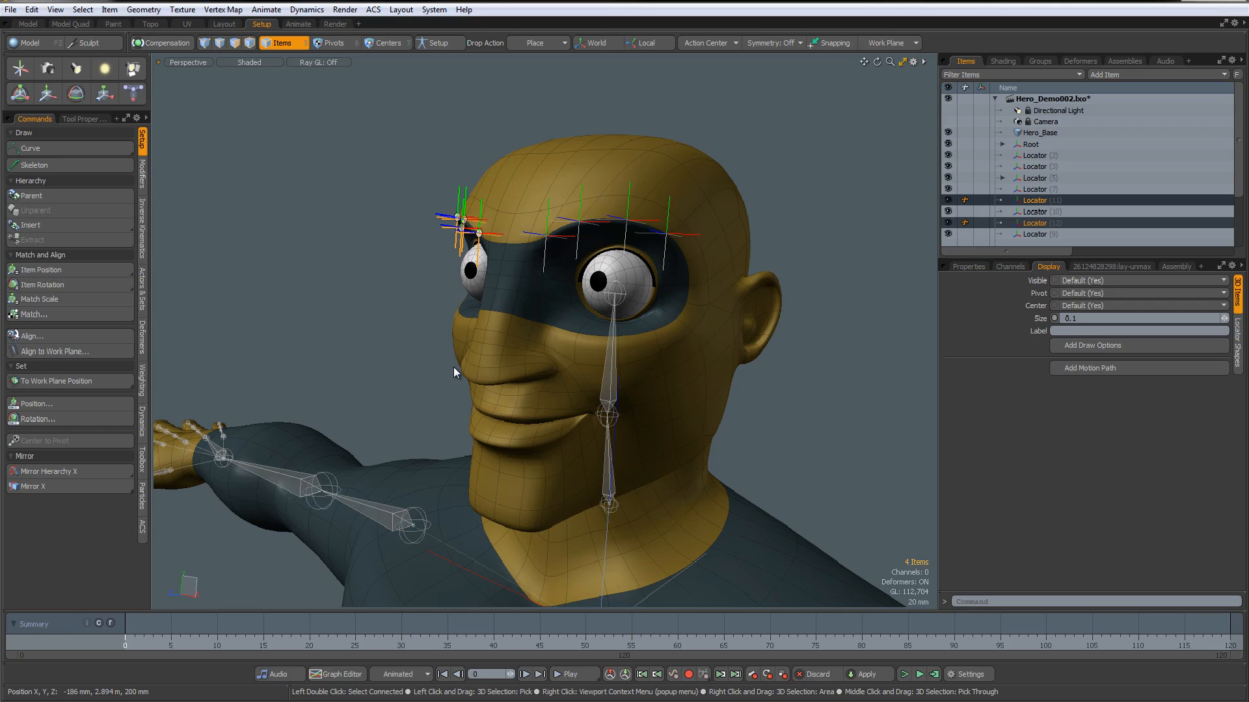
# Clear the selection and look through the available drop actions, keeping Place as the current one
pyautogui.click(353, 216)
pyautogui.click(562, 43)
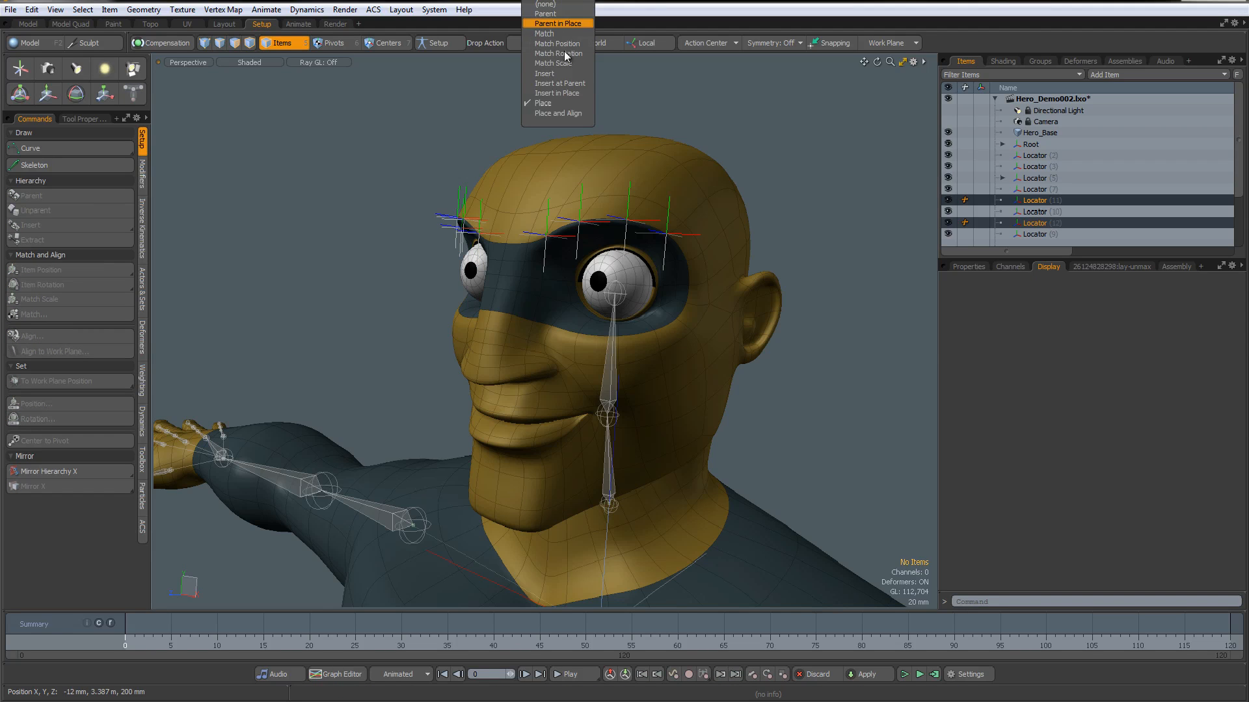
pyautogui.click(400, 133)
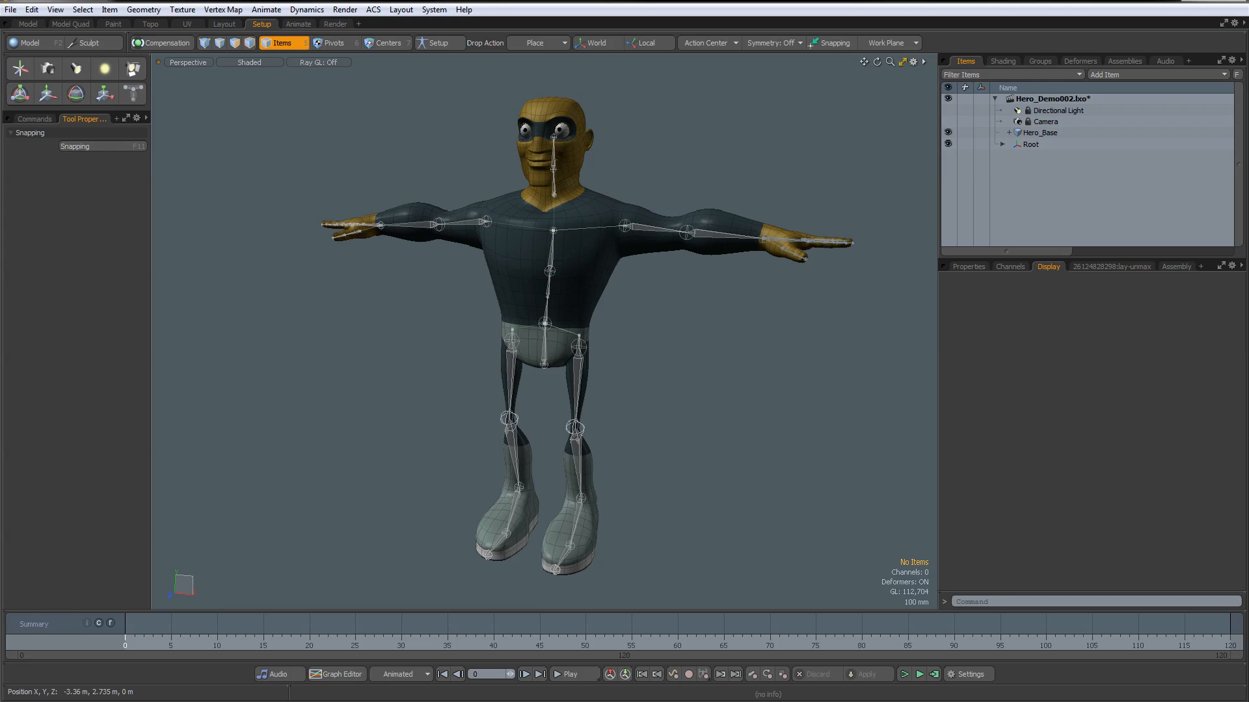
# Bend the left elbow by rotating the LT_Arm_Lower joint about -69.5° around Y
pyautogui.keyDown('ctrl'); pyautogui.keyDown('alt'); pyautogui.moveTo(688, 234); pyautogui.dragTo(700, 287); pyautogui.keyUp('alt'); pyautogui.keyUp('ctrl')
pyautogui.keyDown('ctrl'); pyautogui.keyDown('alt'); pyautogui.moveTo(699, 286); pyautogui.dragTo(783, 307); pyautogui.keyUp('alt'); pyautogui.keyUp('ctrl')
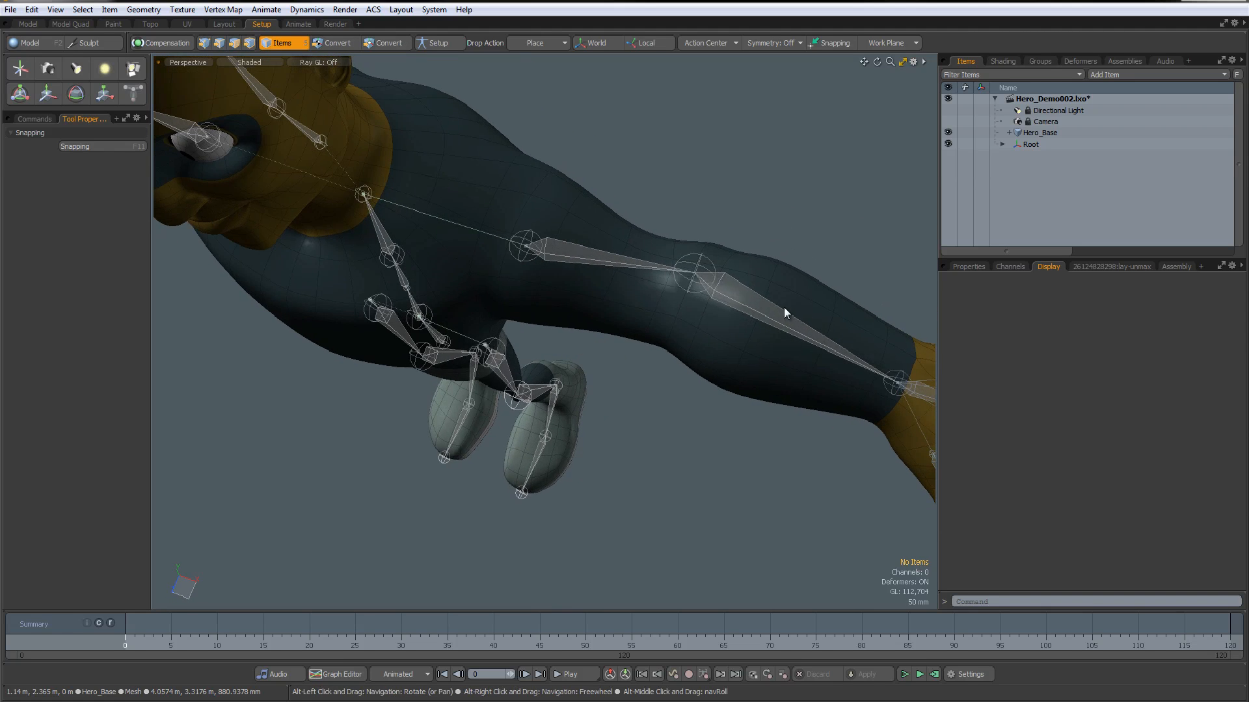
pyautogui.click(775, 308)
pyautogui.click(775, 311)
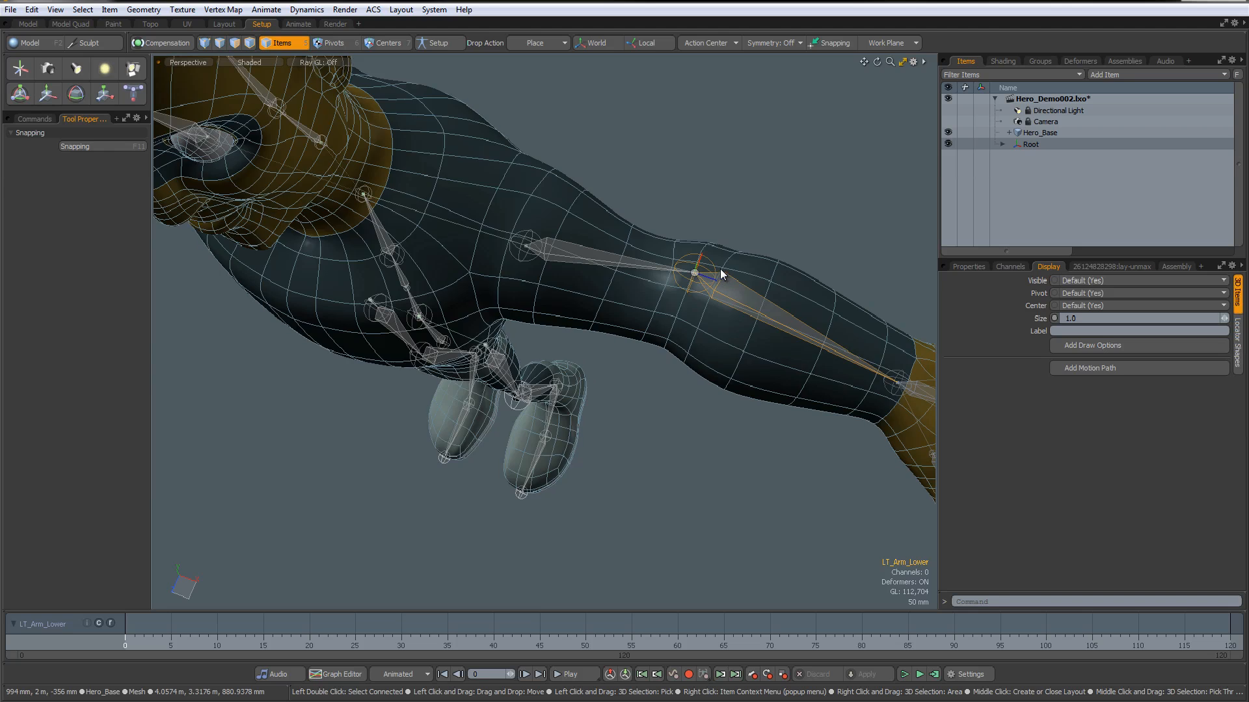
pyautogui.press('e')
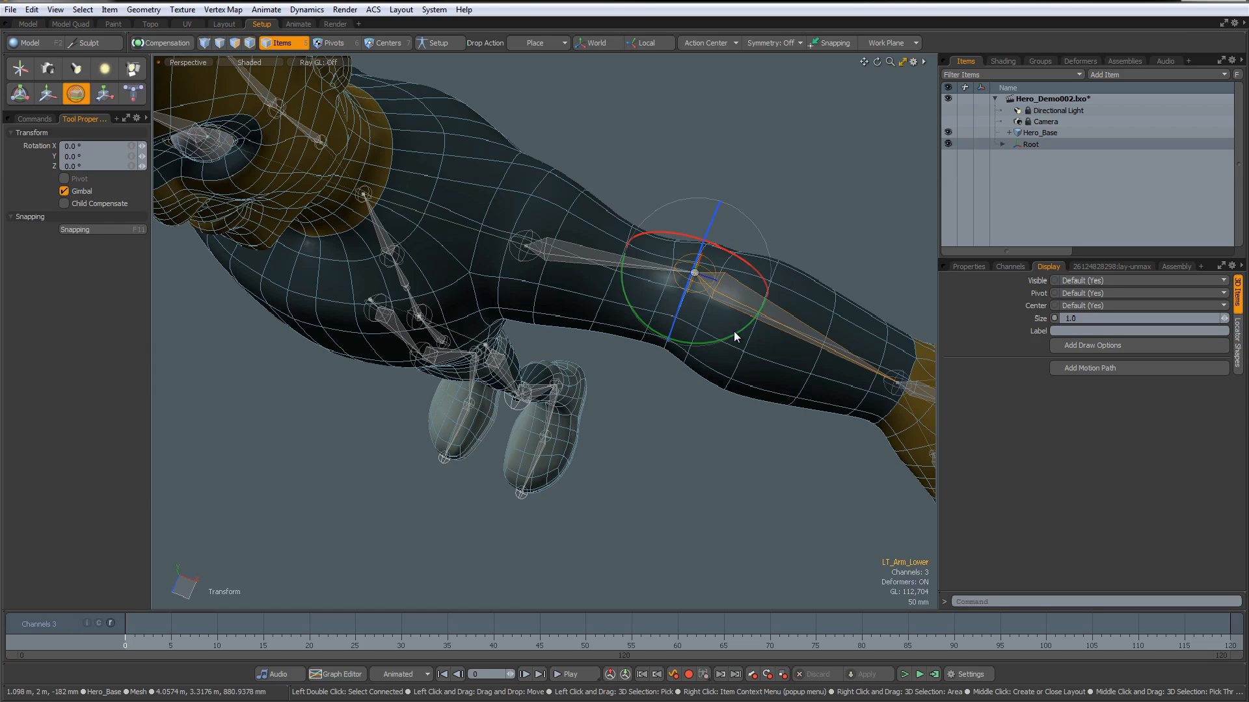
pyautogui.moveTo(733, 330); pyautogui.dragTo(653, 332)
pyautogui.keyDown('alt'); pyautogui.moveTo(623, 265); pyautogui.dragTo(658, 317); pyautogui.keyUp('alt')
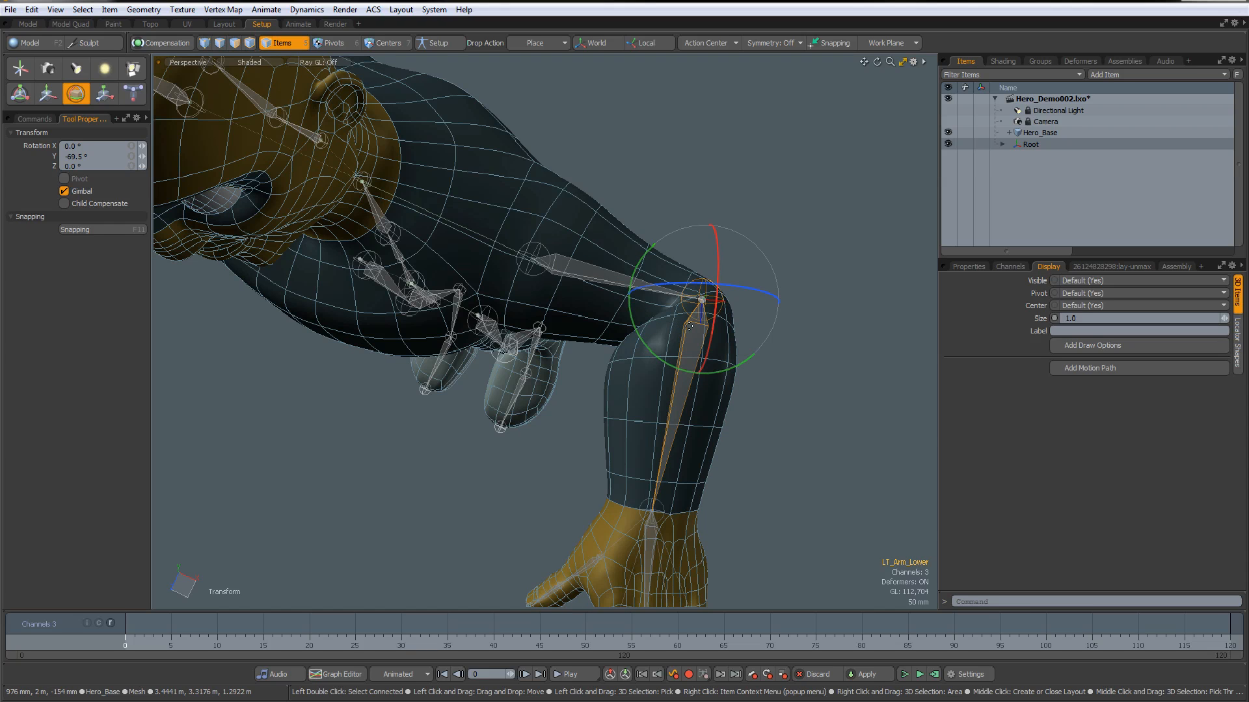
# In Setup mode, enable Child Compensate and move the LT_Arm_Lower joint about -47 mm along X
pyautogui.click(442, 44)
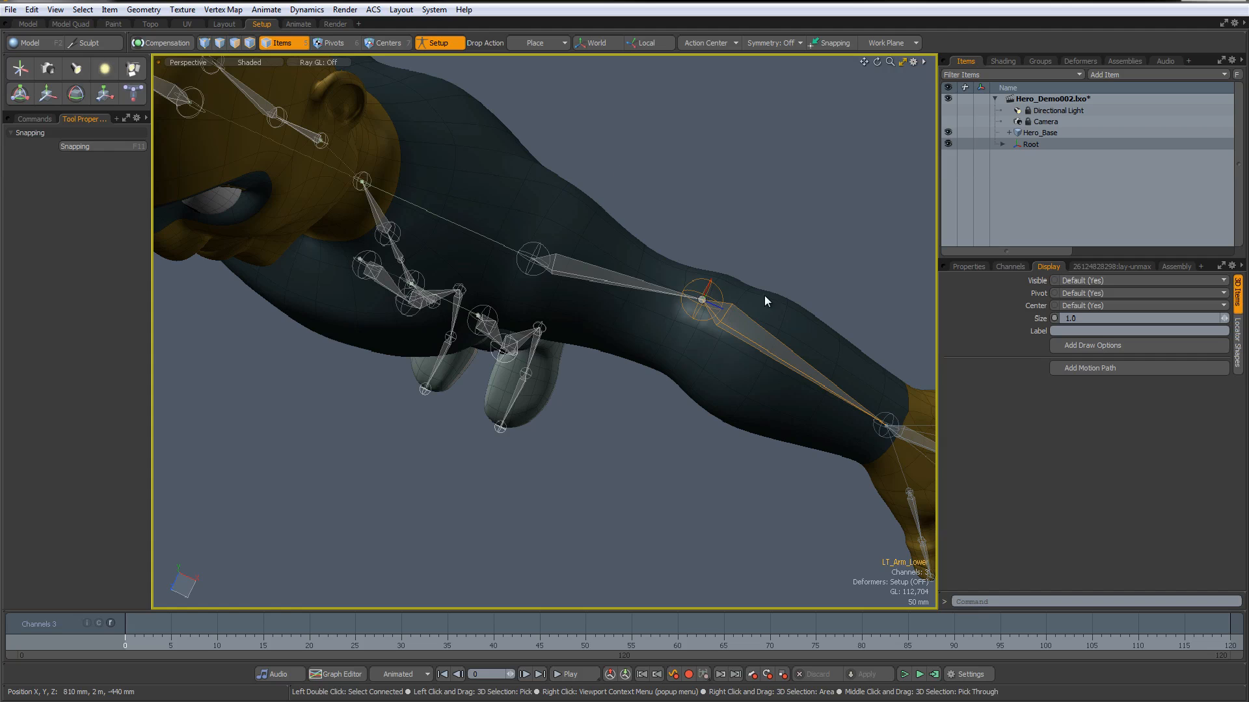
pyautogui.keyDown('ctrl'); pyautogui.keyDown('alt'); pyautogui.moveTo(749, 333); pyautogui.dragTo(707, 299); pyautogui.keyUp('alt'); pyautogui.keyUp('ctrl')
pyautogui.press('w')
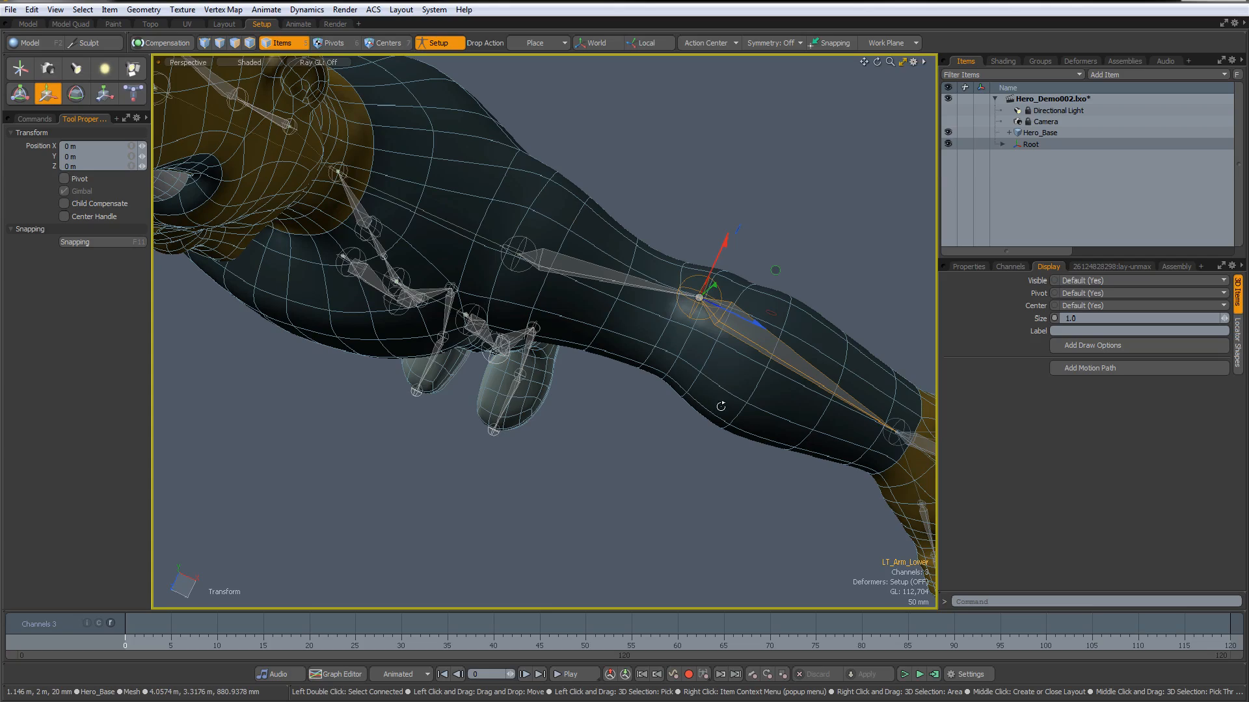
pyautogui.keyDown('alt'); pyautogui.moveTo(720, 406); pyautogui.dragTo(542, 344); pyautogui.keyUp('alt')
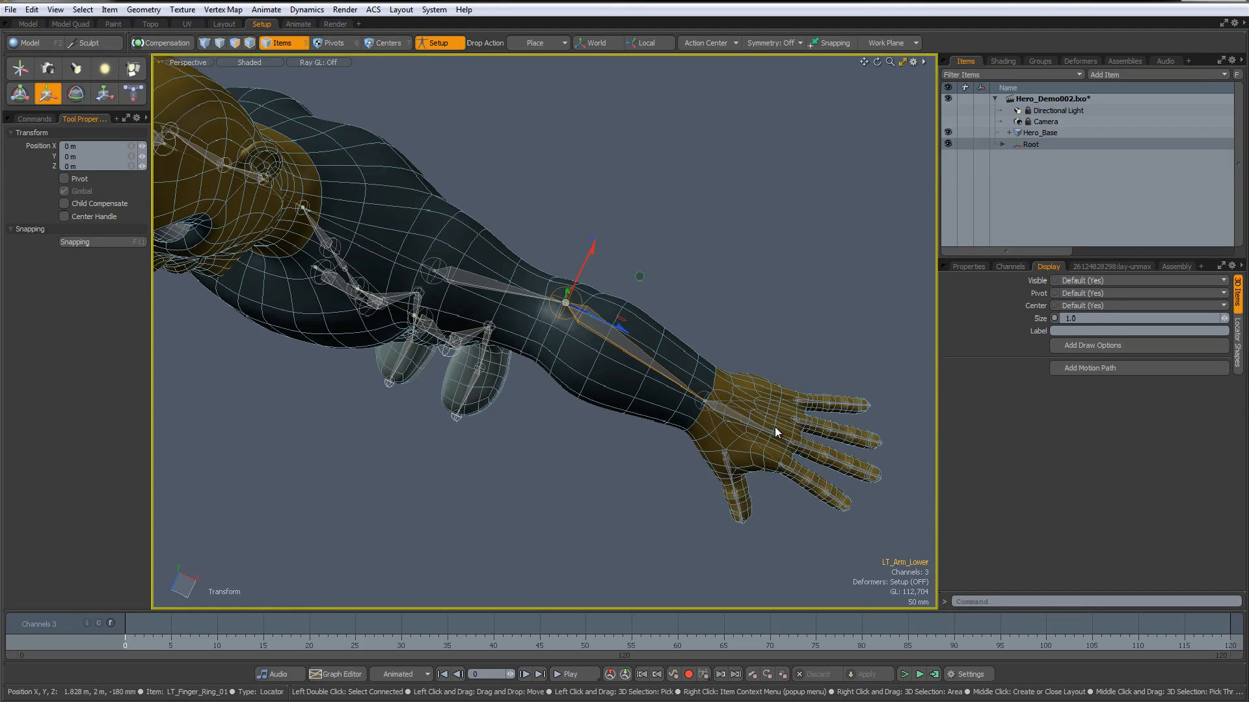
pyautogui.keyDown('ctrl'); pyautogui.keyDown('alt'); pyautogui.moveTo(566, 330); pyautogui.dragTo(611, 337); pyautogui.keyUp('alt'); pyautogui.keyUp('ctrl')
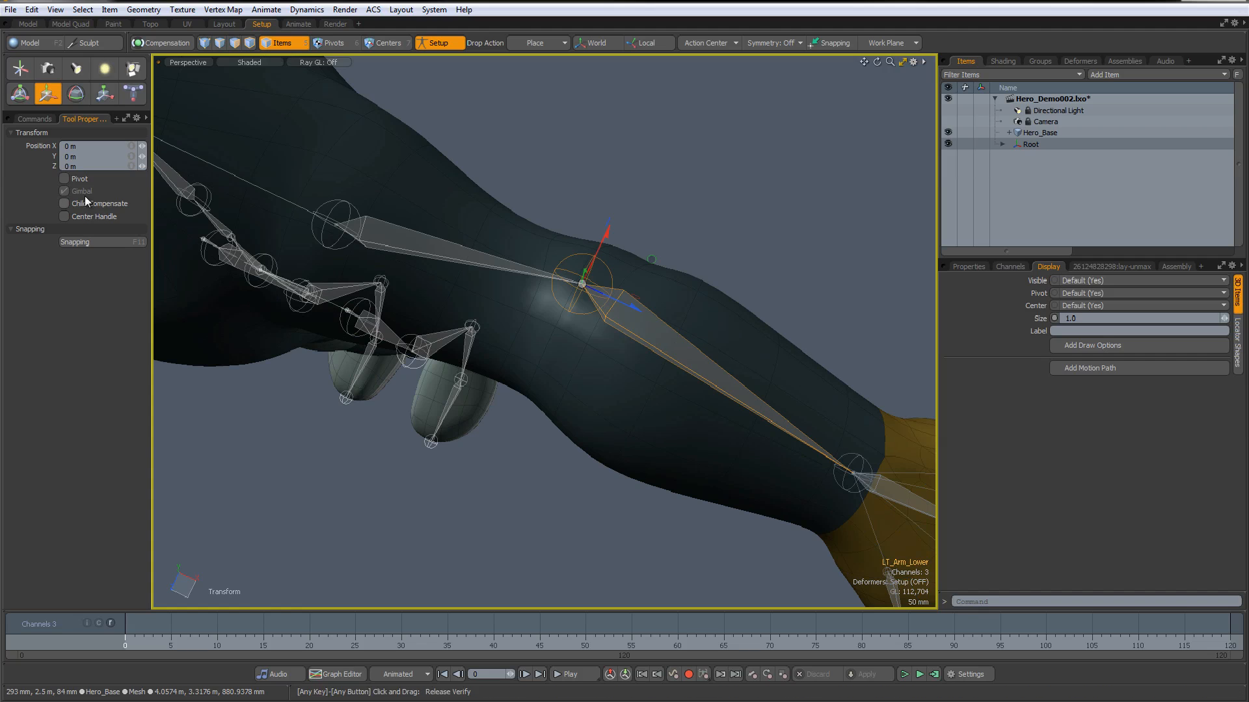
pyautogui.click(64, 203)
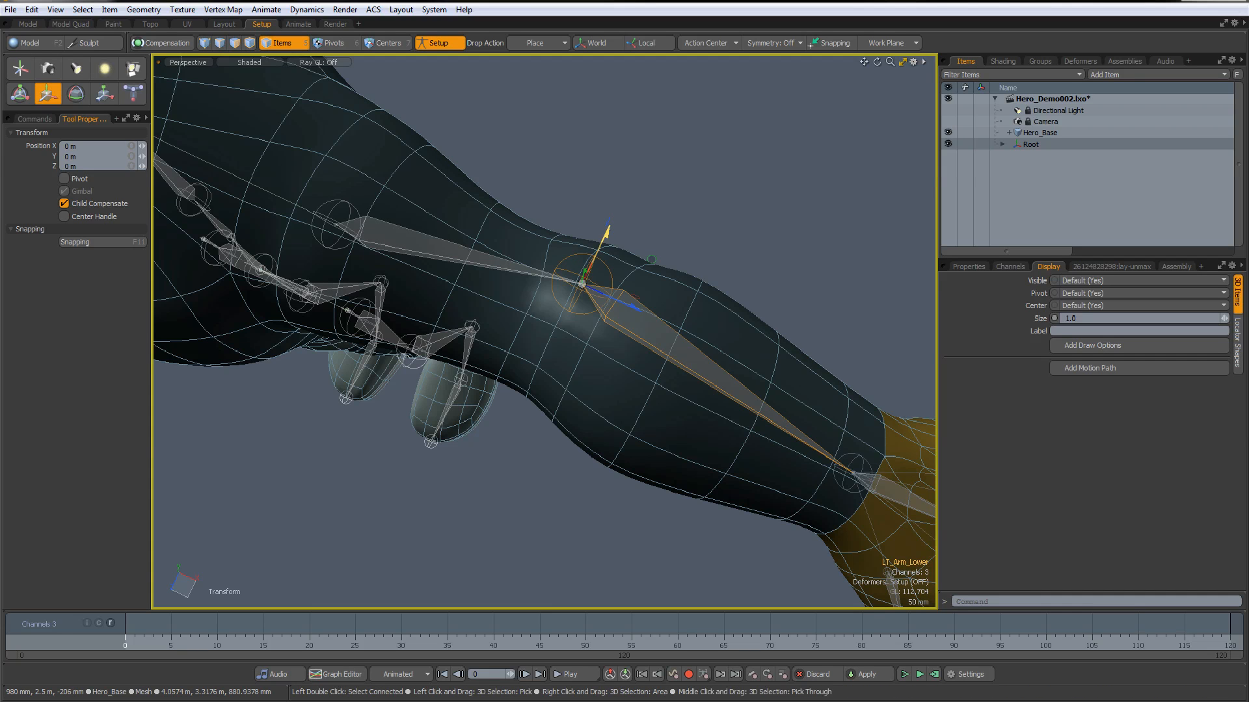
pyautogui.moveTo(604, 236); pyautogui.dragTo(607, 266)
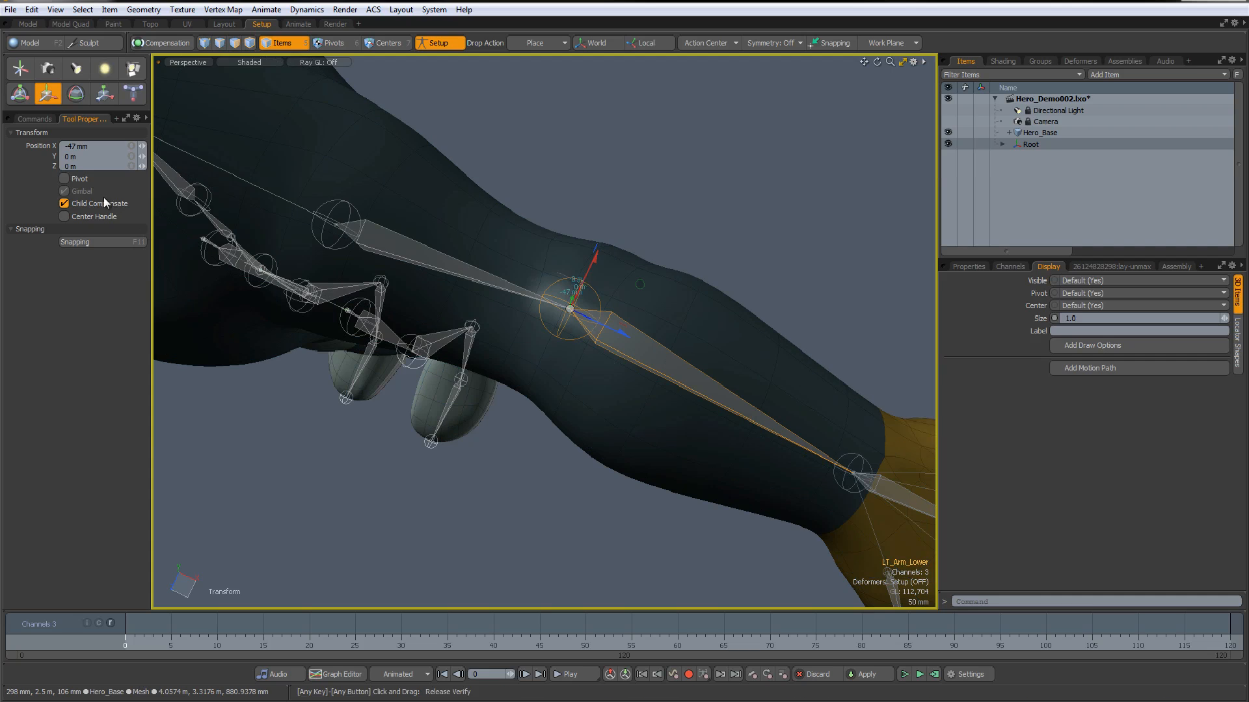
pyautogui.press('q')
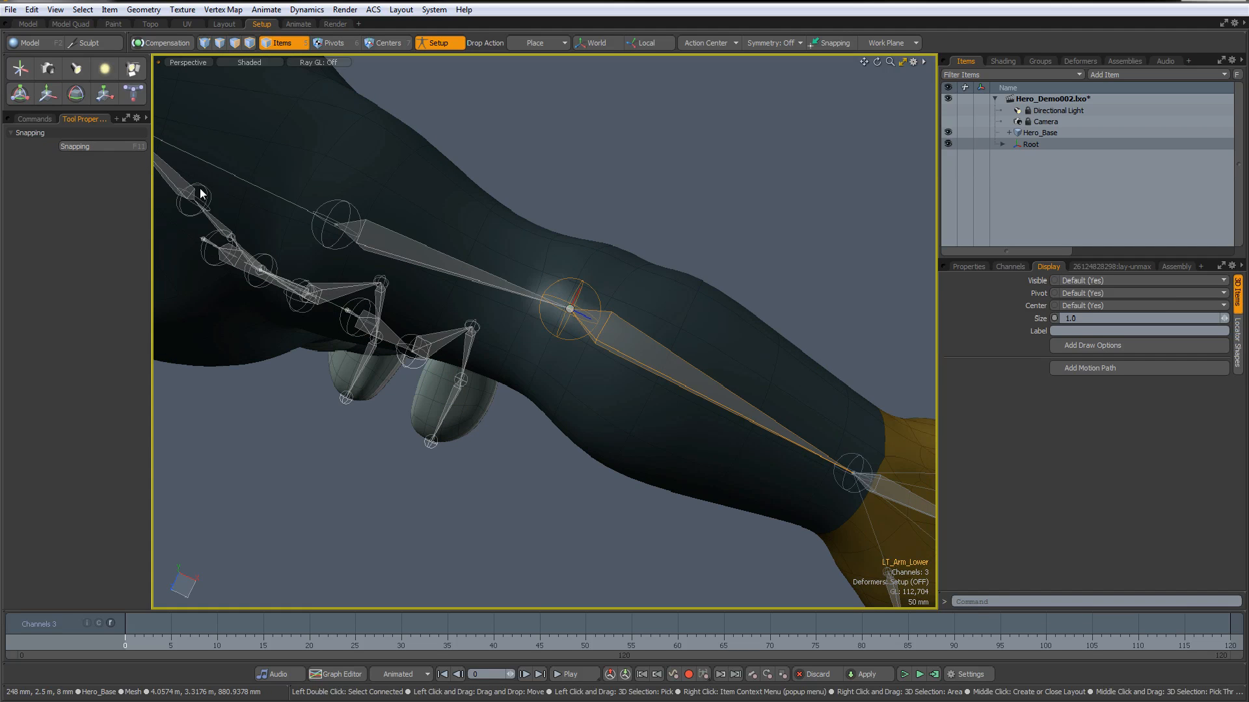
pyautogui.press('w')
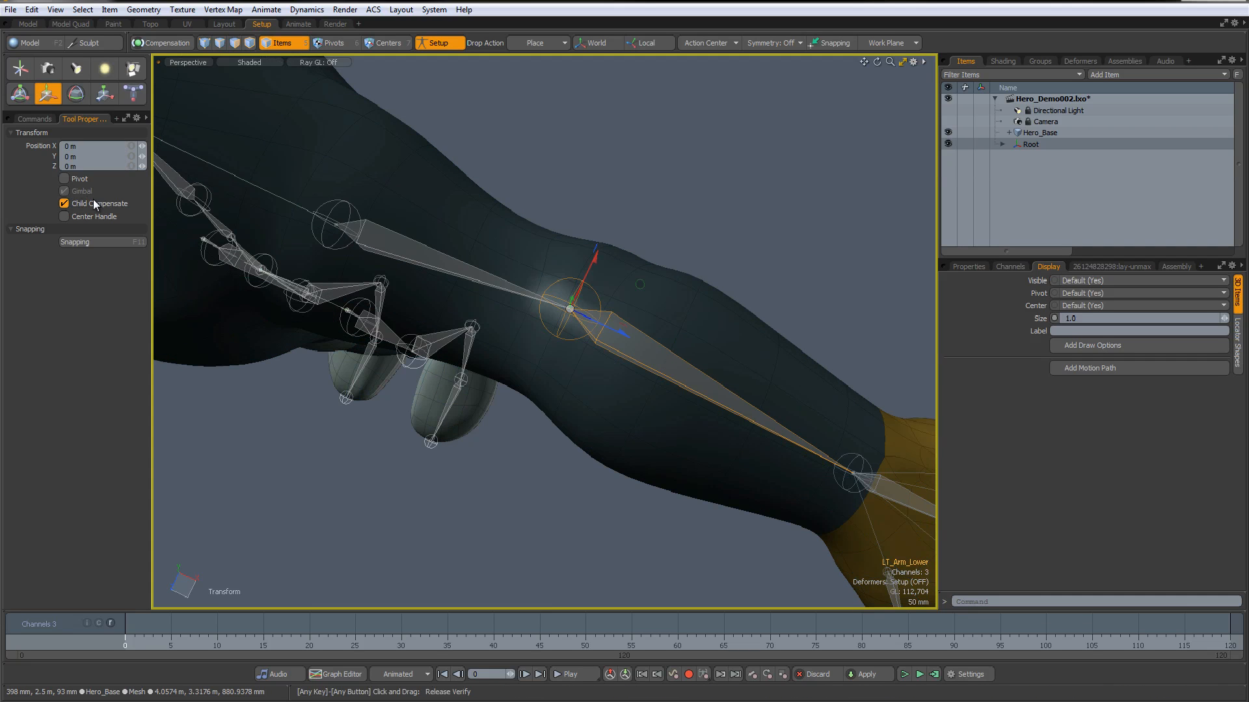
pyautogui.press('q')
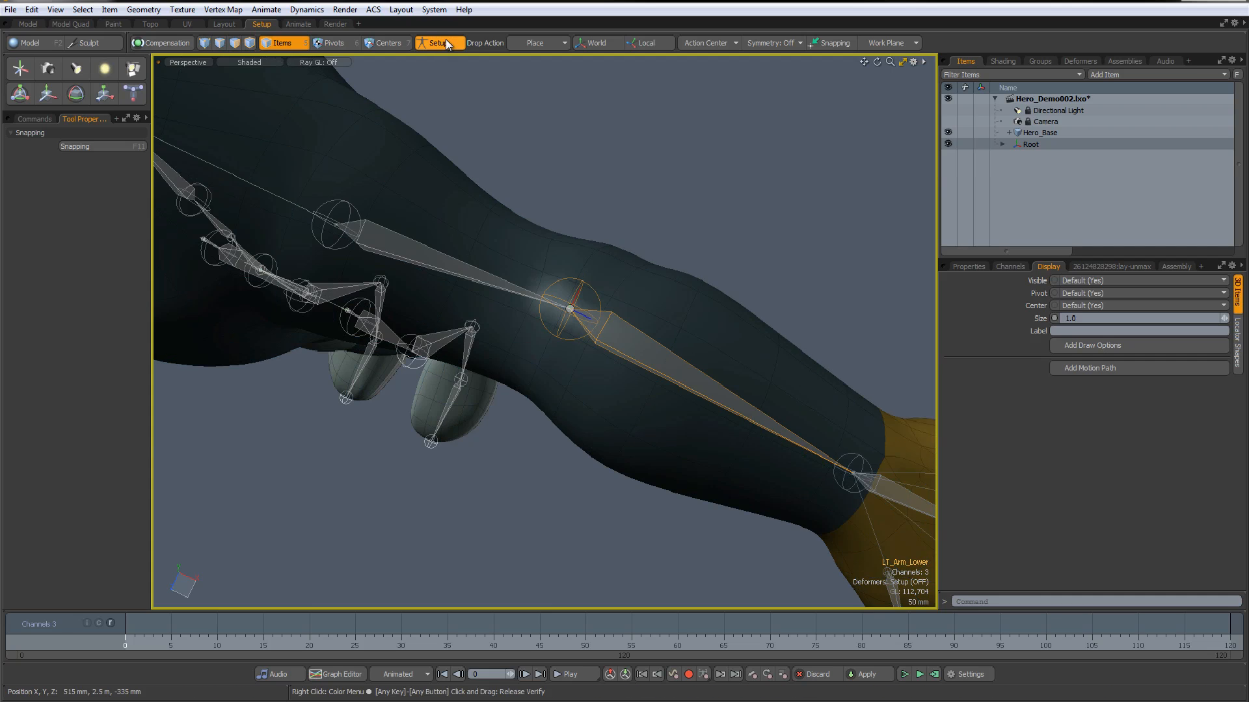
# Turn off Setup mode to return the character to its posed state
pyautogui.click(447, 39)
pyautogui.scroll(-4, 630, 422)
pyautogui.scroll(2, 585, 372)
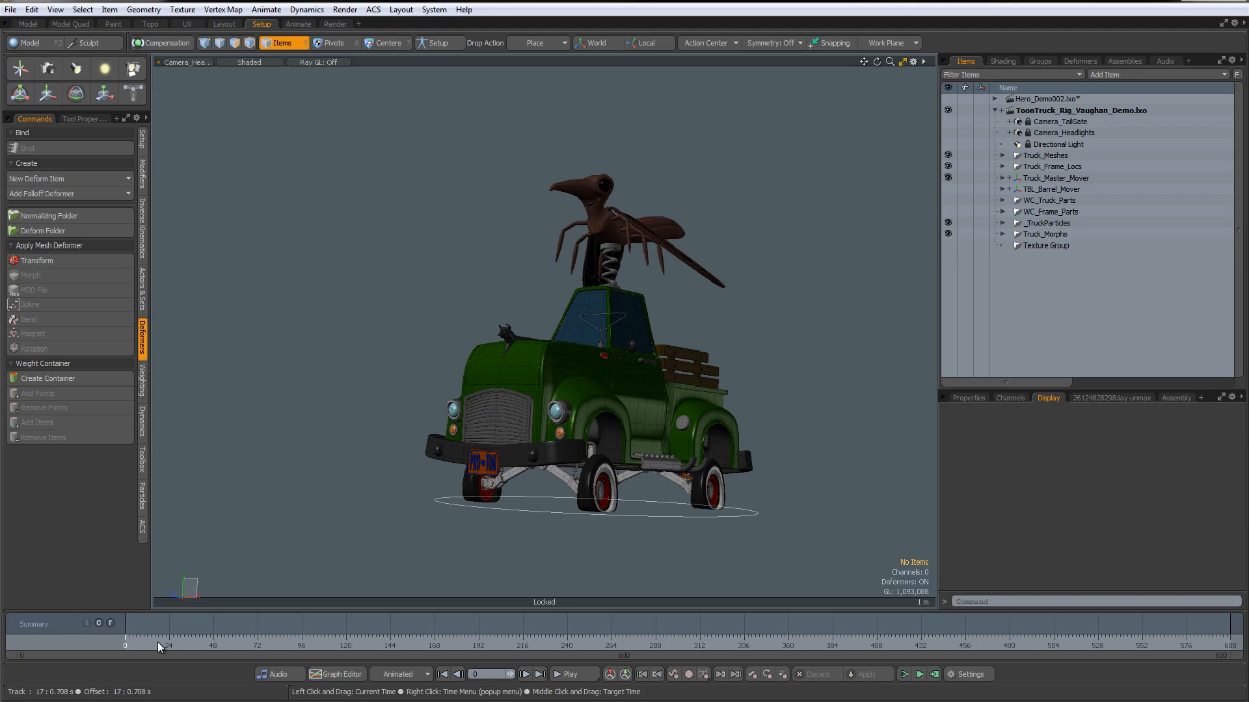
# Scrub through the toon truck's animation and stop at frame 56
pyautogui.press('Up')
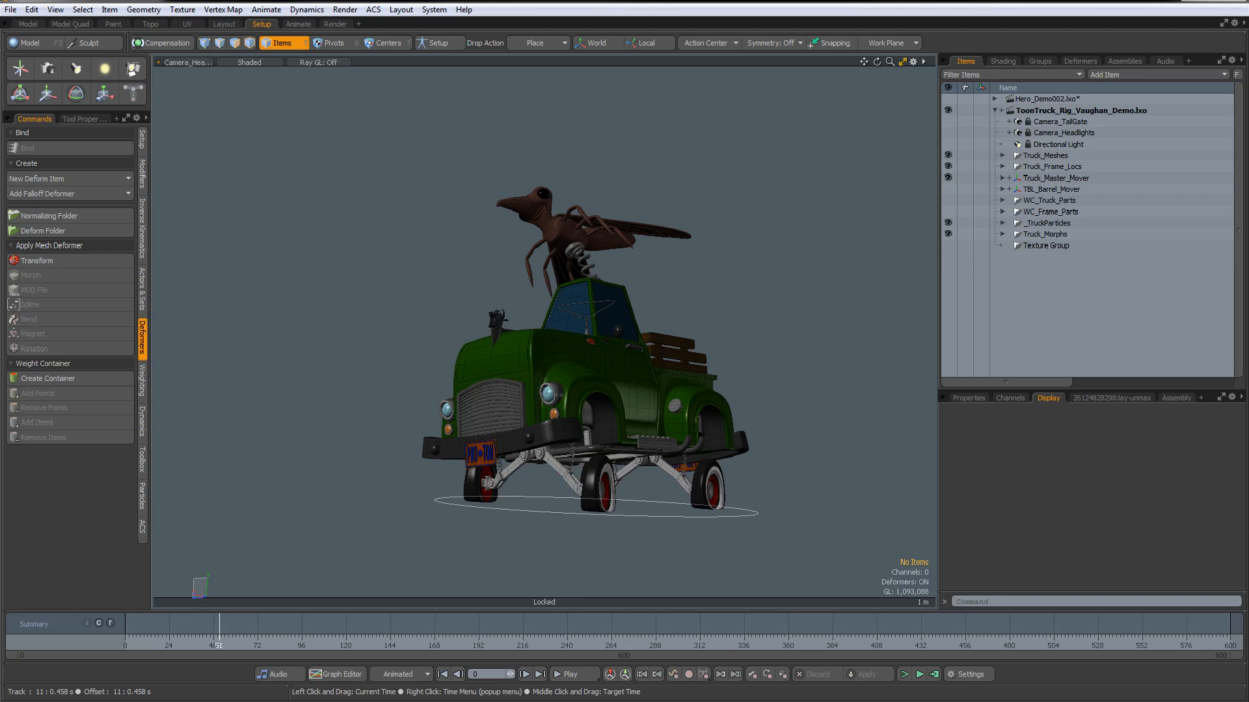
pyautogui.moveTo(332, 641); pyautogui.dragTo(229, 641)
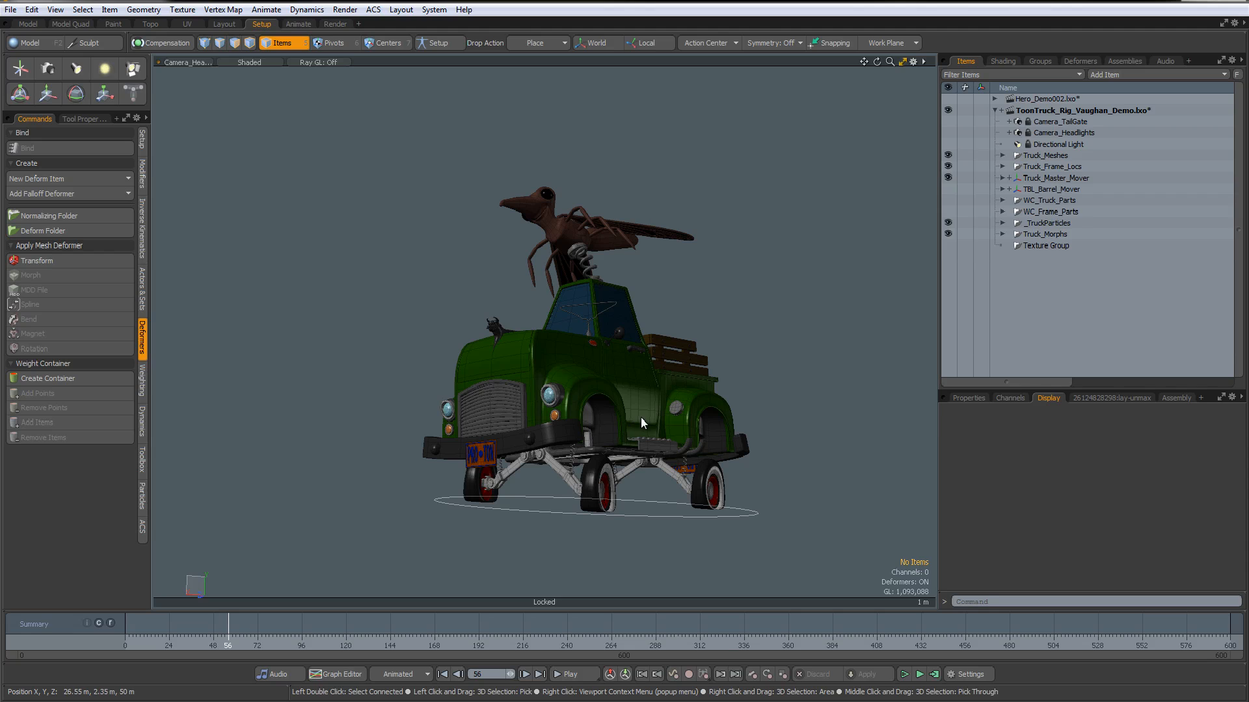
# Delete the Truck_Chassis and Truck_Engine meshes from the Truck_Meshes group, approving deletion of all referenced items
pyautogui.click(1003, 155)
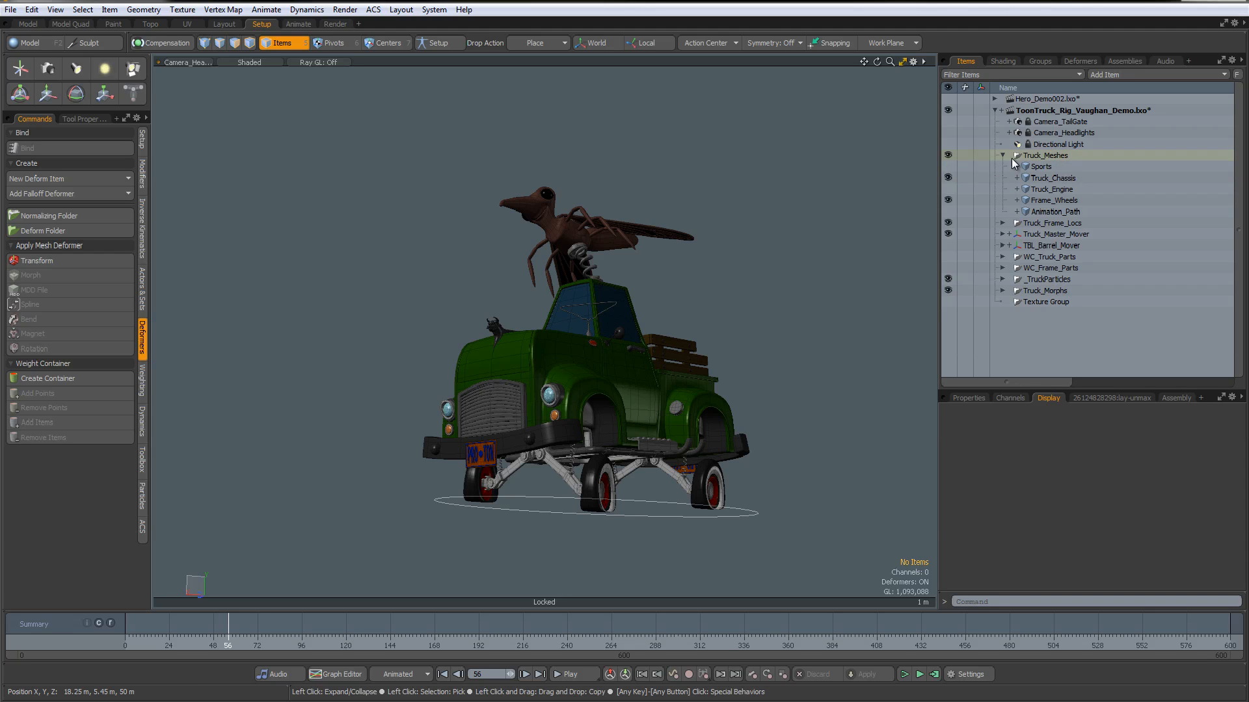
pyautogui.click(1052, 178)
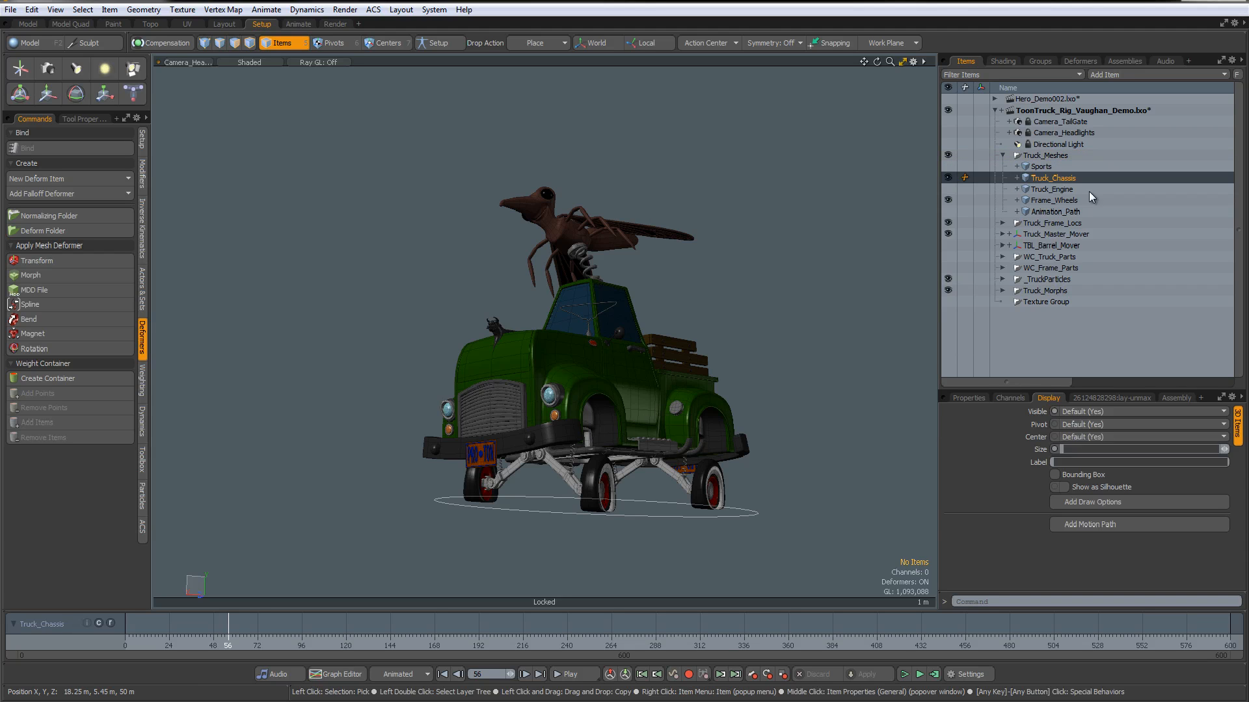
pyautogui.keyDown('shift'); pyautogui.click(1052, 189); pyautogui.keyUp('shift')
pyautogui.press('Delete')
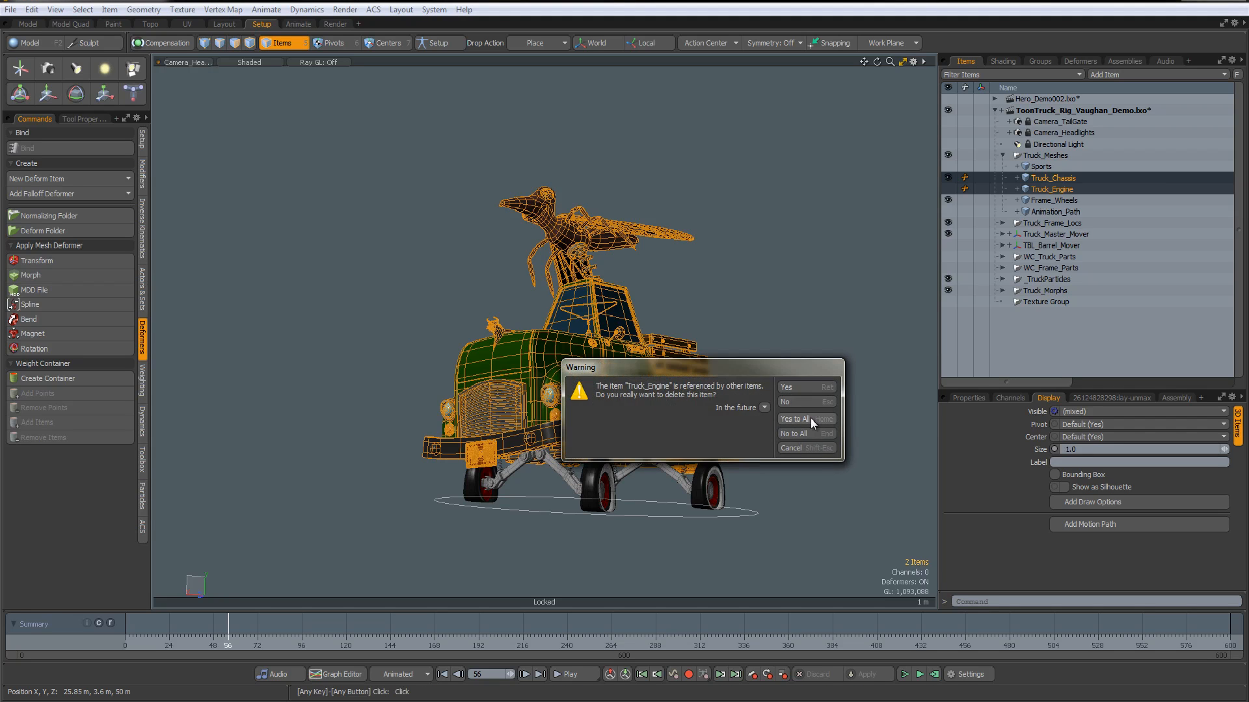
pyautogui.click(807, 418)
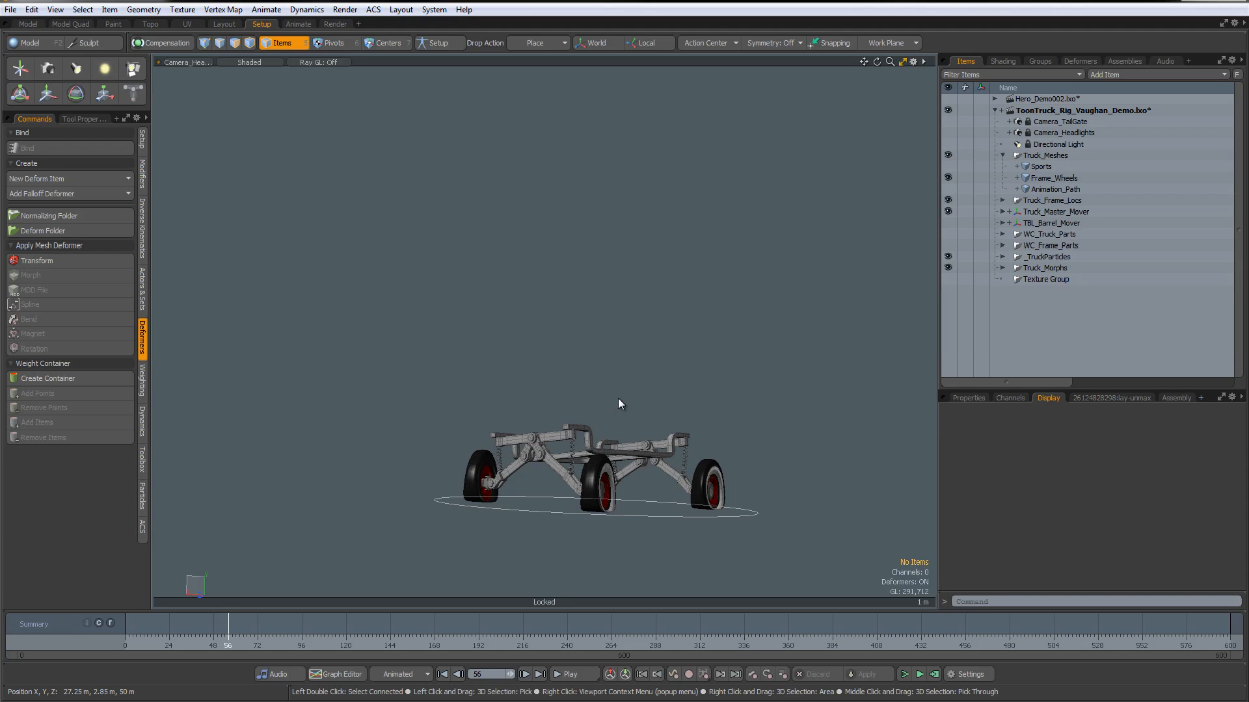
# Return the toon truck animation to frame 0 and make the Sports mesh visible
pyautogui.click(130, 642)
pyautogui.moveTo(129, 642); pyautogui.dragTo(125, 642)
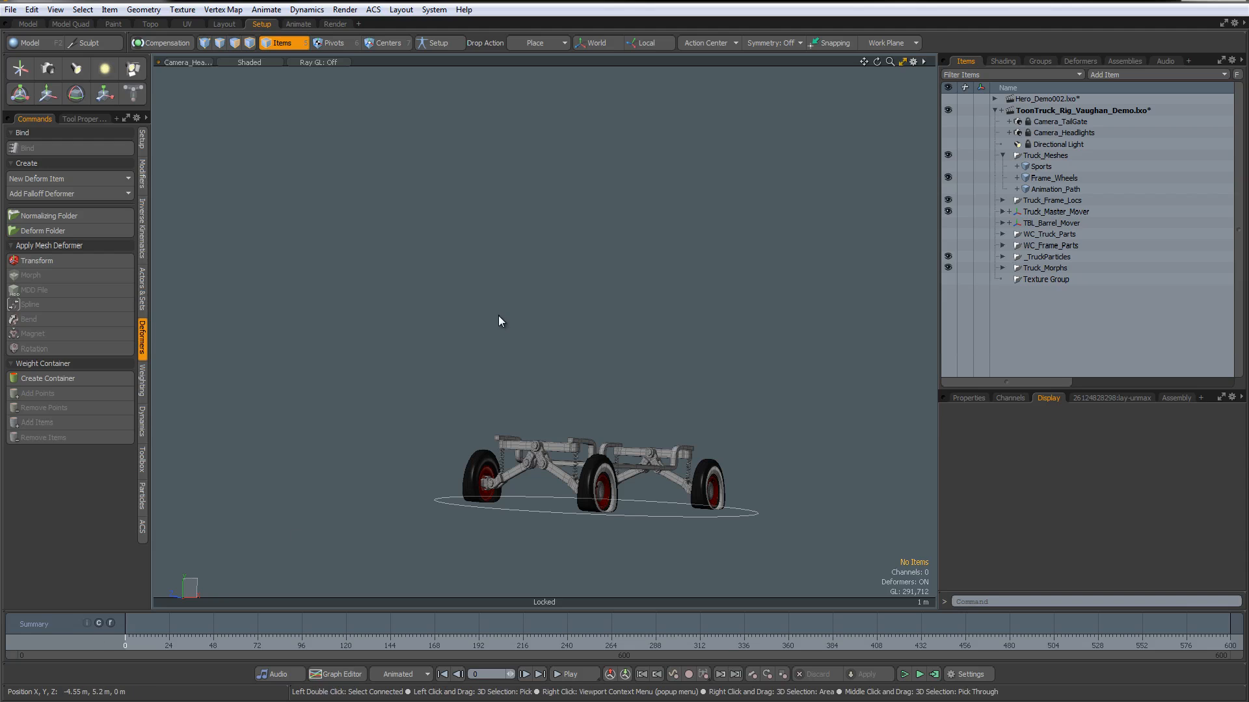
pyautogui.click(948, 167)
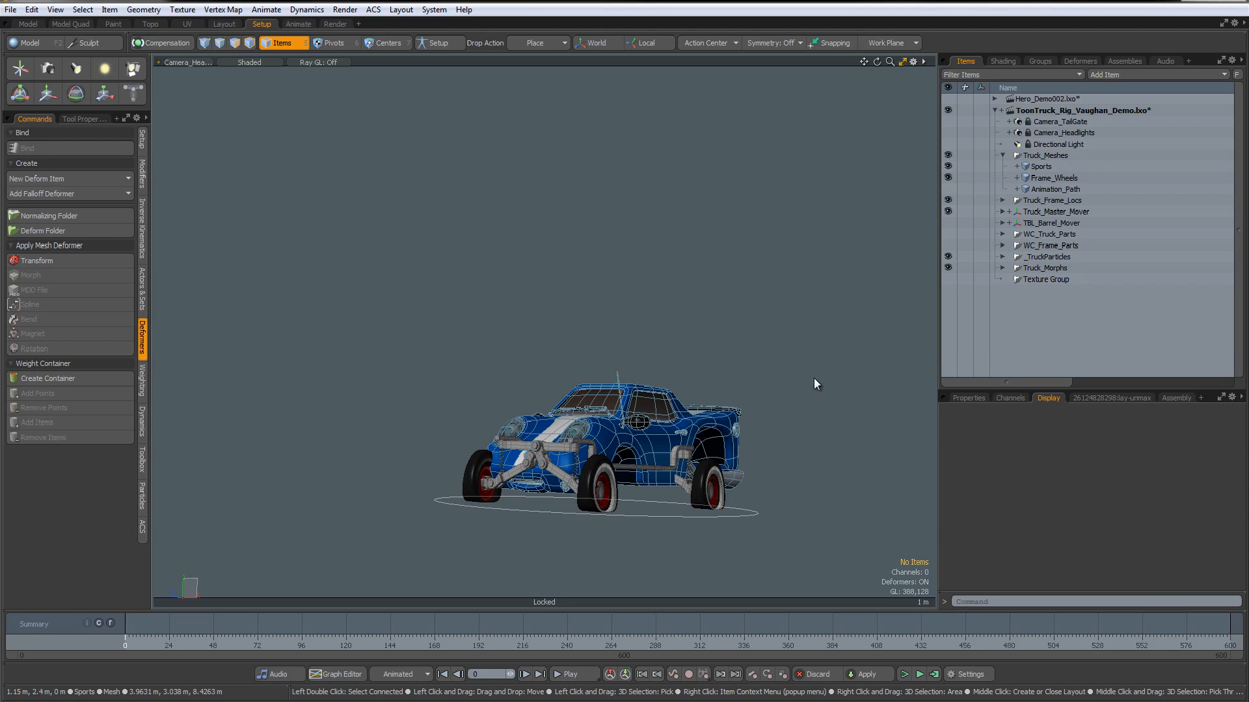
# Select all polygons of the Sports mesh and add their points to the WC_BaseTruck weight container
pyautogui.click(1040, 167)
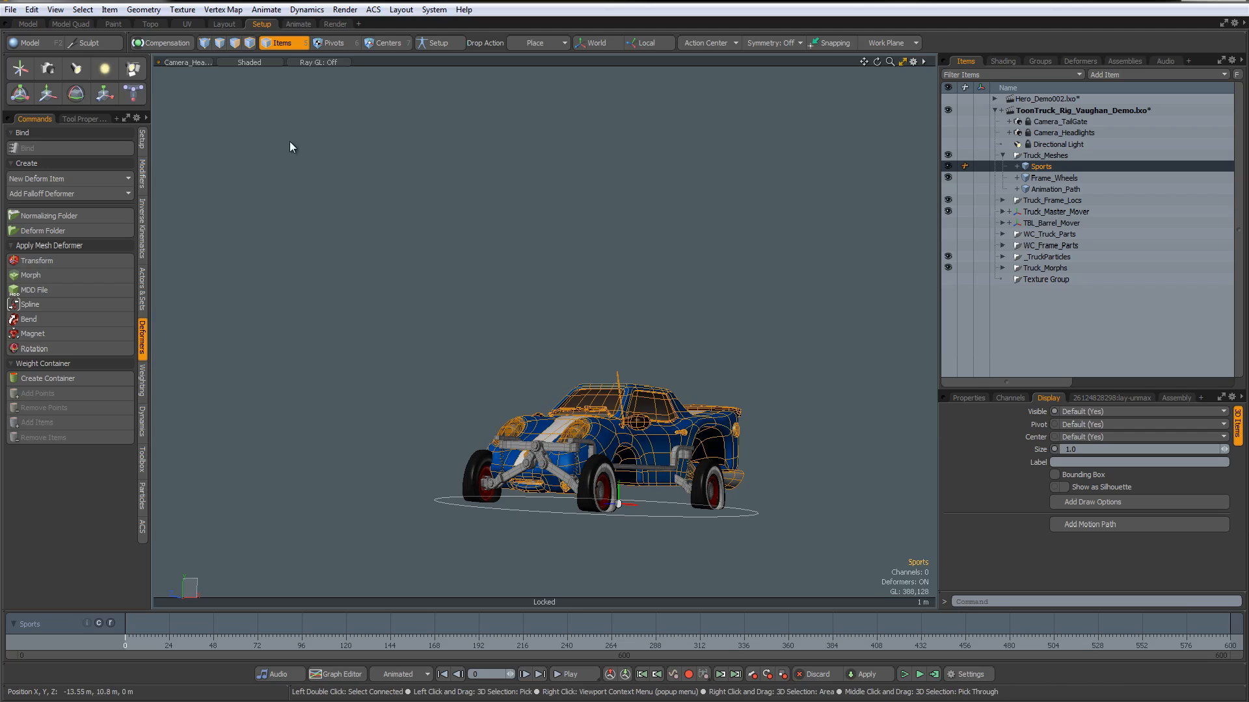
pyautogui.click(234, 42)
pyautogui.moveTo(599, 317)
pyautogui.mouseDown(button='right')
pyautogui.moveTo(393, 413)
pyautogui.moveTo(683, 572)
pyautogui.moveTo(514, 368)
pyautogui.mouseUp(button='right')
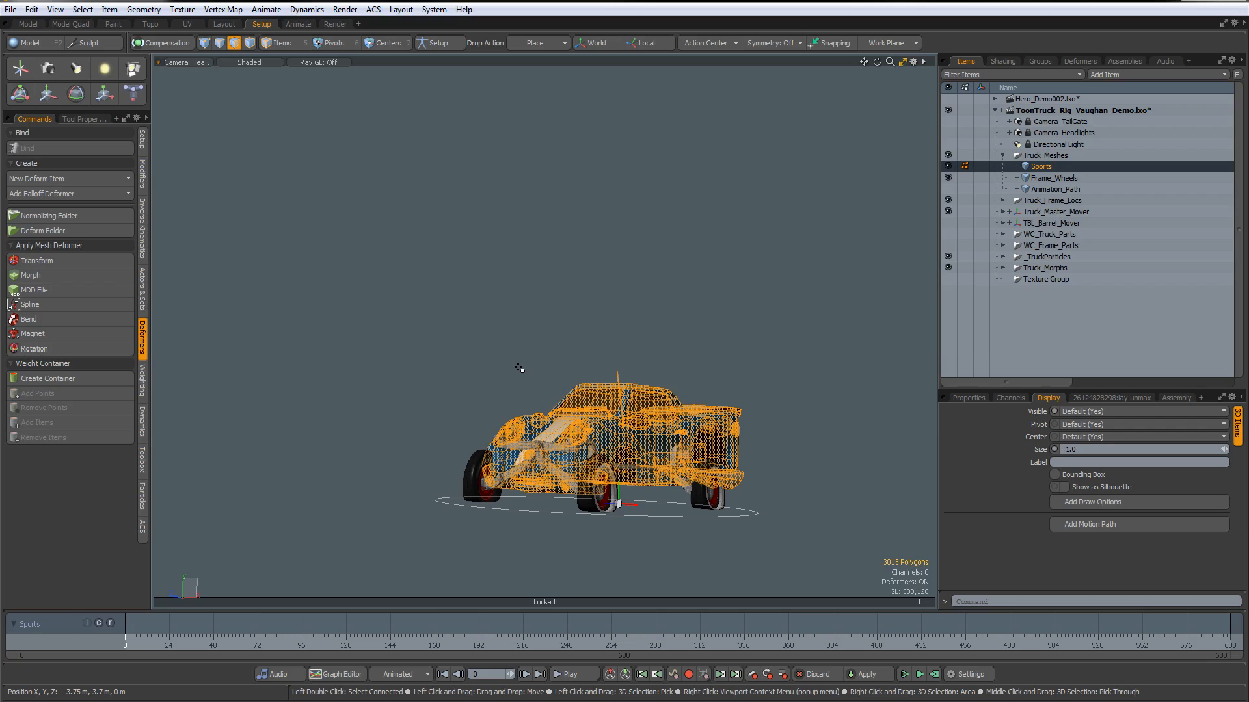
pyautogui.click(1081, 61)
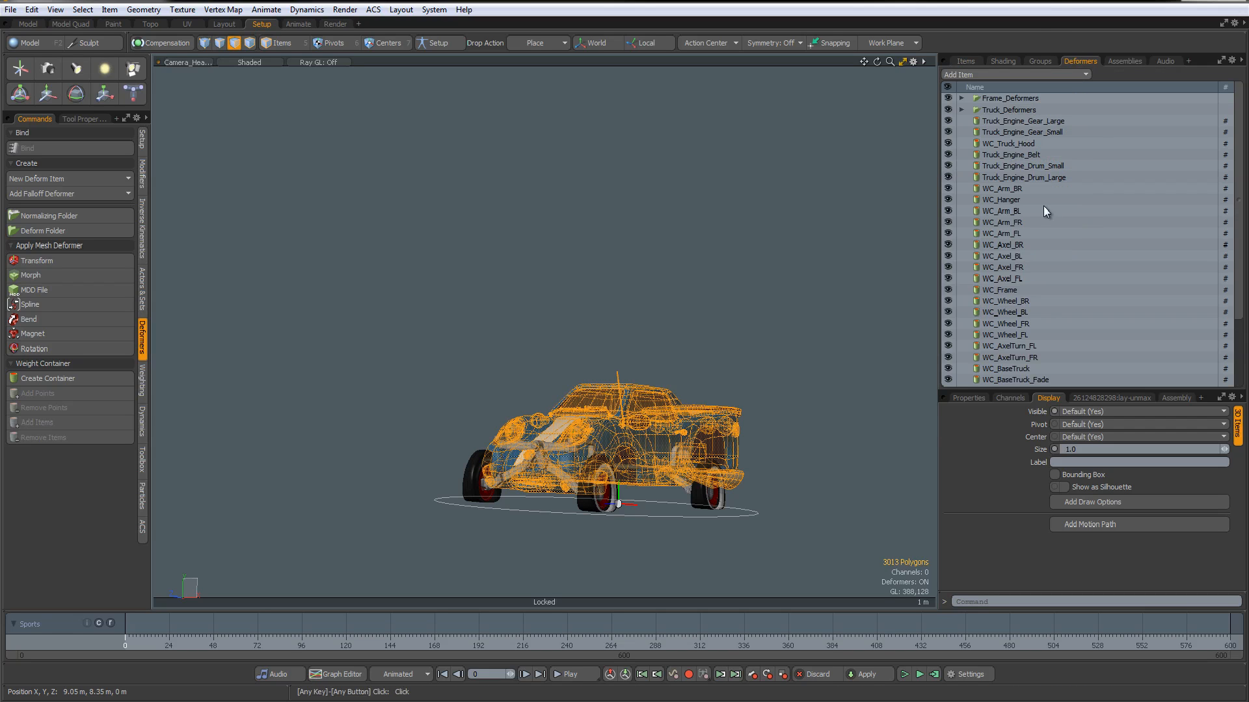
pyautogui.click(1018, 370)
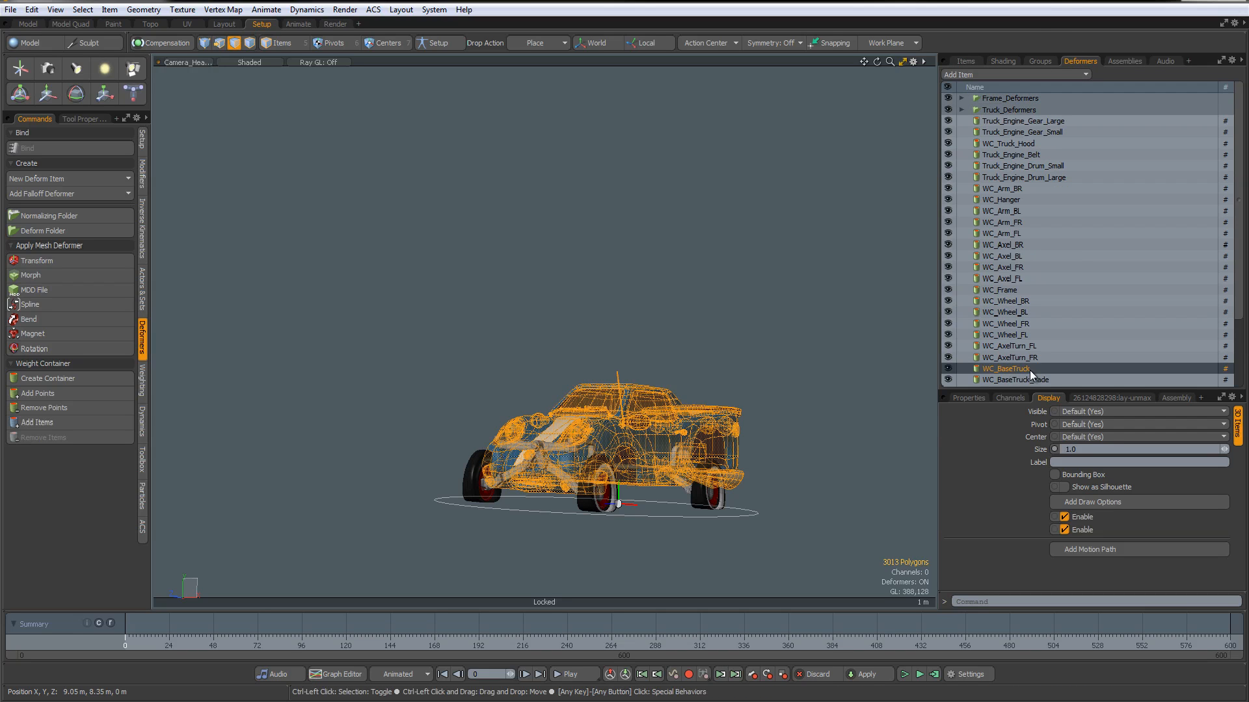
pyautogui.click(75, 394)
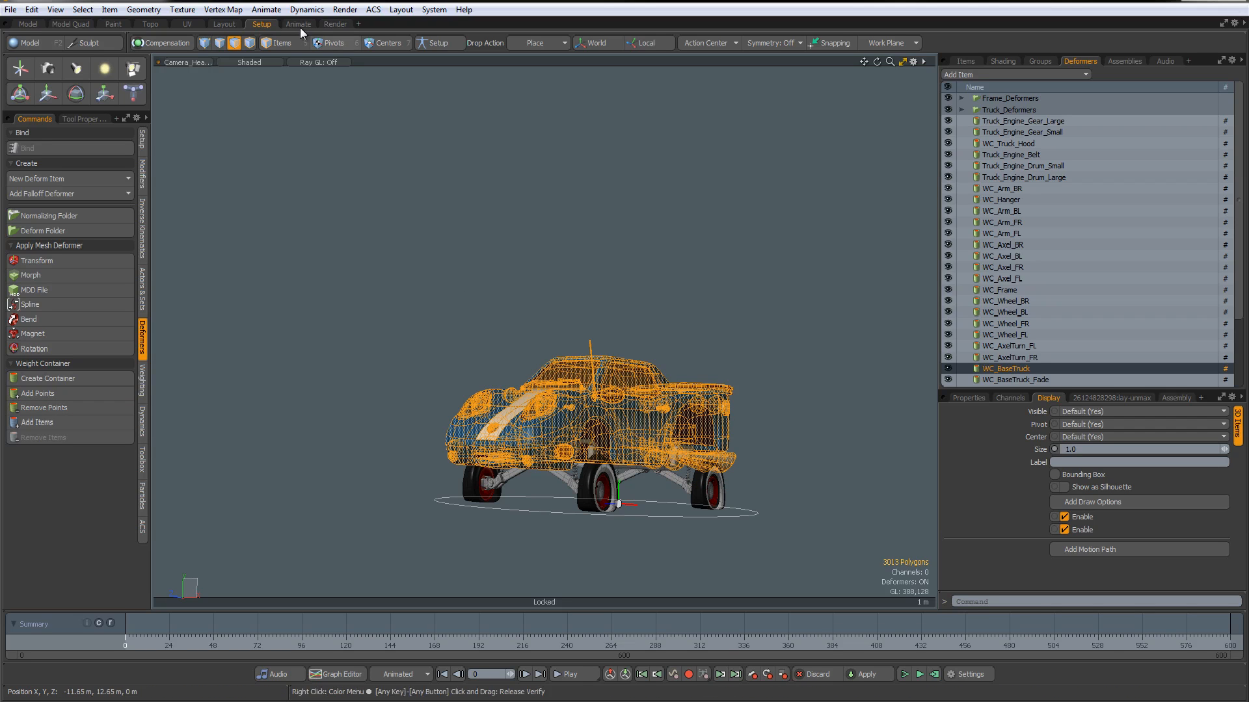
# Return to item selection, deselect everything and scrub the timeline to review the sports car body on the truck rig
pyautogui.click(286, 44)
pyautogui.click(390, 274)
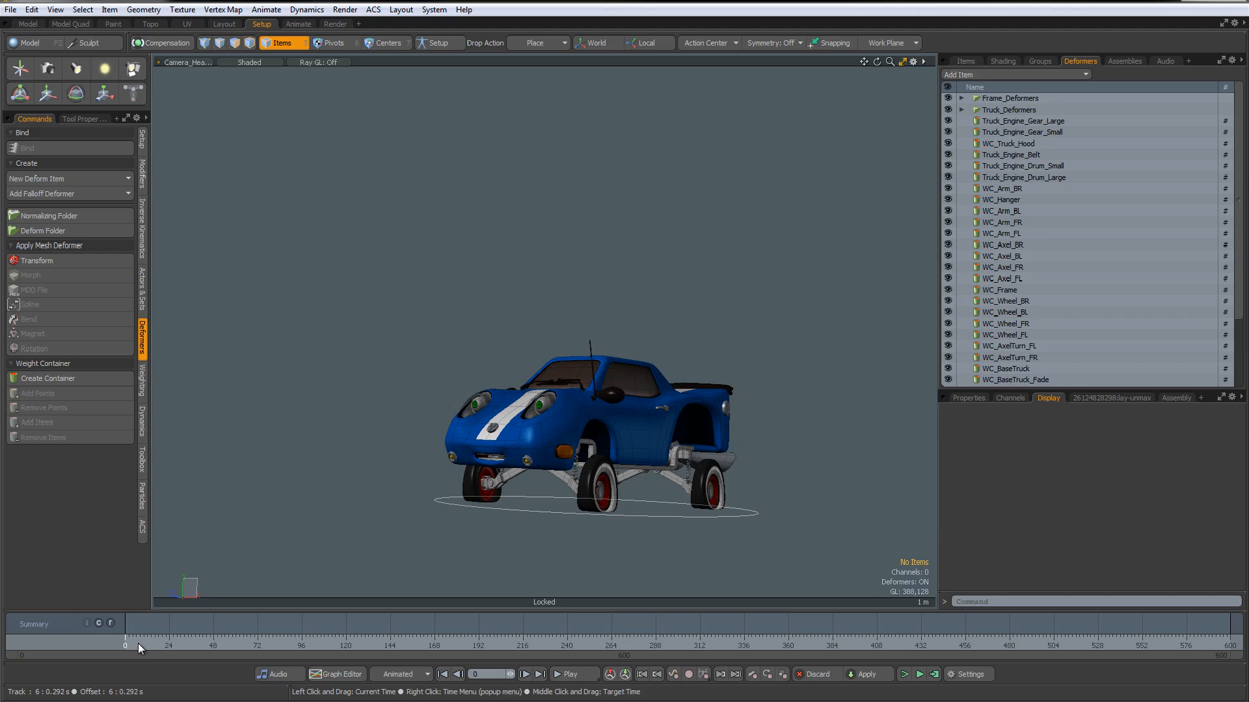
pyautogui.moveTo(138, 644); pyautogui.dragTo(240, 643)
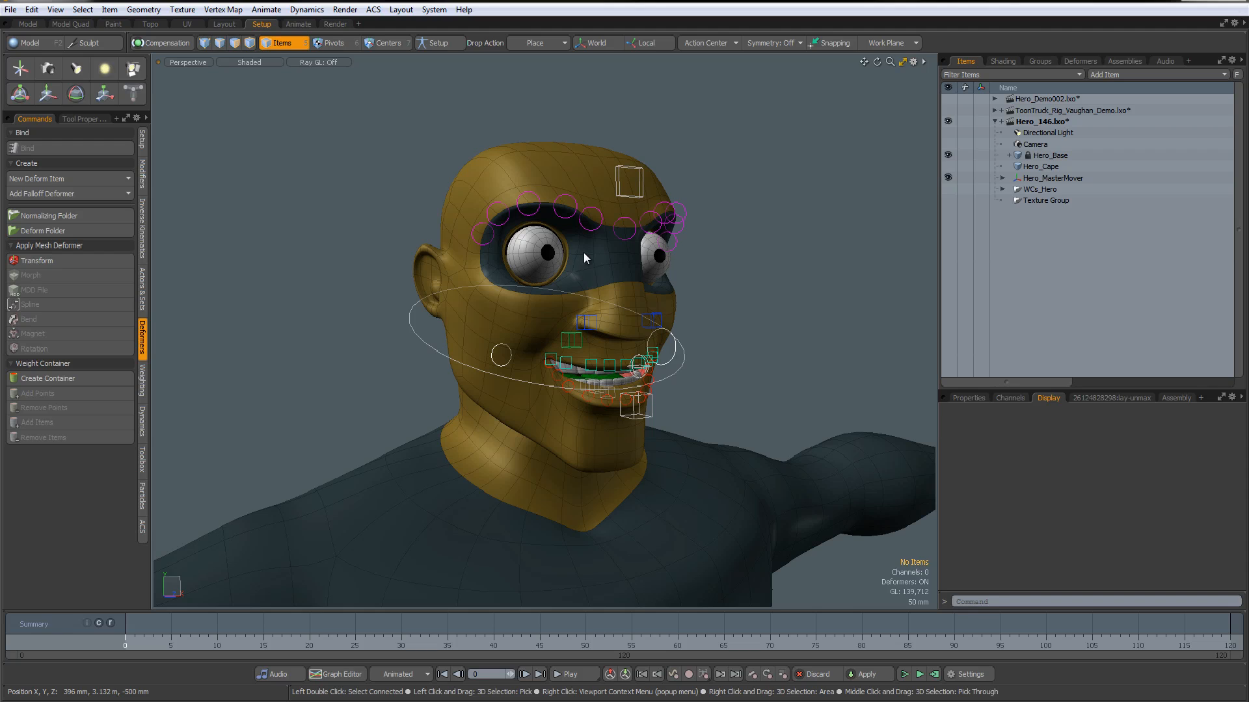
# Move the CNTRL_Hero_Brow_Master control on the hero's forehead slightly upward
pyautogui.click(635, 197)
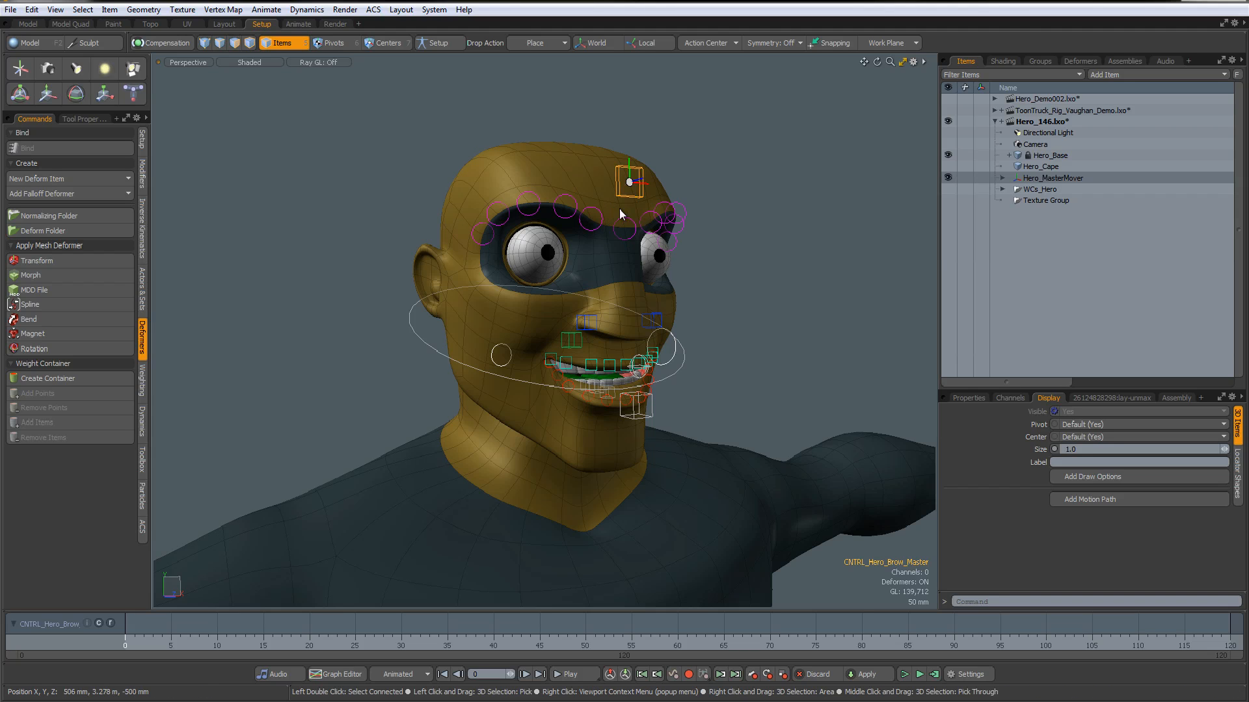
pyautogui.press('w')
pyautogui.moveTo(627, 177)
pyautogui.mouseDown()
pyautogui.moveTo(629, 157)
pyautogui.moveTo(631, 170)
pyautogui.mouseUp()
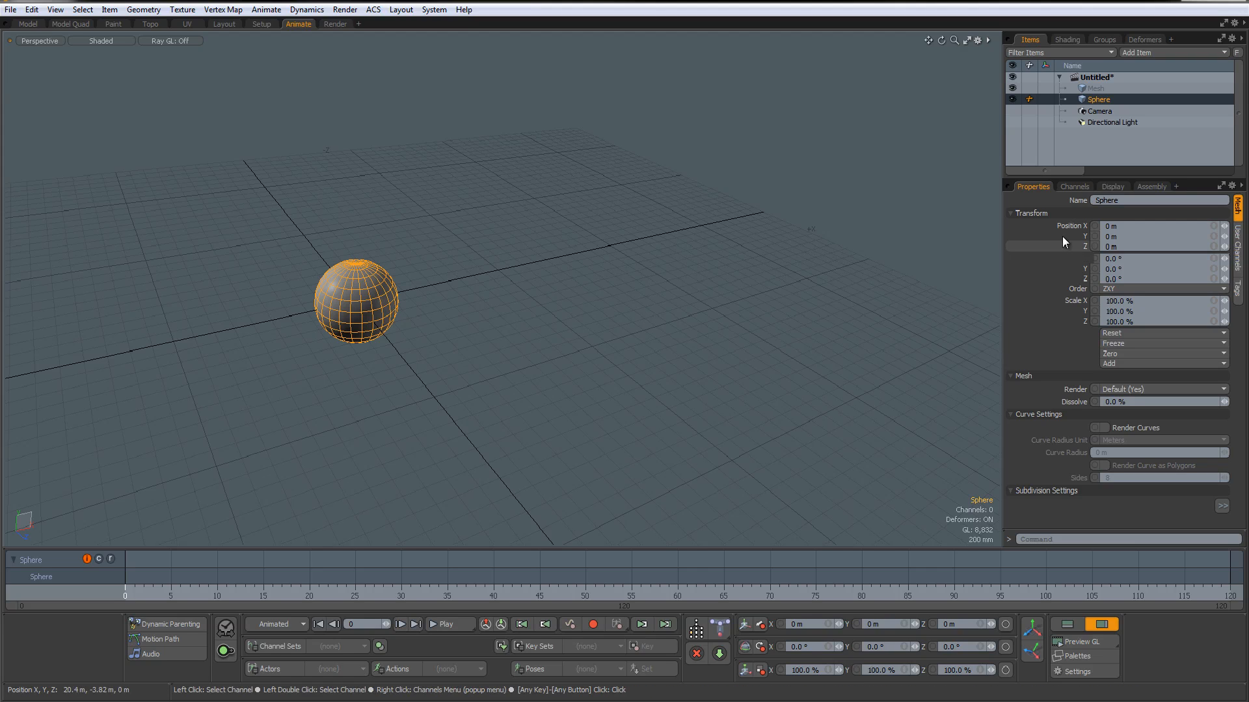
# Key the sphere's Position X at frame 0, then move the sphere about 7.05 m along X at frame 120
pyautogui.click(1095, 226)
pyautogui.click(1230, 595)
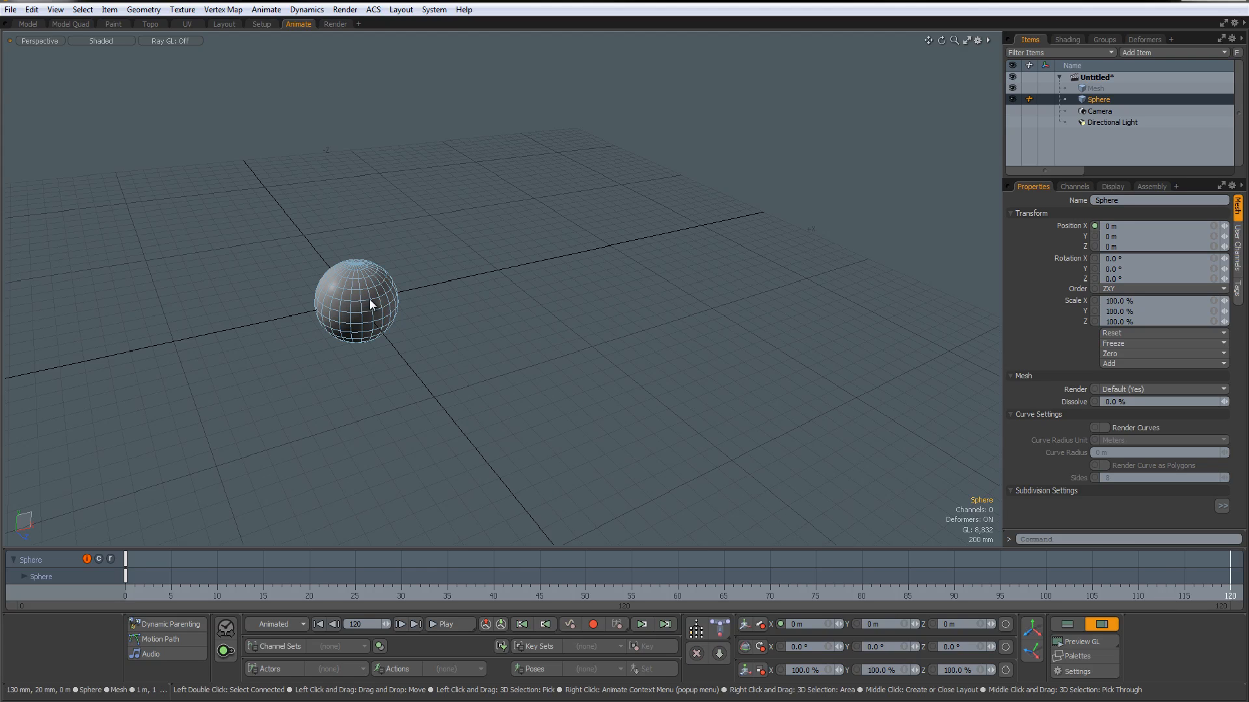
pyautogui.press('w')
pyautogui.moveTo(406, 292); pyautogui.dragTo(822, 225)
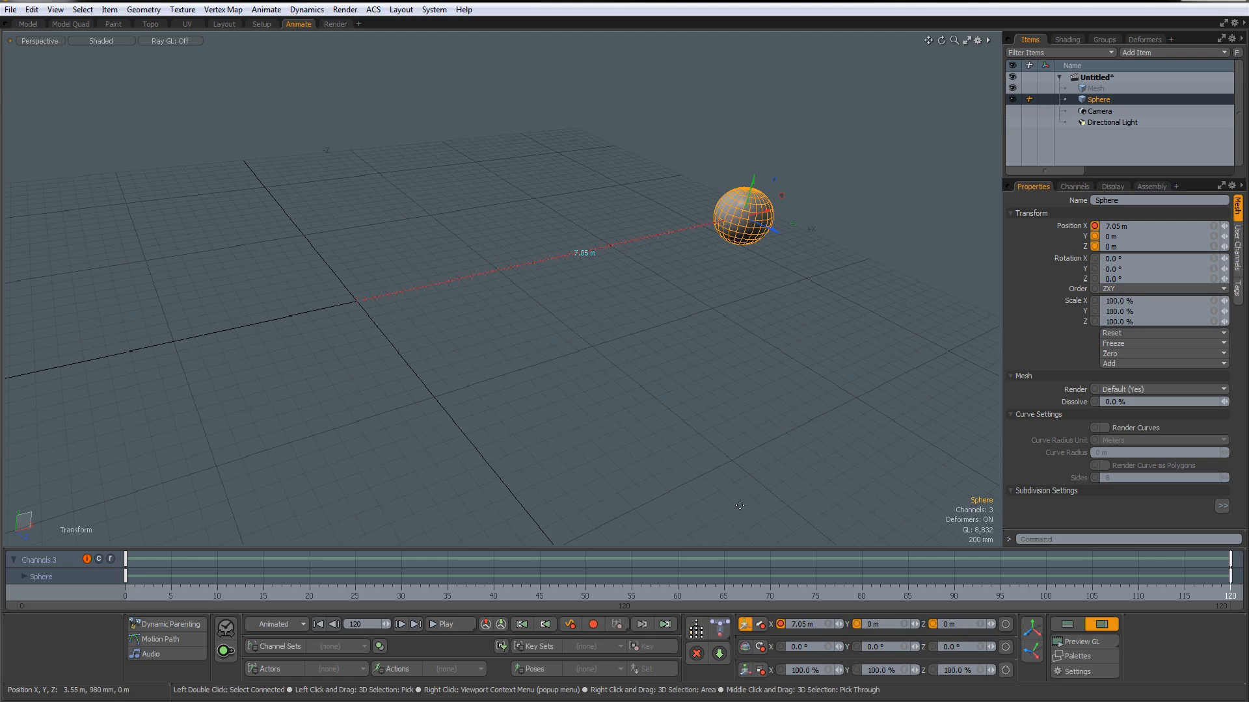
# Key the sphere's Y rotation at frame 0 and set it to 720° at frame 120
pyautogui.click(889, 585)
pyautogui.moveTo(890, 585); pyautogui.dragTo(122, 585)
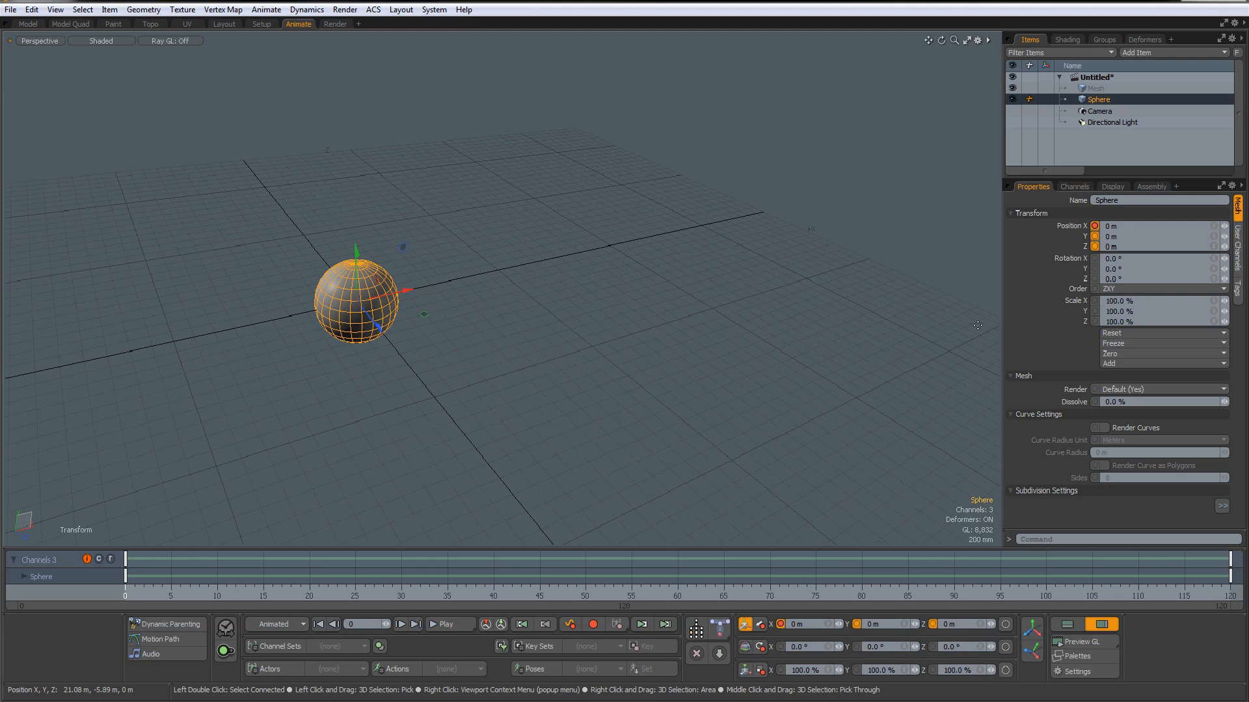
pyautogui.click(1095, 269)
pyautogui.moveTo(1183, 594); pyautogui.dragTo(1230, 595)
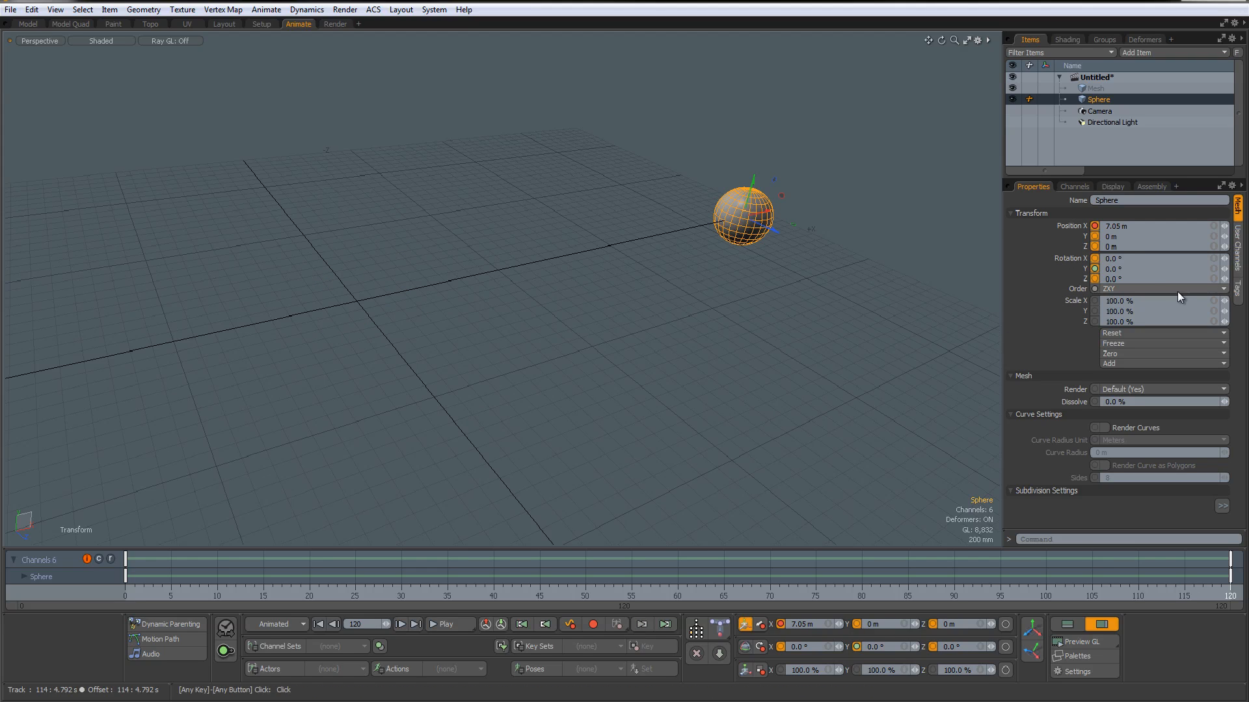
pyautogui.click(1127, 268)
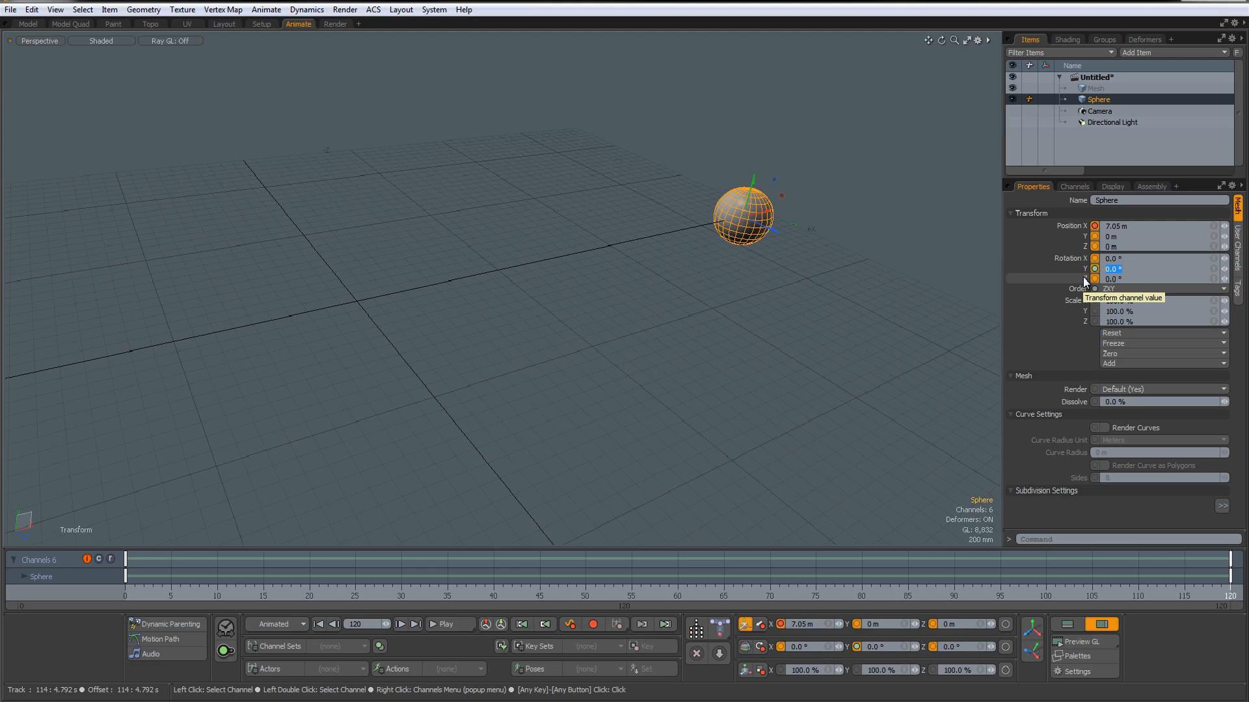
pyautogui.write('720')
pyautogui.press('Return')
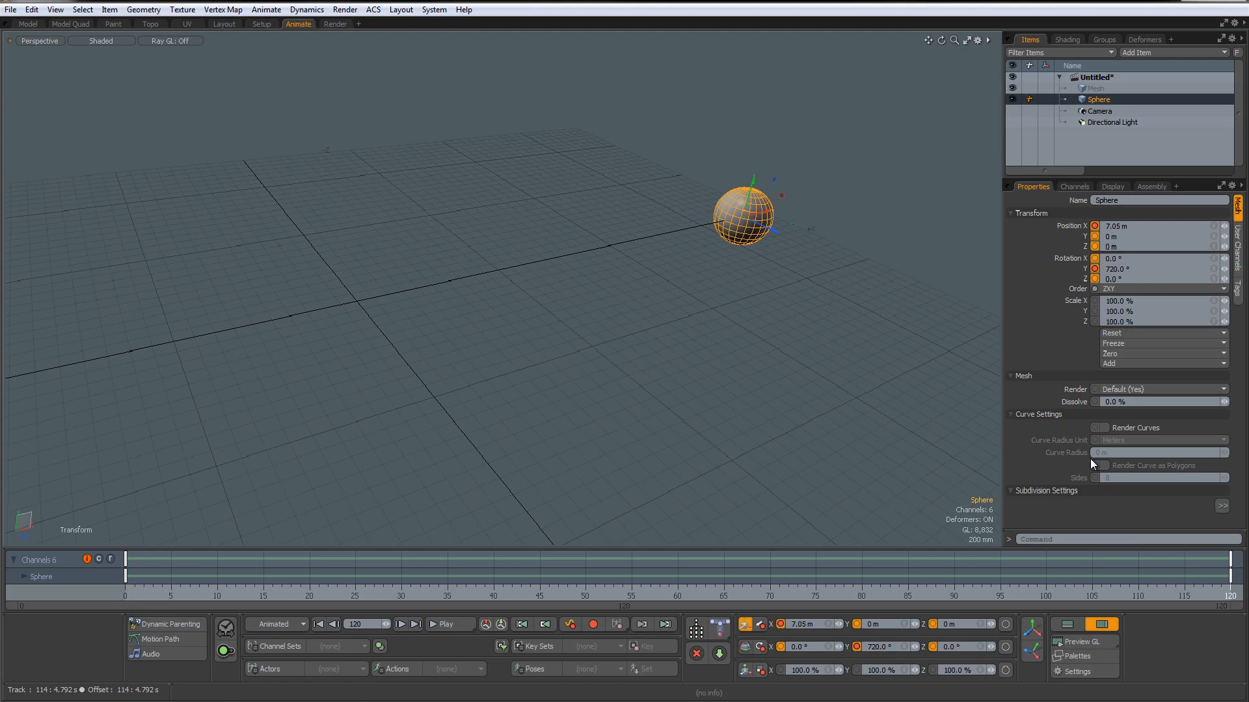
# Return to frame 0, display the sphere's motion path and scrub the start of the animation
pyautogui.moveTo(1149, 595); pyautogui.dragTo(54, 590)
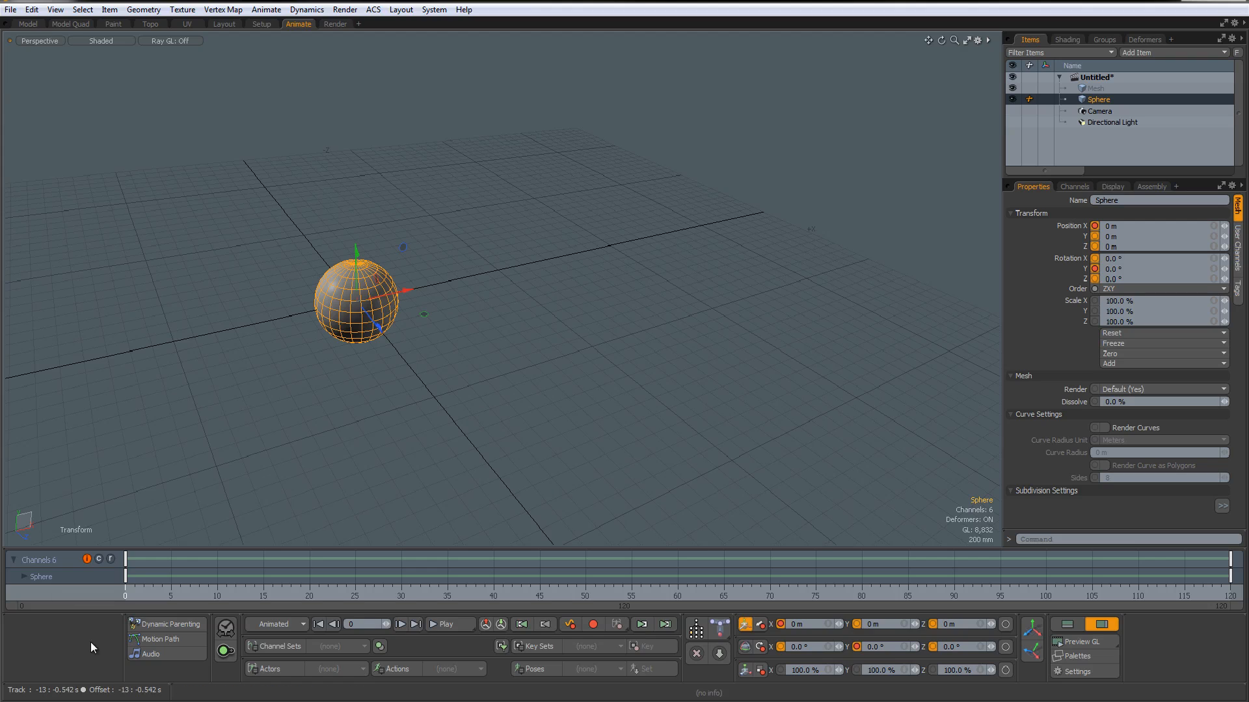
pyautogui.click(161, 640)
pyautogui.click(275, 624)
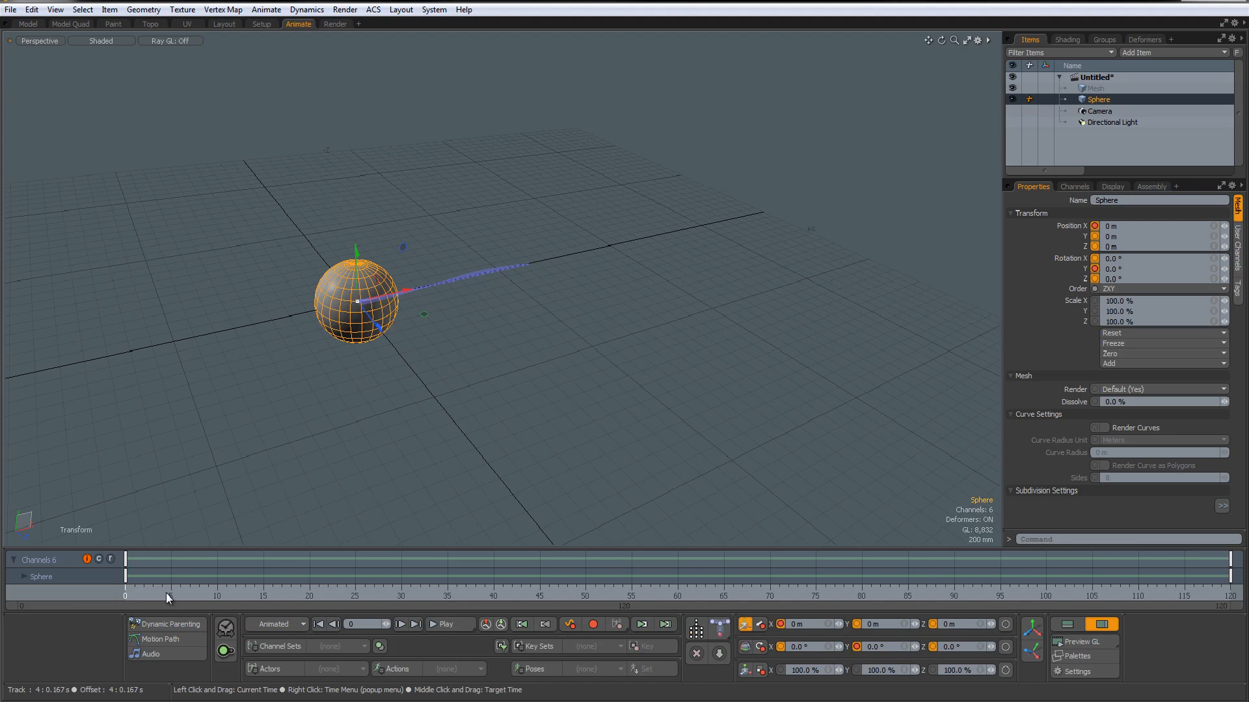
pyautogui.moveTo(126, 588)
pyautogui.mouseDown()
pyautogui.moveTo(1054, 588)
pyautogui.moveTo(124, 588)
pyautogui.mouseUp()
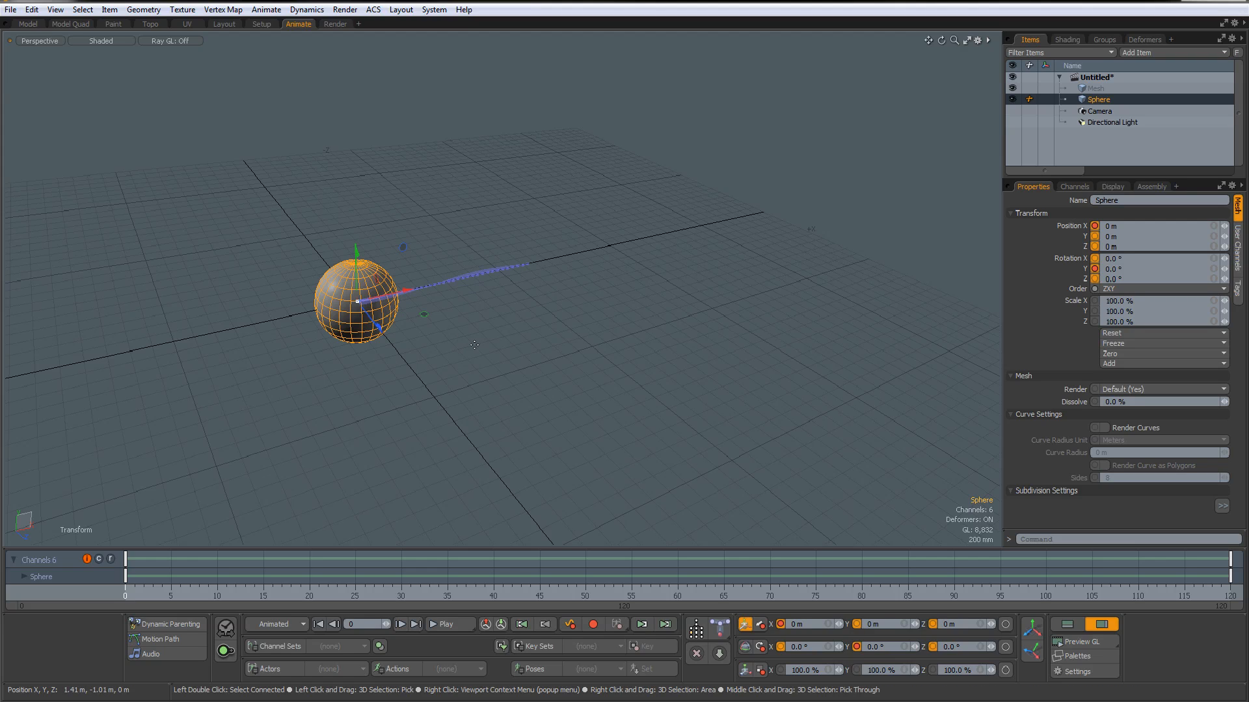
# Move the sphere's Rotation transform above Position in its channel order and scrub the resulting motion
pyautogui.click(1074, 187)
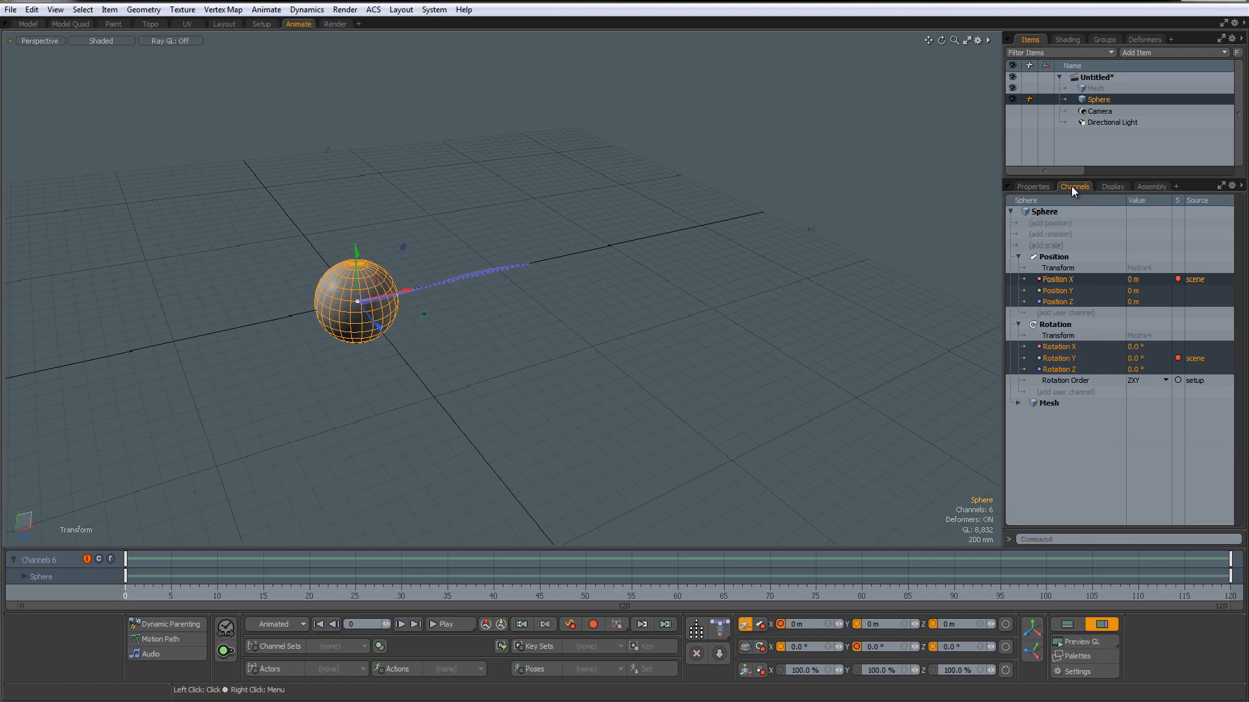
pyautogui.click(1056, 324)
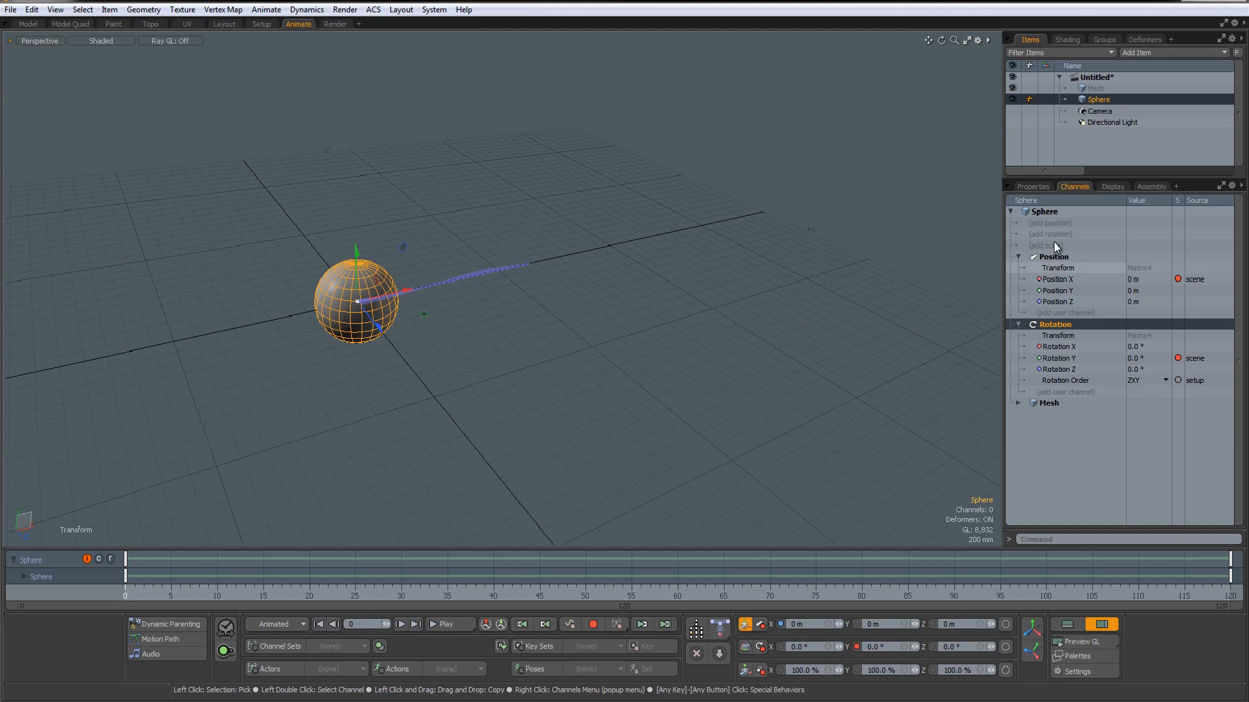
pyautogui.rightClick(1060, 326)
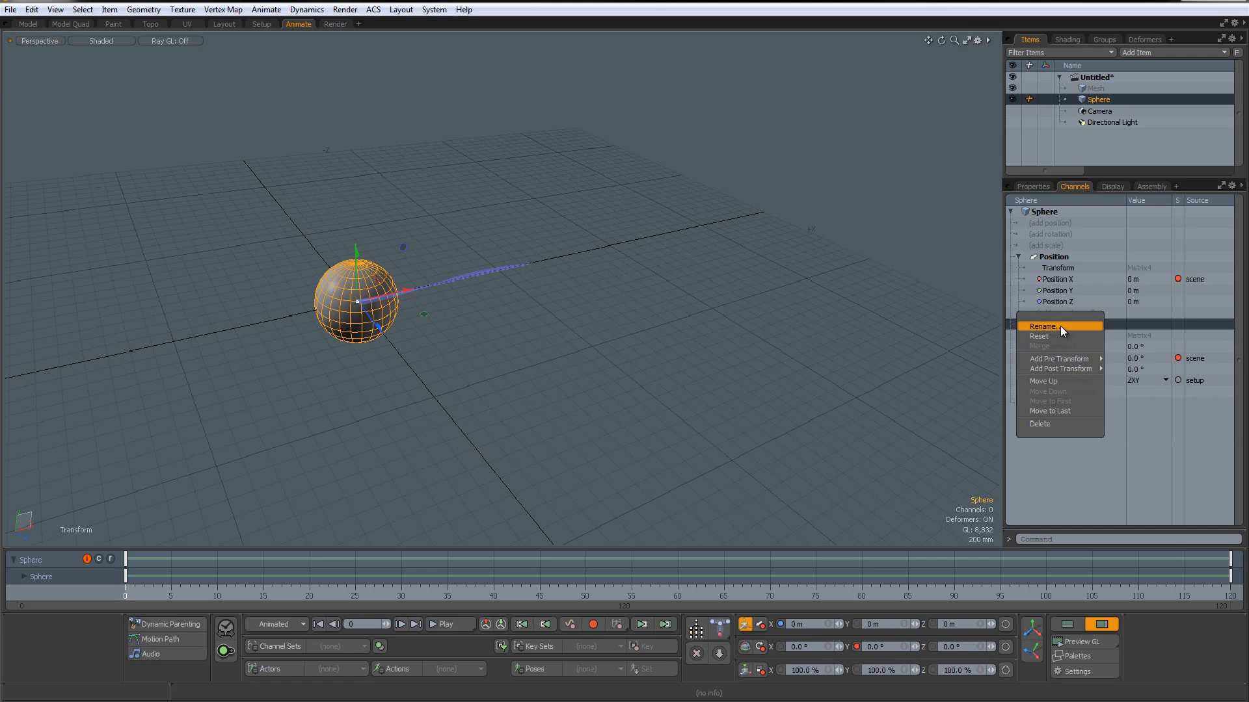
pyautogui.click(1067, 381)
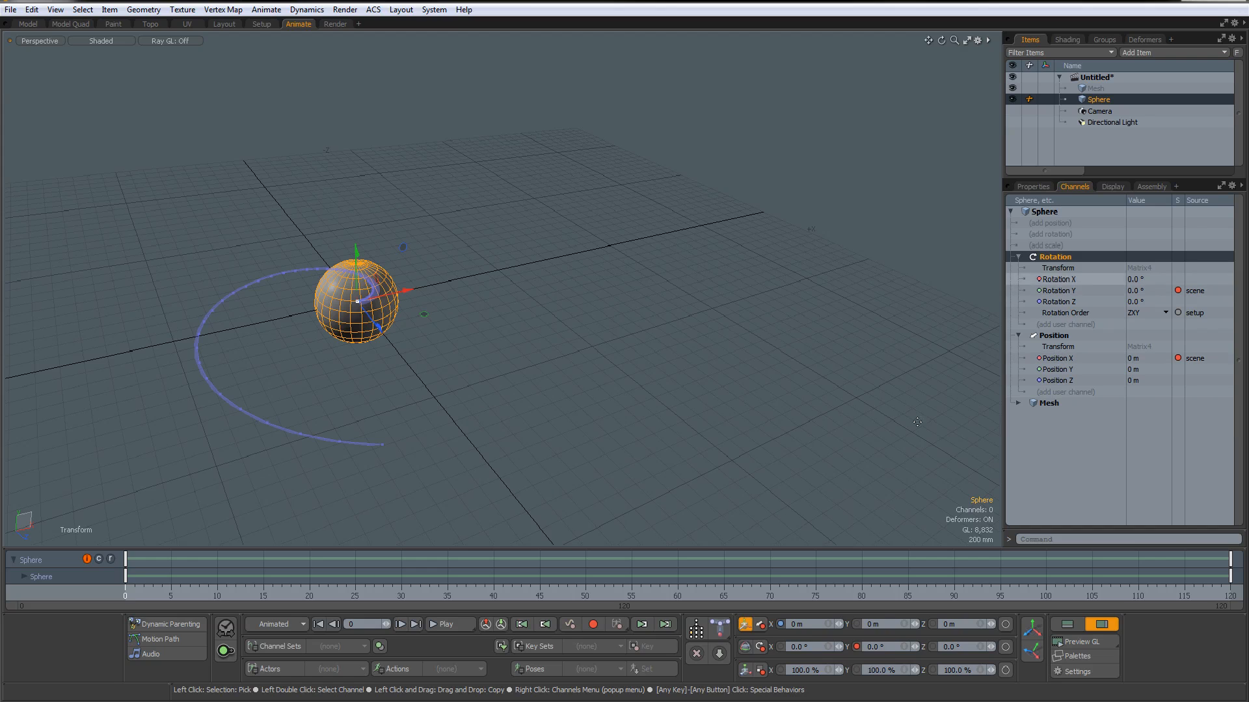
pyautogui.moveTo(137, 595)
pyautogui.mouseDown()
pyautogui.moveTo(1184, 594)
pyautogui.moveTo(125, 594)
pyautogui.mouseUp()
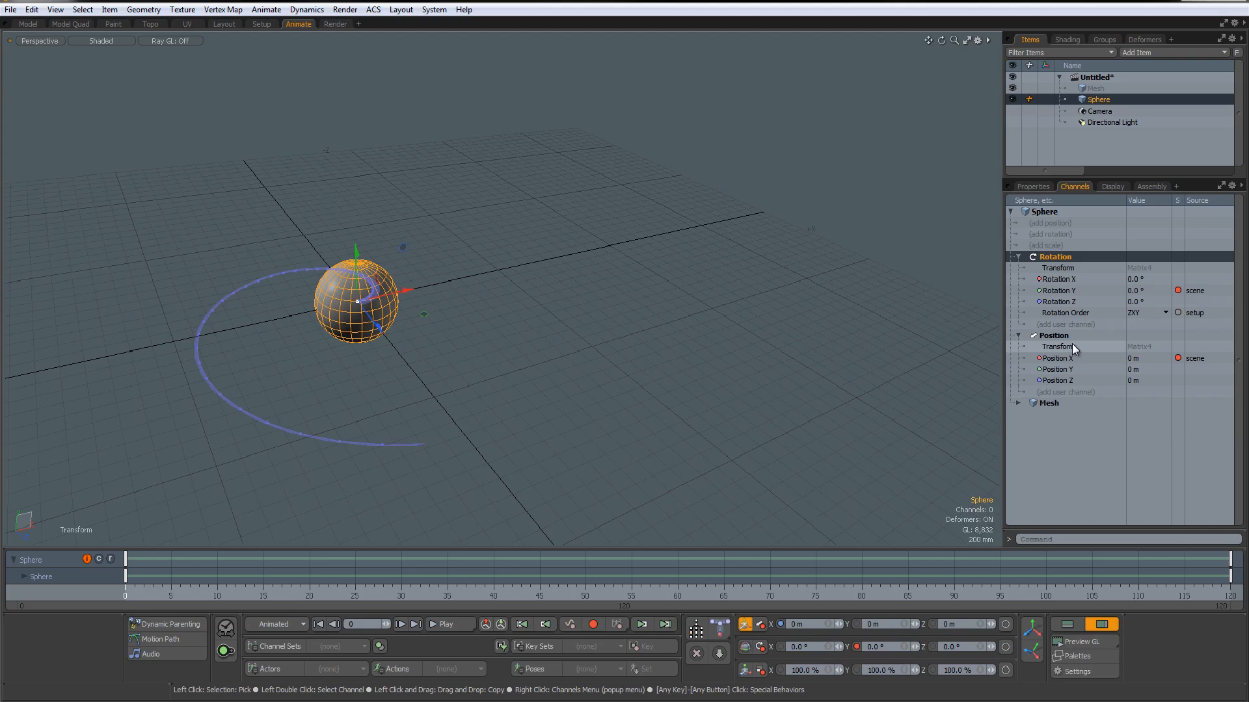
# Add a second position transform to the sphere and show its Position Y channel in the Graph Editor
pyautogui.click(1050, 223)
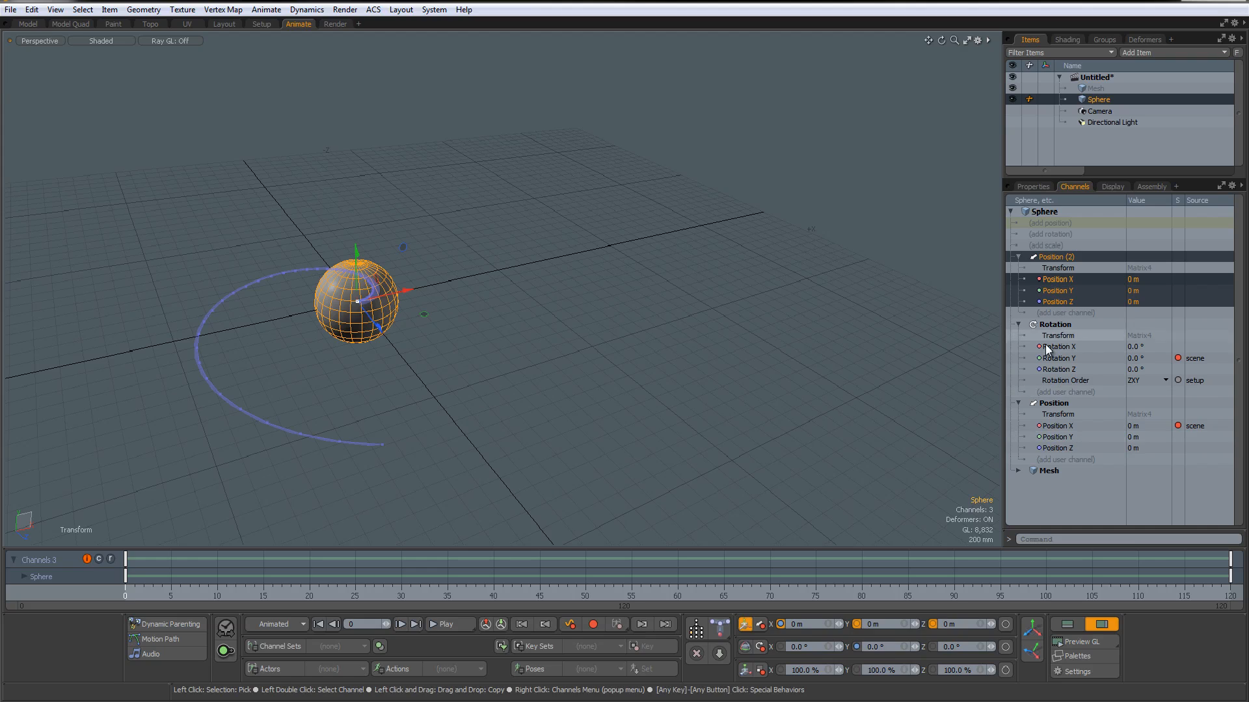
pyautogui.click(1064, 293)
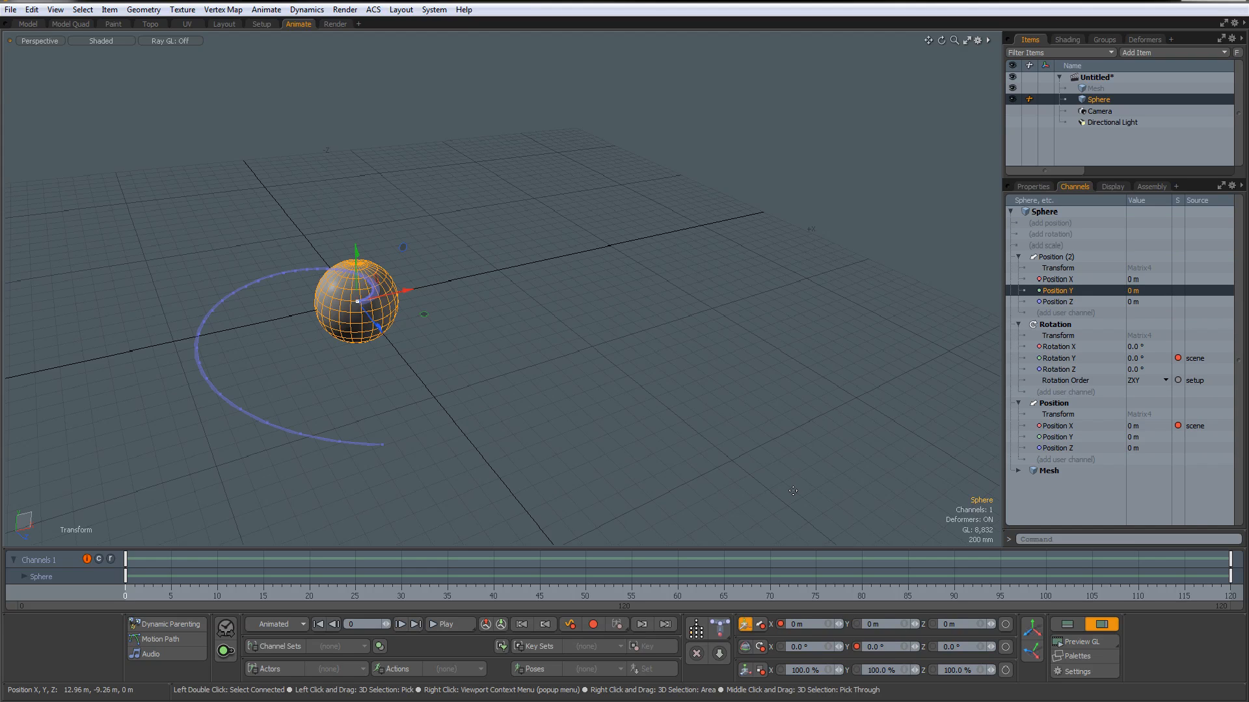
pyautogui.click(1066, 624)
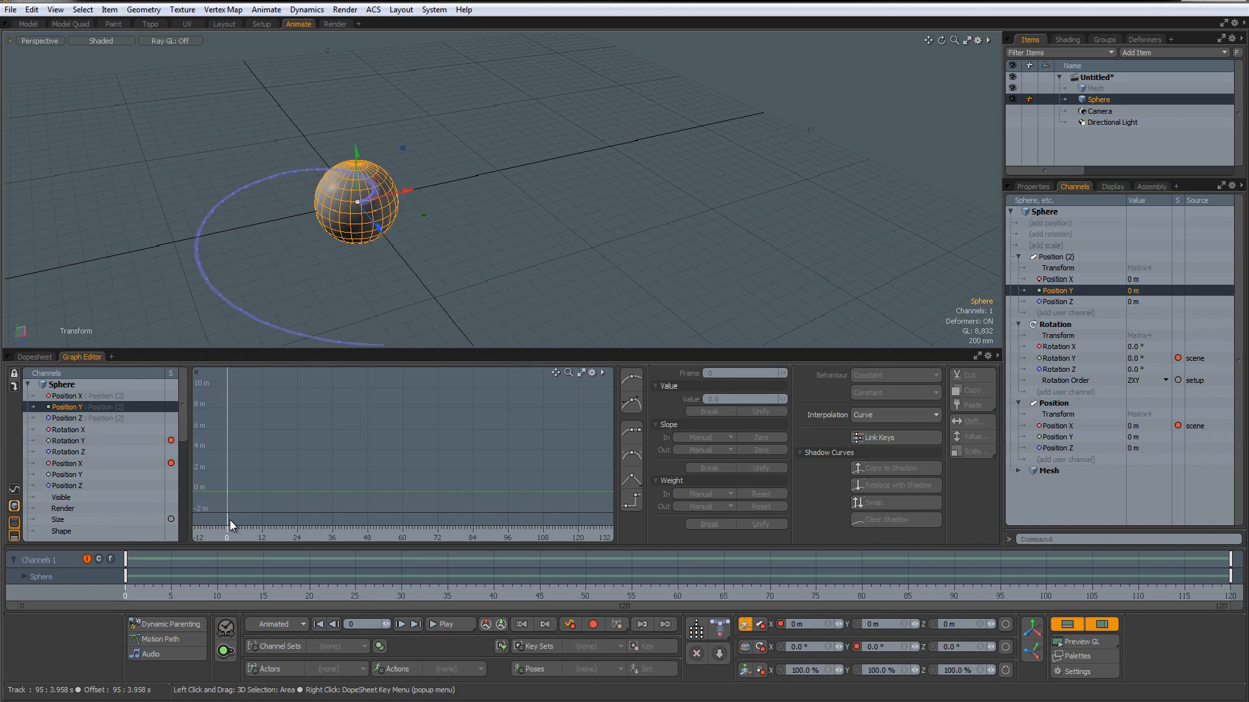
# Key the second transform's Position Y at 0 m on frame 0, then advance the time to about frame 5
pyautogui.middleClick(227, 495)
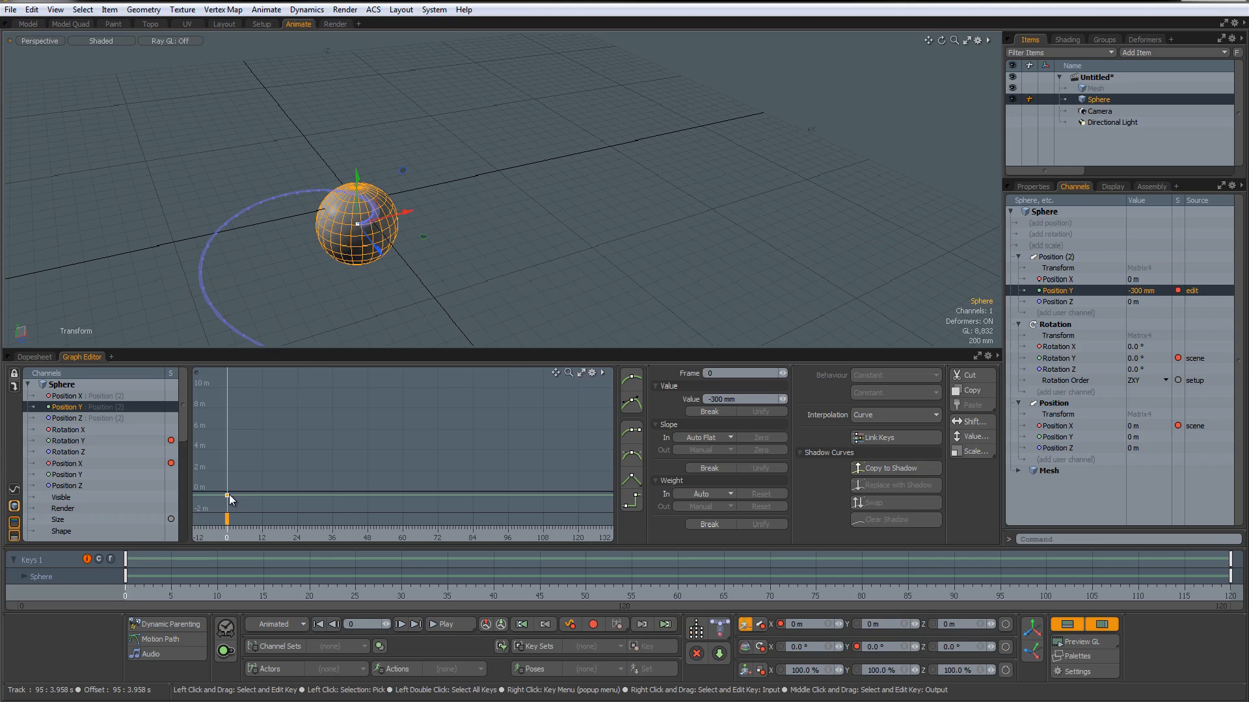
pyautogui.moveTo(226, 494); pyautogui.dragTo(227, 490)
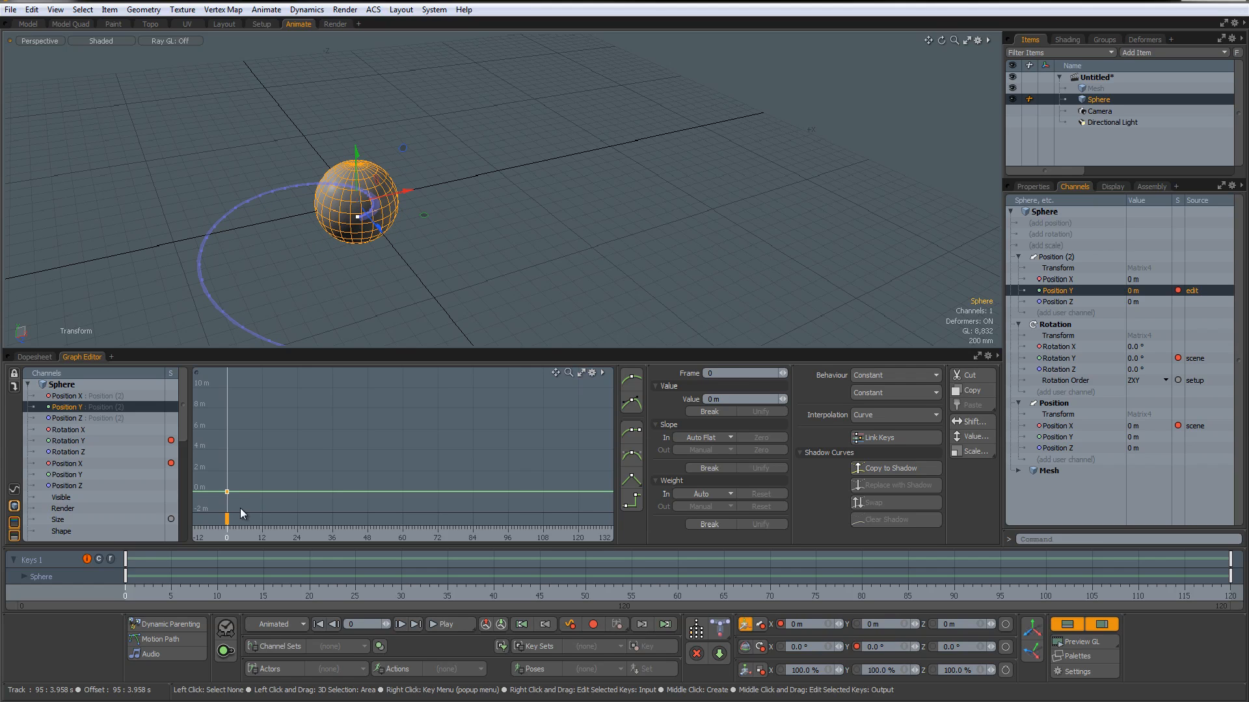
pyautogui.moveTo(232, 521); pyautogui.dragTo(241, 533)
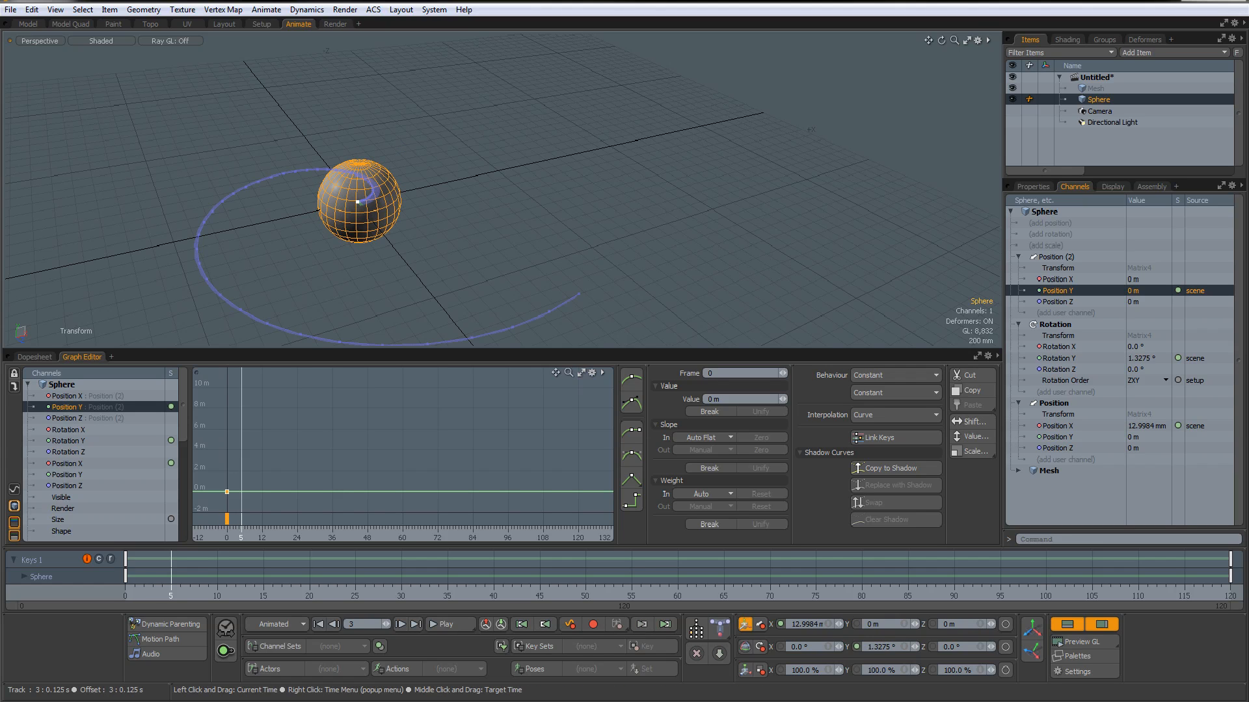
# Key the second transform's Position Y at 700 mm on frame 5 and 100 mm on frame 10, and set its end behaviour to Repeat
pyautogui.middleClick(241, 486)
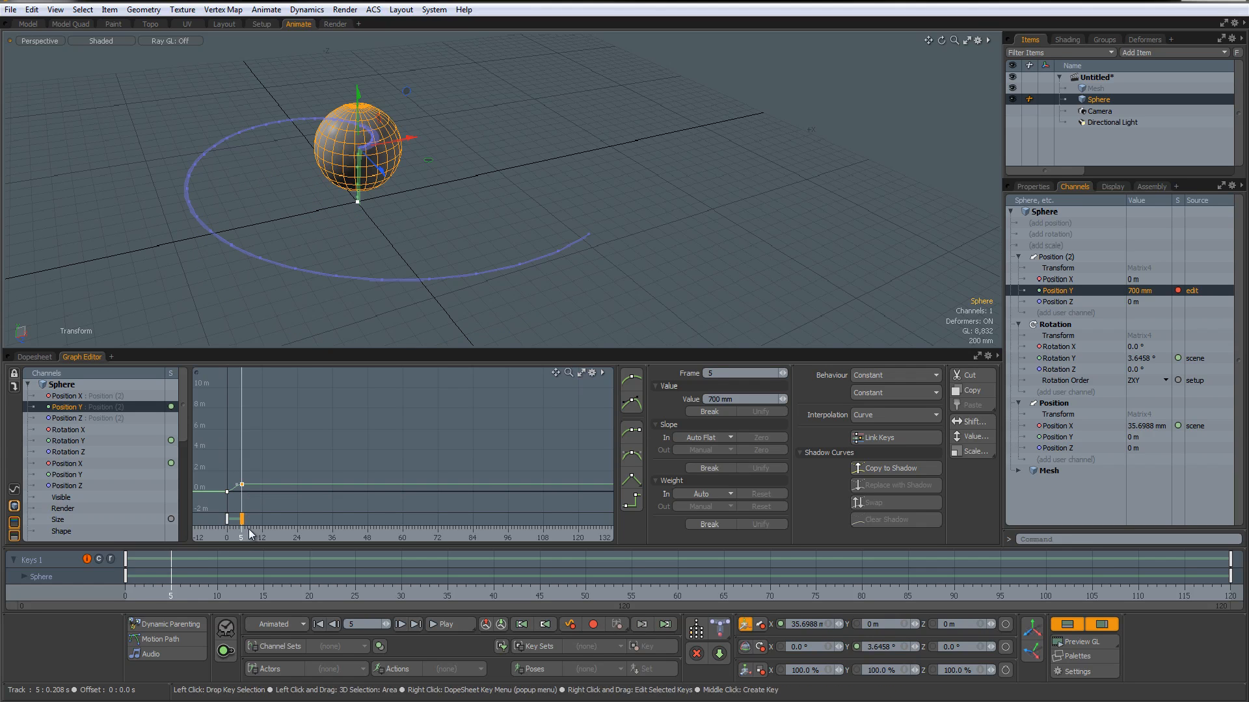
pyautogui.moveTo(241, 534); pyautogui.dragTo(256, 534)
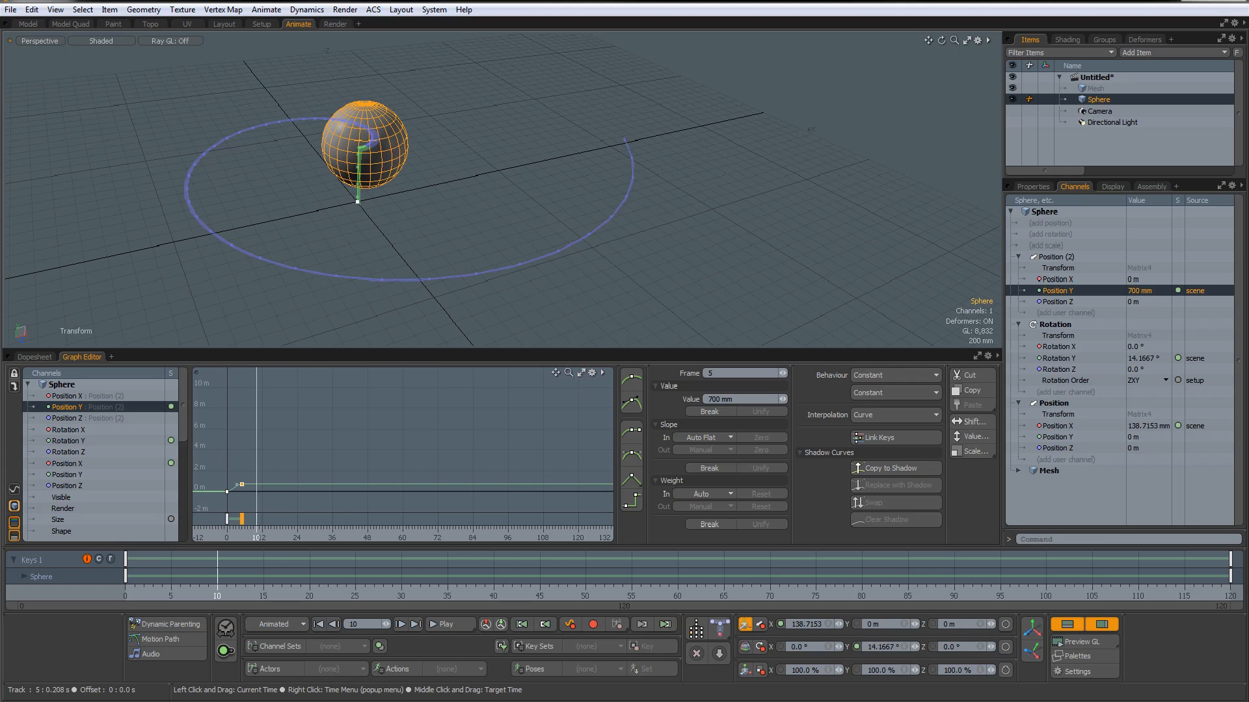
pyautogui.middleClick(256, 491)
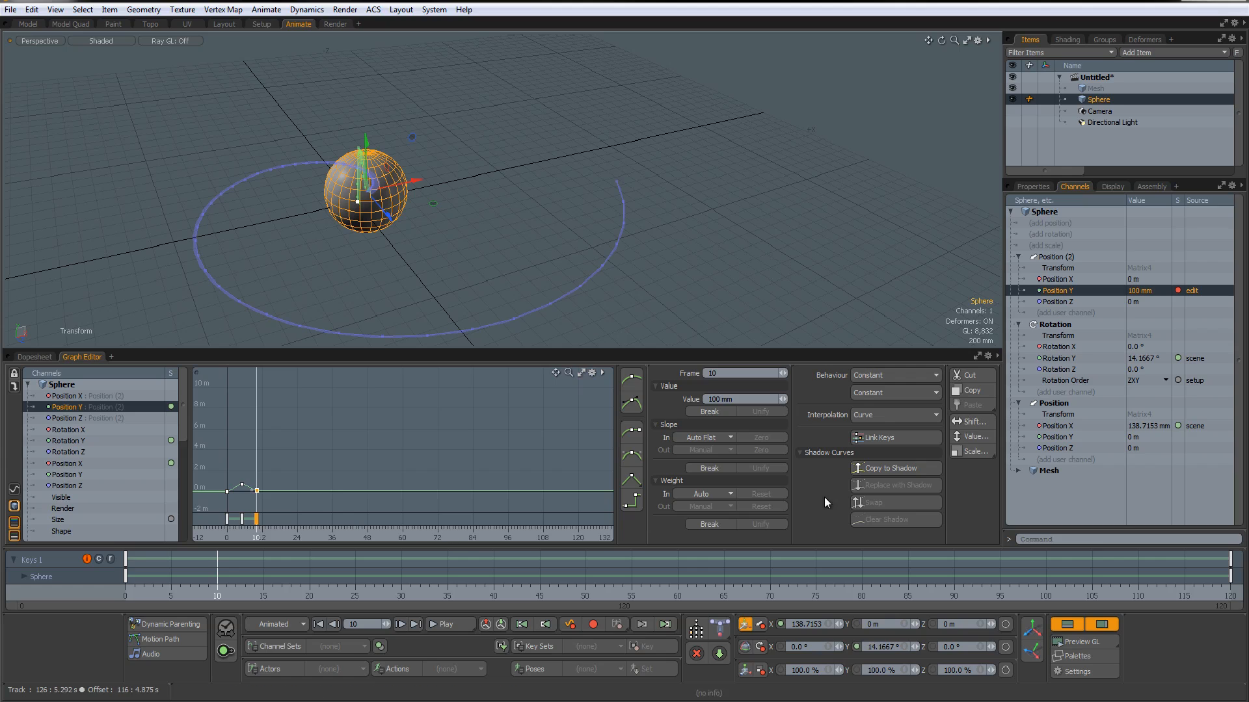
pyautogui.click(873, 392)
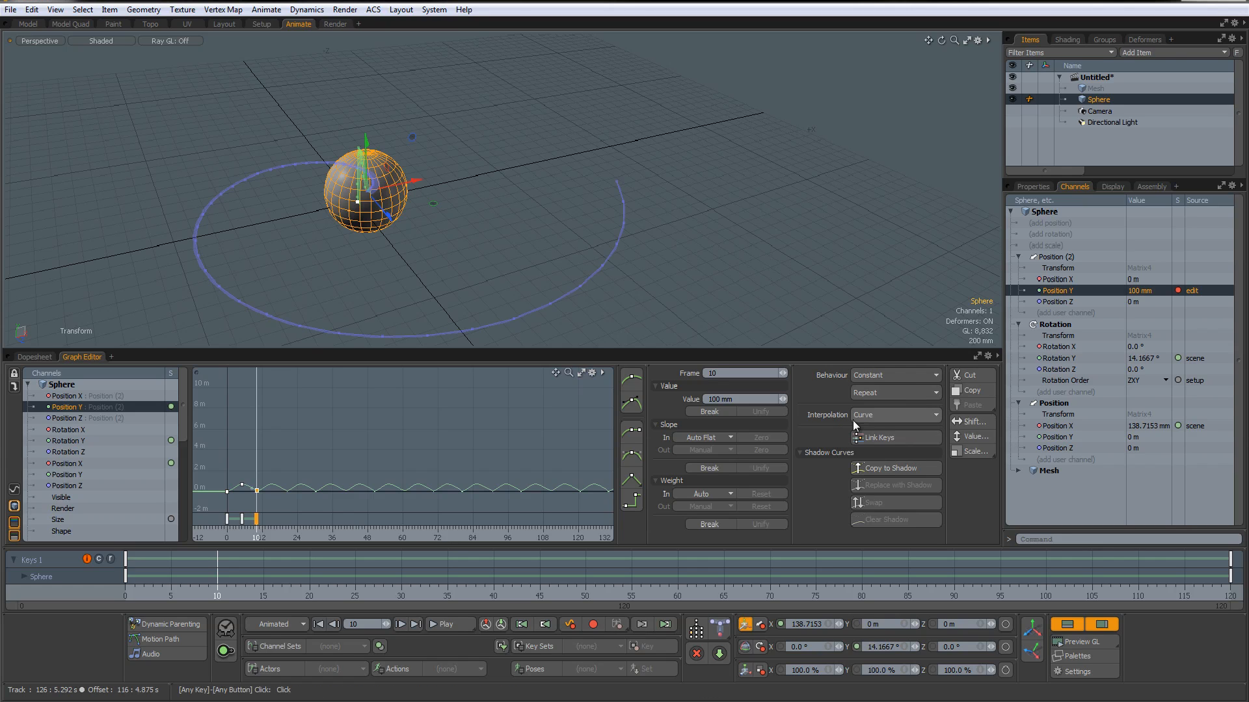
pyautogui.click(873, 424)
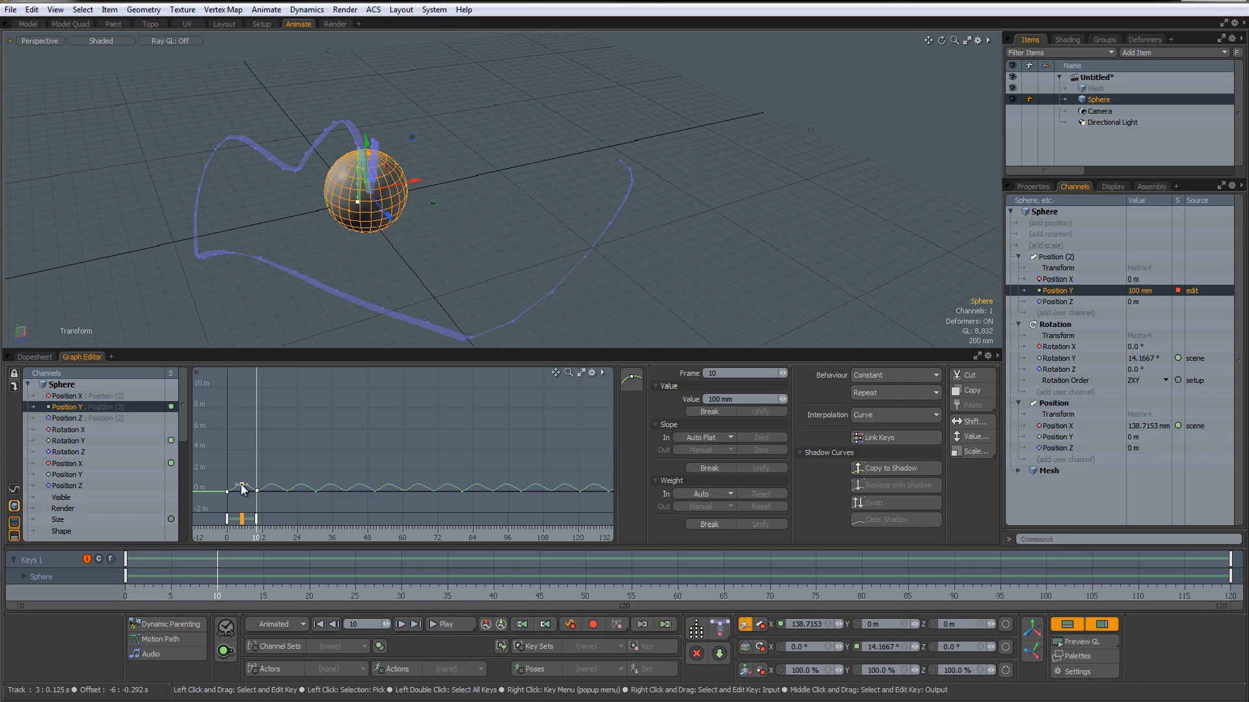
# Tighten the bounce curve by moving its last two keys to about frames 3 and 5, and play the animation without the Graph Editor
pyautogui.moveTo(239, 486)
pyautogui.mouseDown()
pyautogui.moveTo(257, 491)
pyautogui.moveTo(242, 492)
pyautogui.mouseUp()
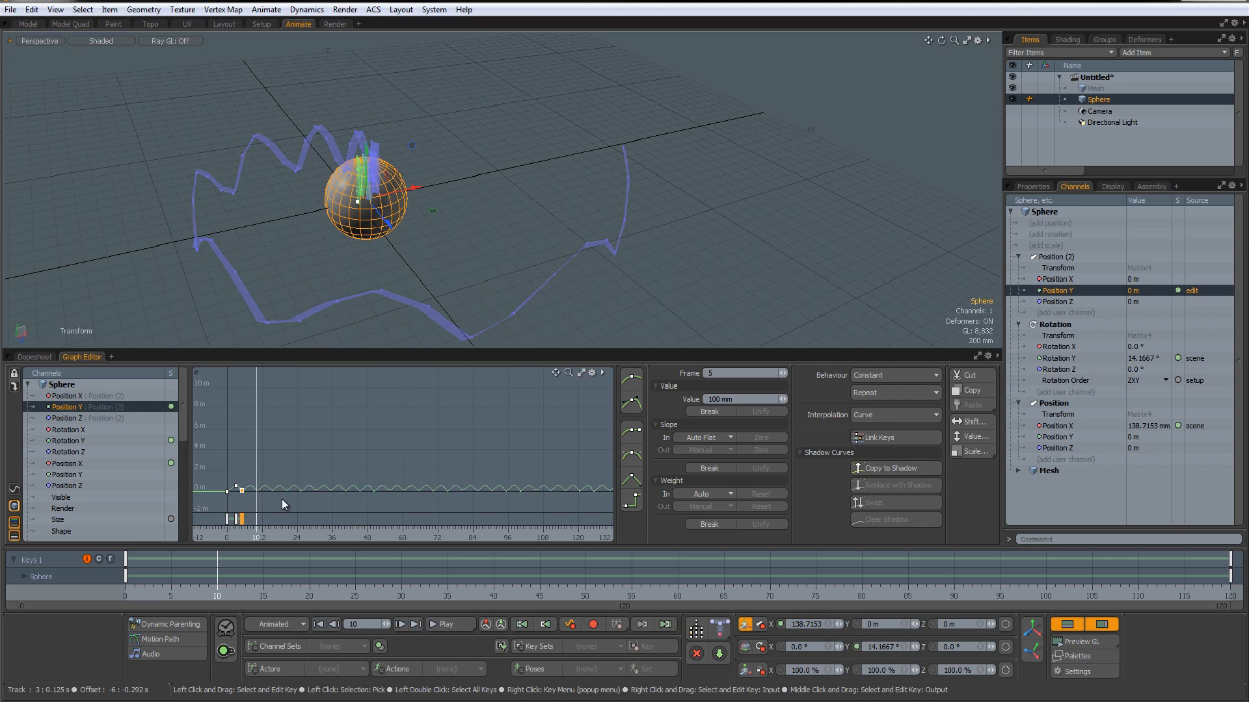
pyautogui.click(1068, 626)
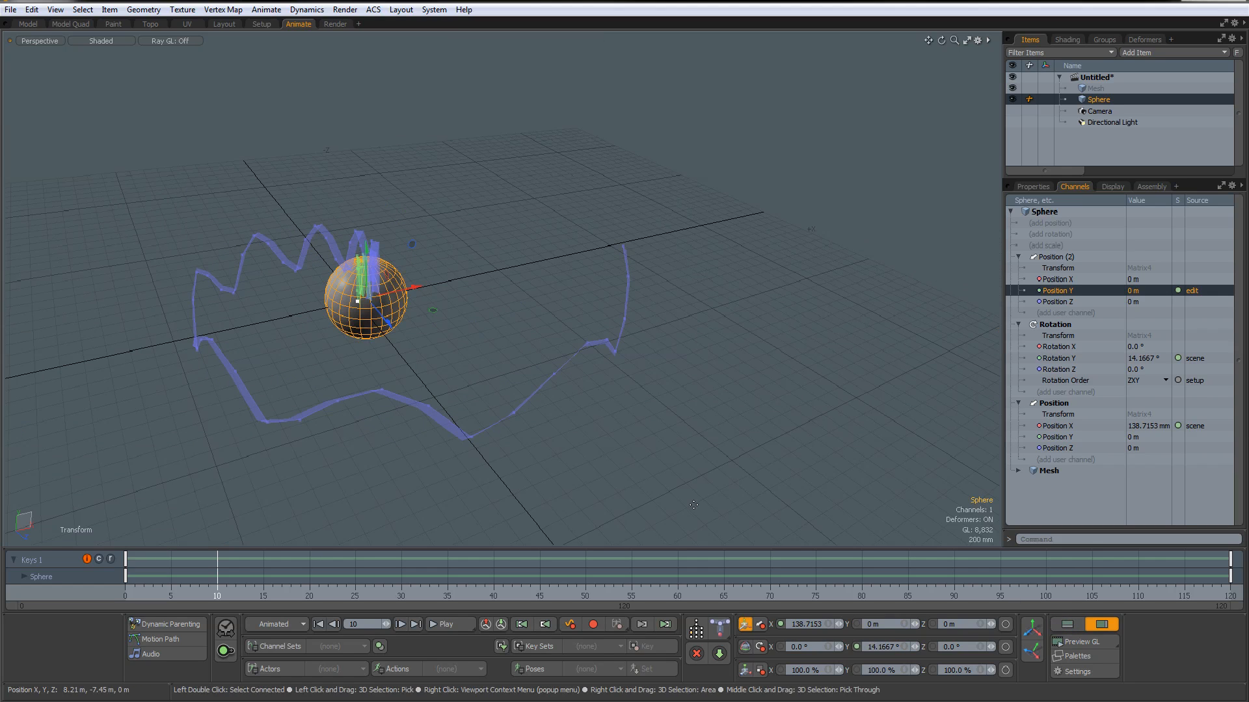
pyautogui.click(449, 623)
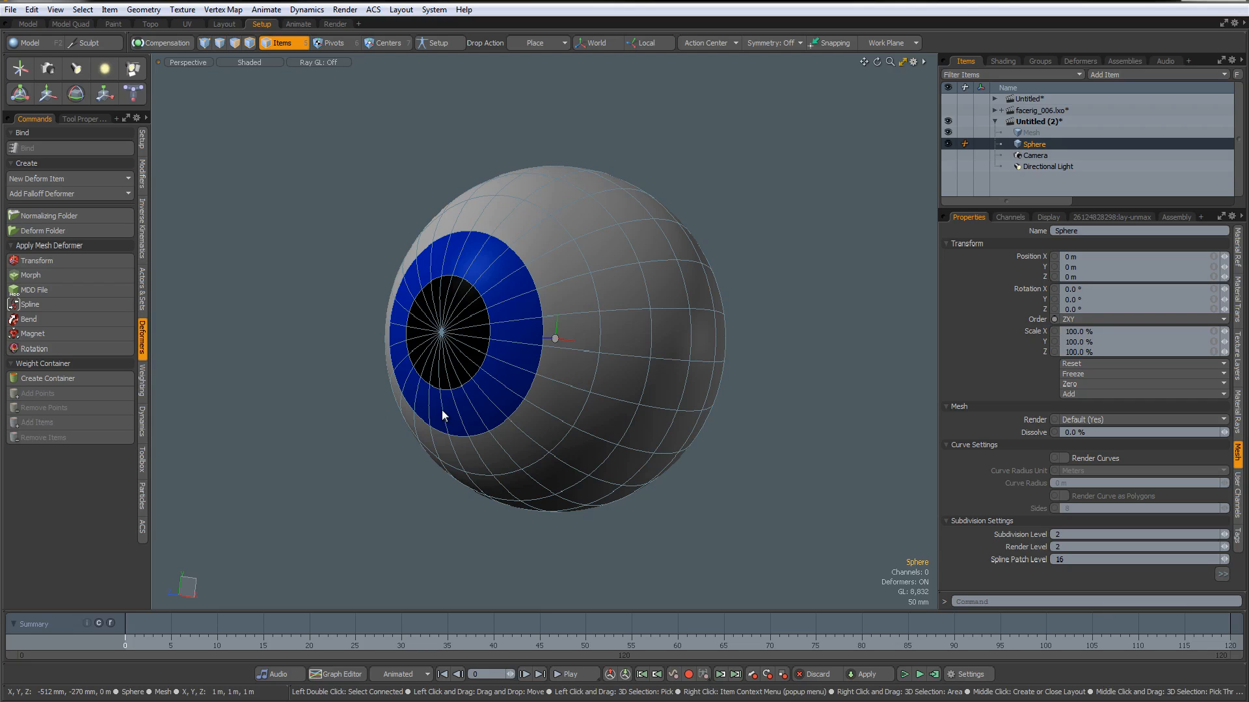
# Add a second Scale transform to the eyeball sphere and haul its Scale Y to 140.5% and Scale Z to 43%
pyautogui.click(1012, 218)
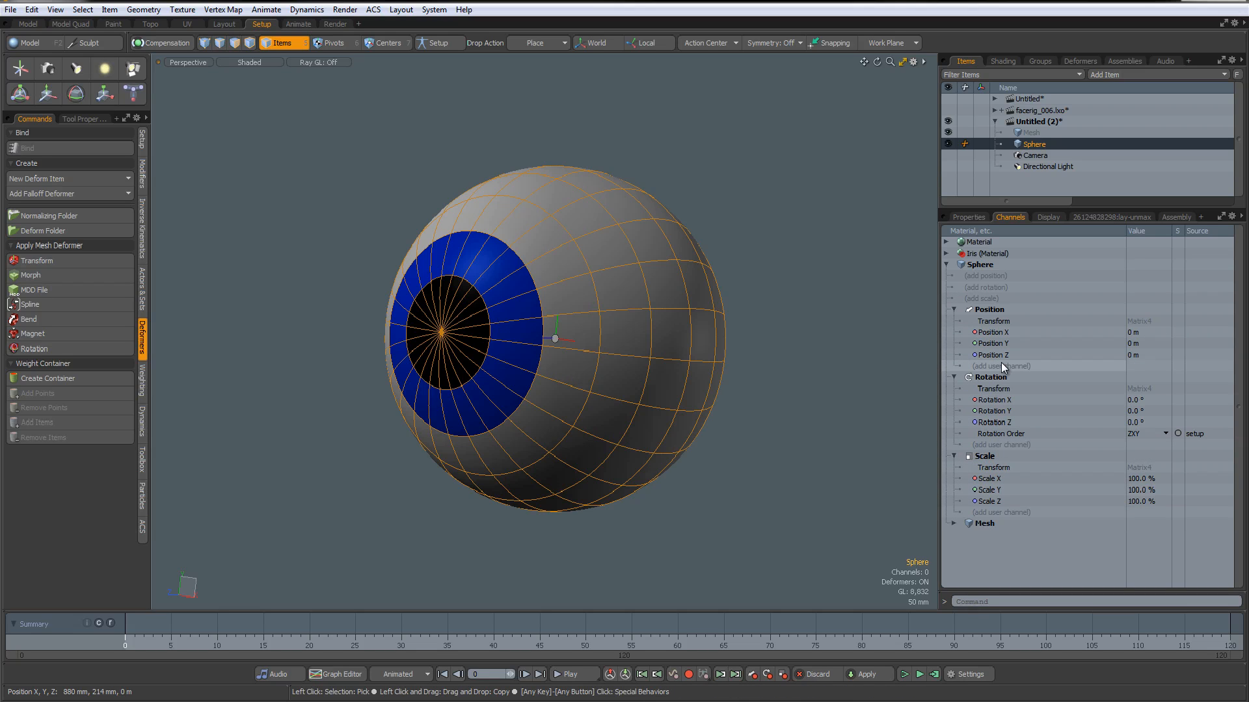
pyautogui.click(999, 299)
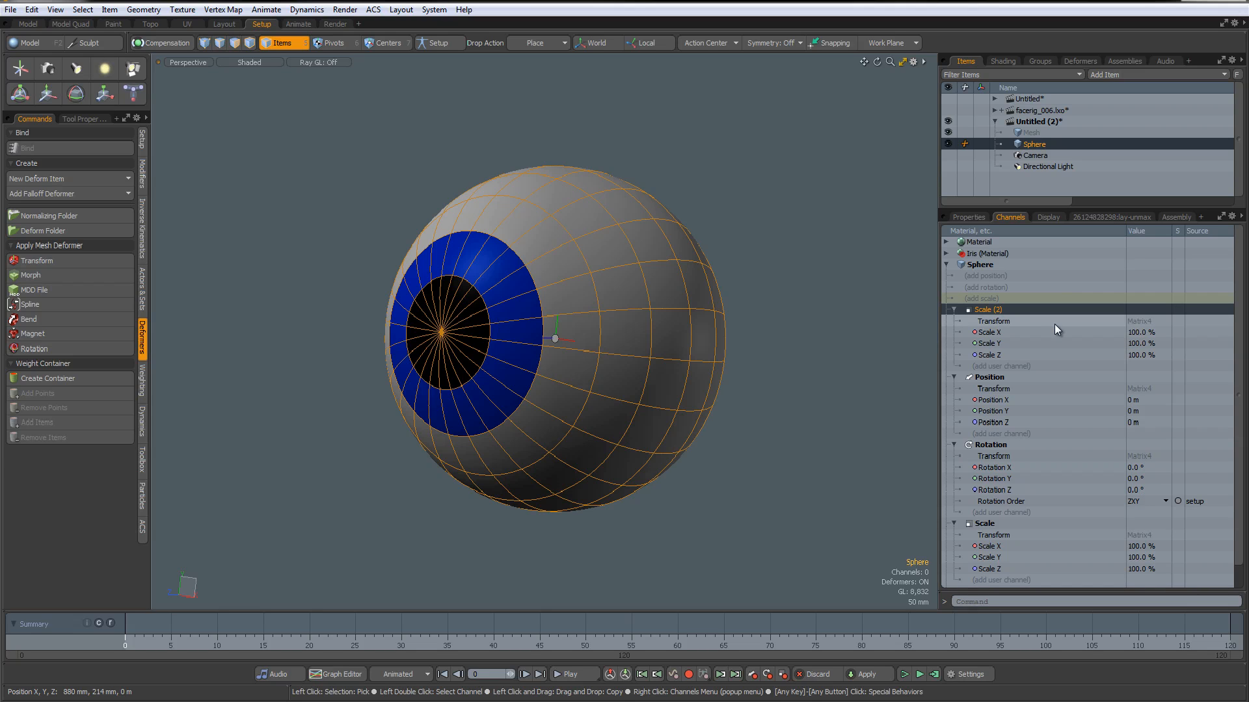
pyautogui.click(999, 333)
pyautogui.keyDown('shift'); pyautogui.click(996, 355); pyautogui.keyUp('shift')
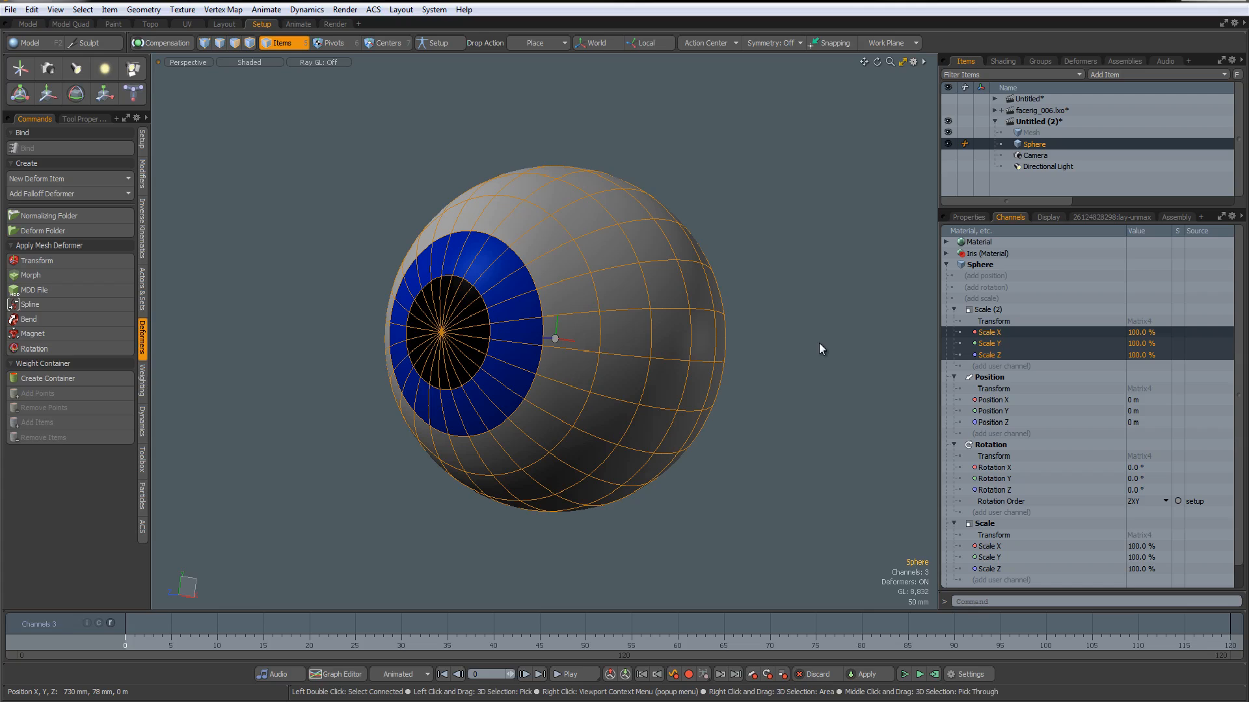
pyautogui.press('c')
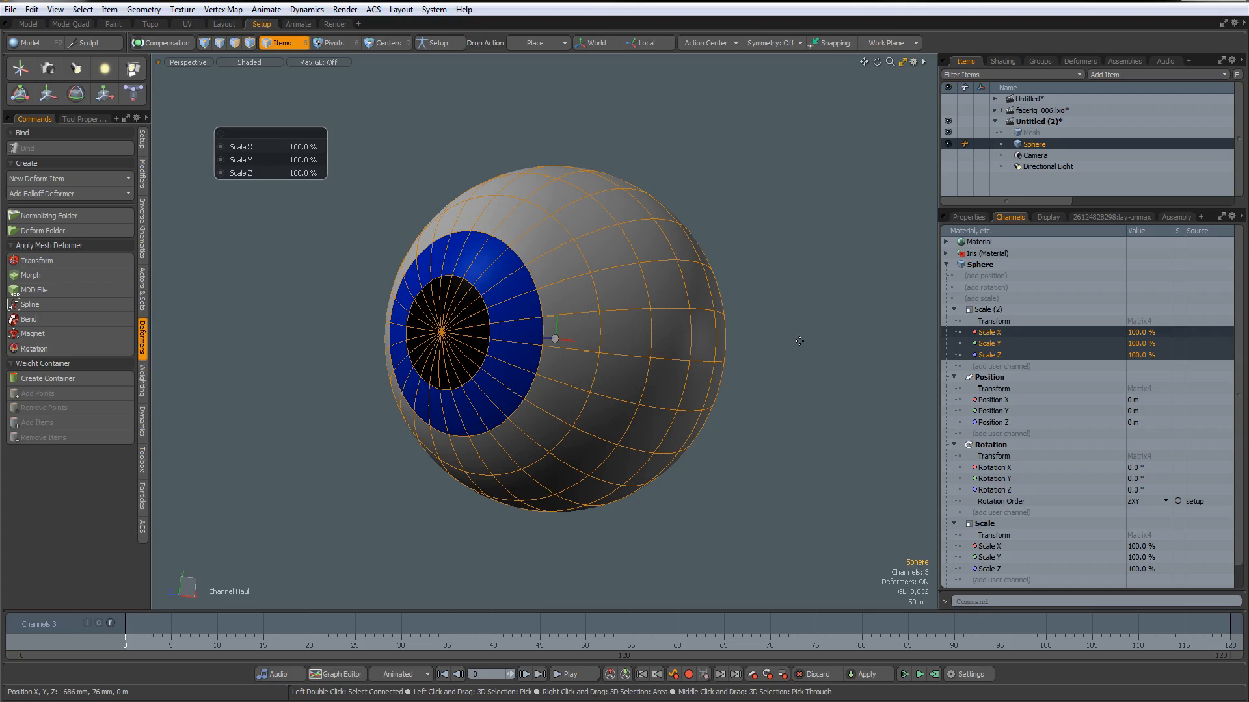
pyautogui.click(307, 160)
pyautogui.click(308, 161)
pyautogui.click(234, 162)
pyautogui.moveTo(240, 160); pyautogui.dragTo(203, 174)
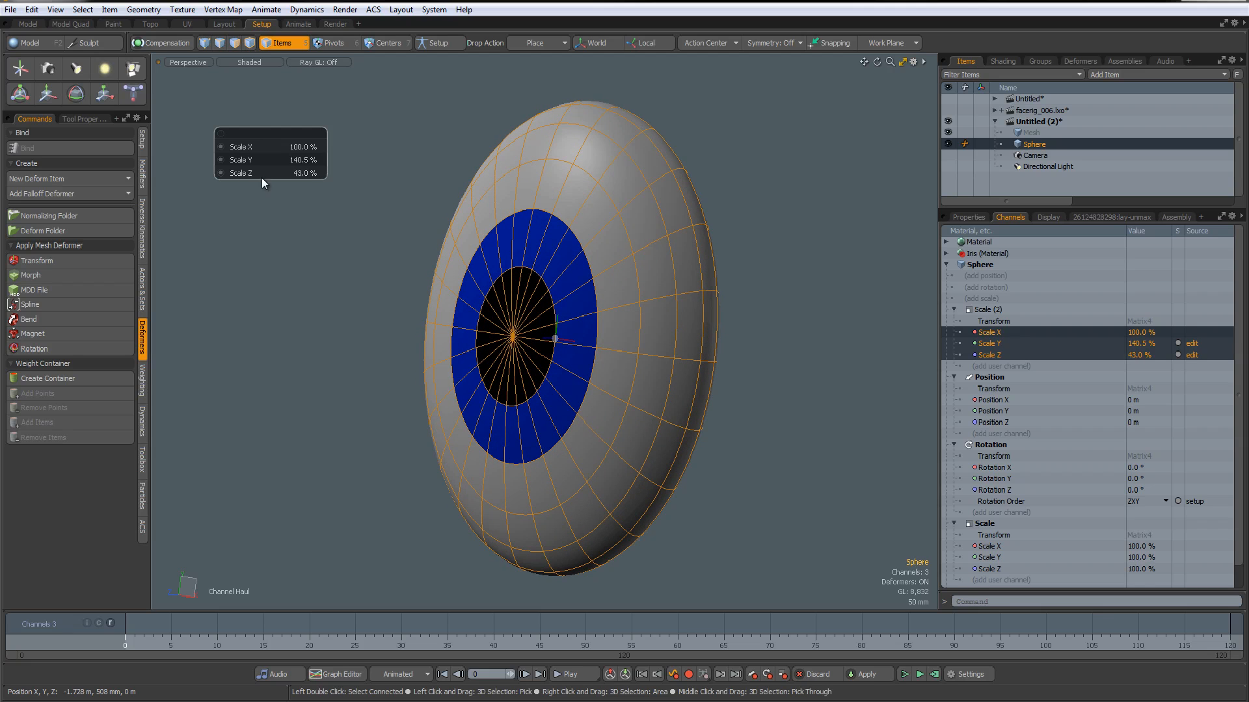
pyautogui.click(471, 27)
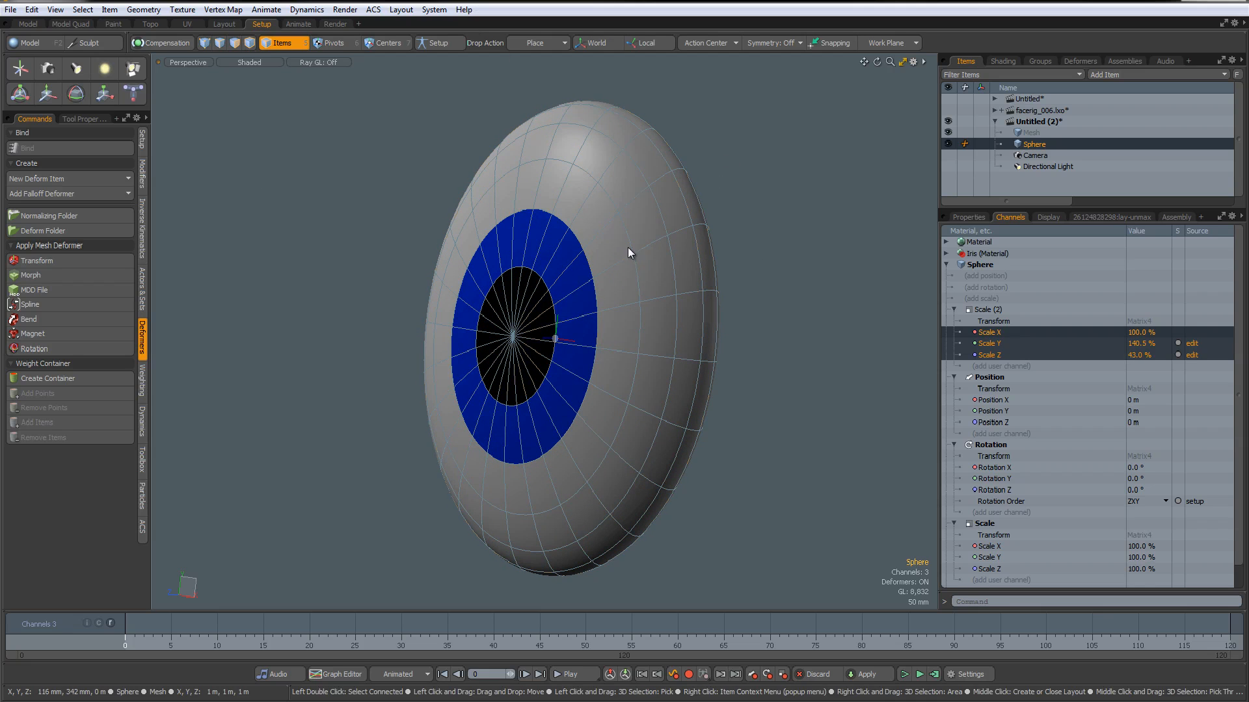
# Rotate the flattened eyeball about its X and Y axes and inspect the iris from the side
pyautogui.keyDown('alt'); pyautogui.moveTo(723, 291); pyautogui.dragTo(688, 279); pyautogui.keyUp('alt')
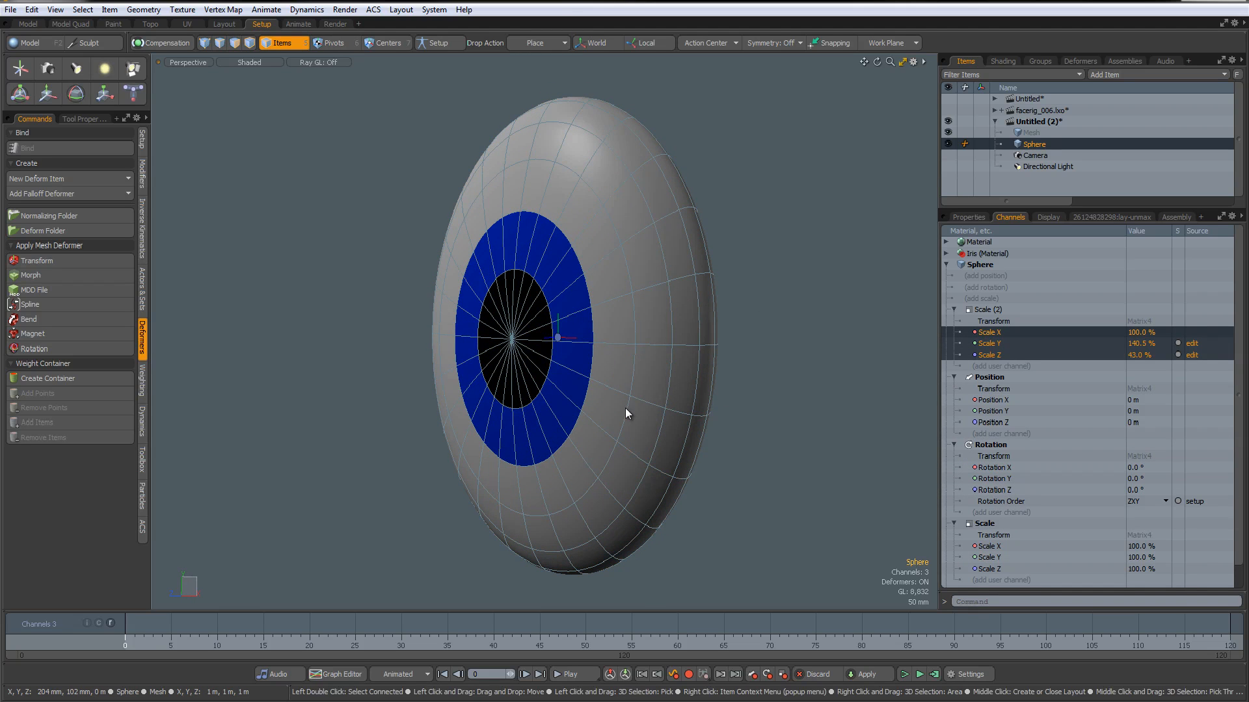
pyautogui.press('e')
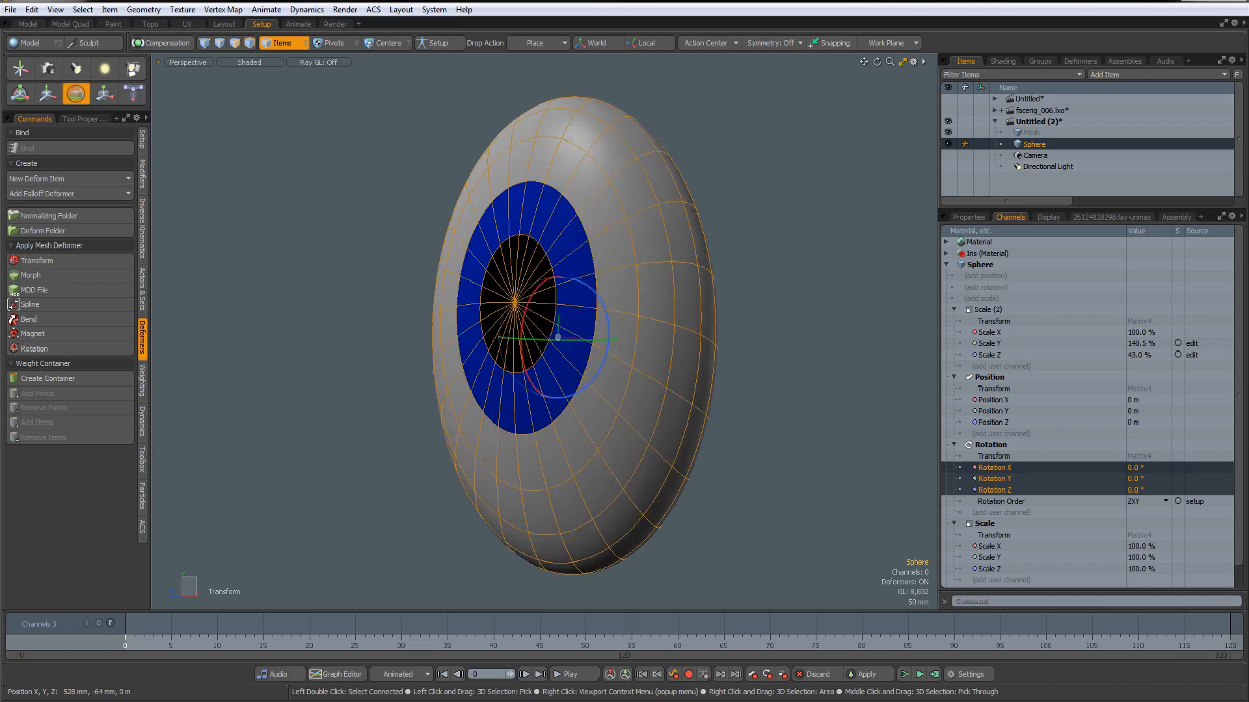
pyautogui.moveTo(557, 312)
pyautogui.mouseDown()
pyautogui.moveTo(540, 279)
pyautogui.moveTo(560, 449)
pyautogui.moveTo(612, 338)
pyautogui.moveTo(500, 337)
pyautogui.moveTo(563, 384)
pyautogui.moveTo(553, 329)
pyautogui.mouseUp()
pyautogui.keyDown('alt'); pyautogui.moveTo(789, 427); pyautogui.dragTo(466, 420); pyautogui.keyUp('alt')
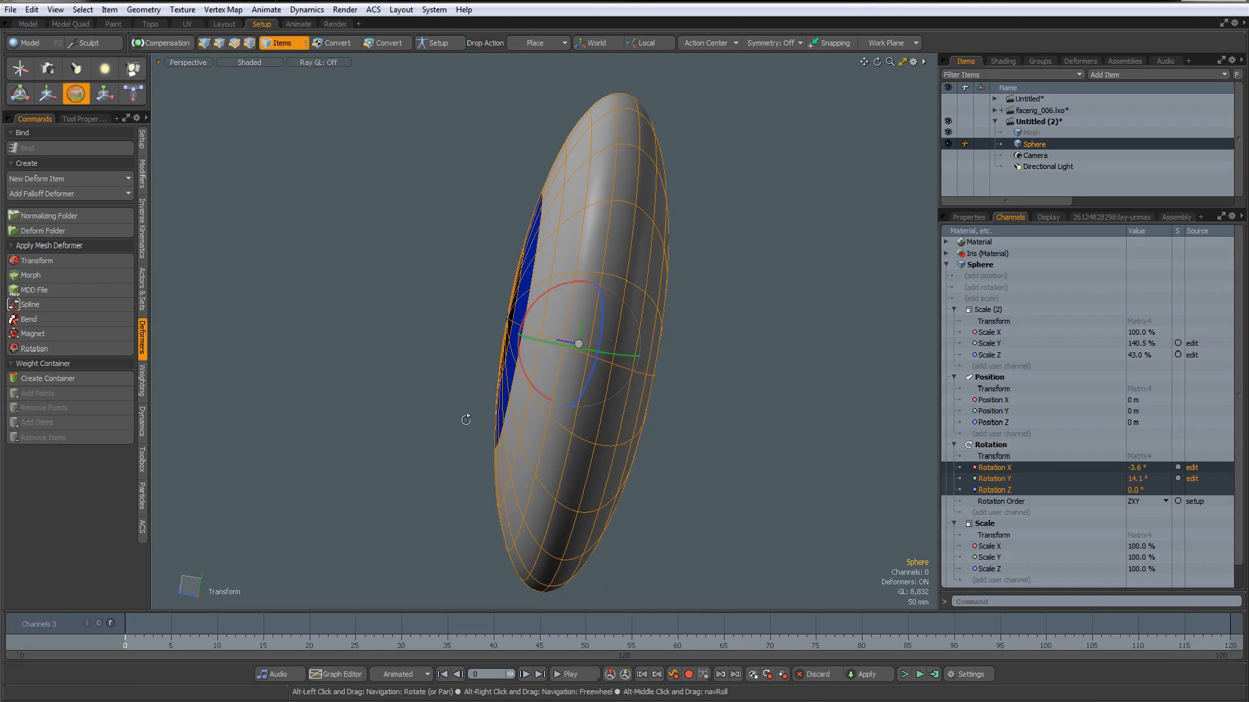
pyautogui.moveTo(699, 441); pyautogui.dragTo(676, 501)
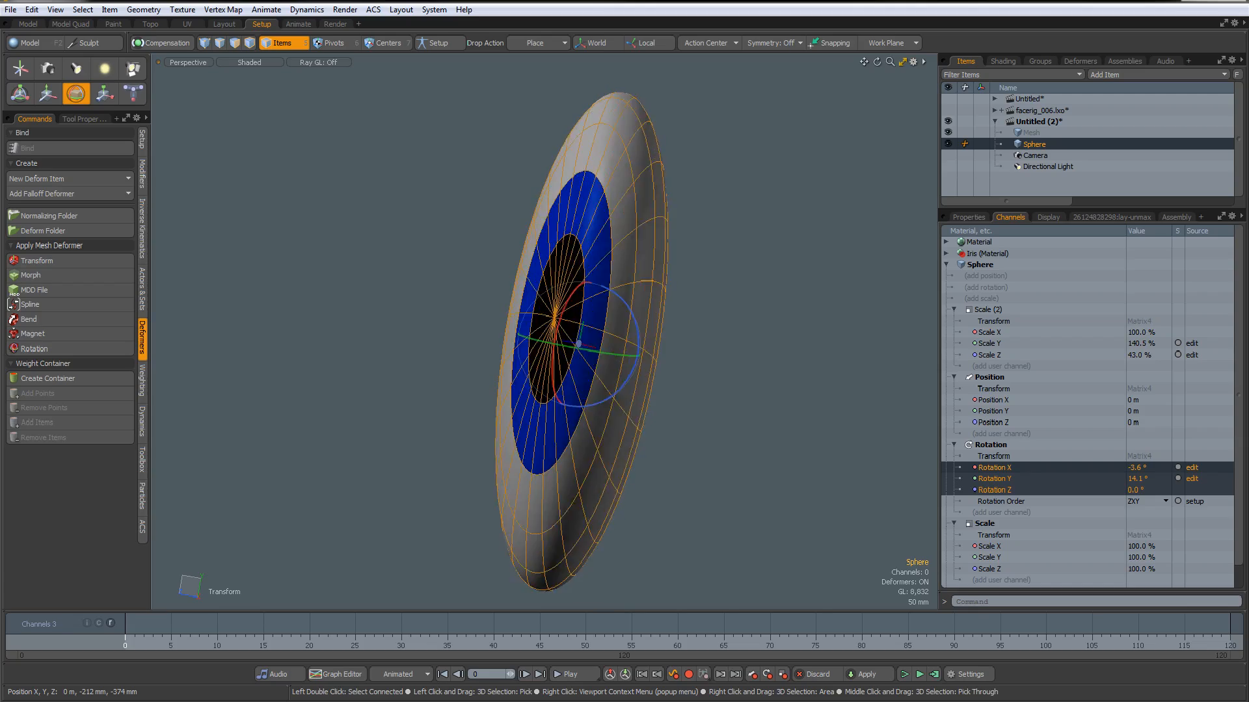
pyautogui.moveTo(774, 439); pyautogui.dragTo(676, 381)
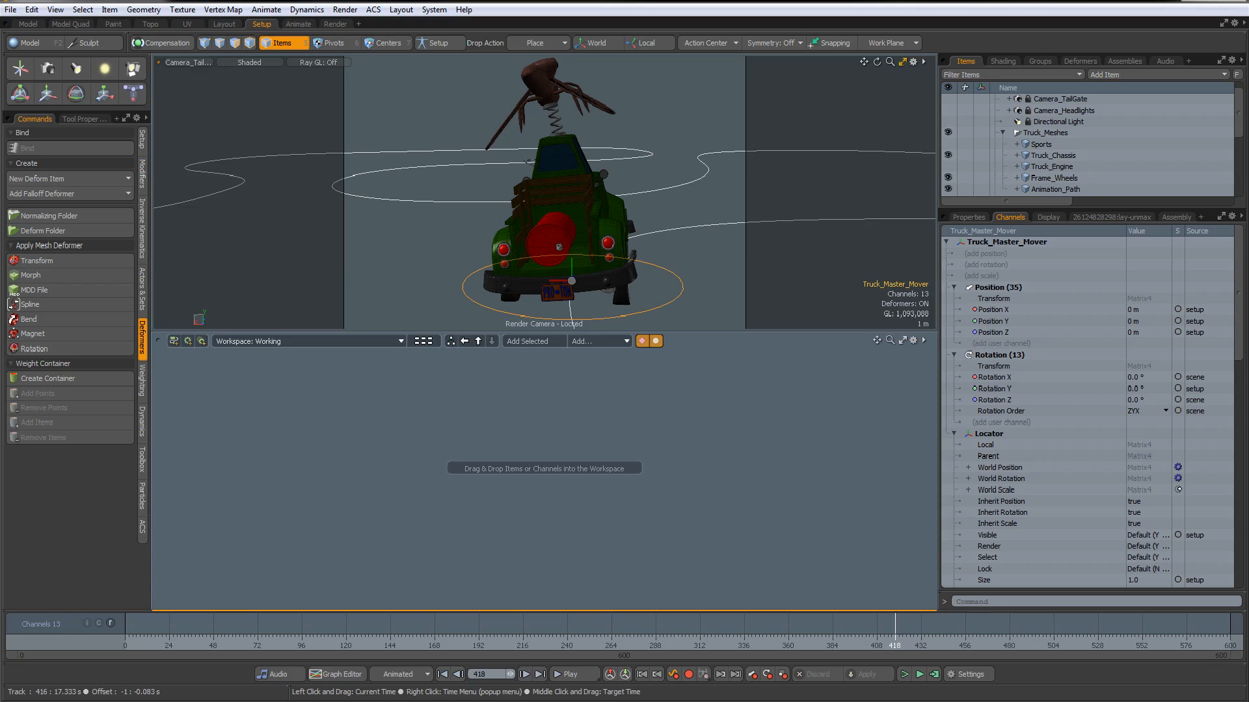
# Scrub the truck animation through frame 427 to frame 494 to examine the truck's movement along the path
pyautogui.click(892, 634)
pyautogui.moveTo(891, 634)
pyautogui.mouseDown()
pyautogui.moveTo(834, 634)
pyautogui.moveTo(913, 634)
pyautogui.mouseUp()
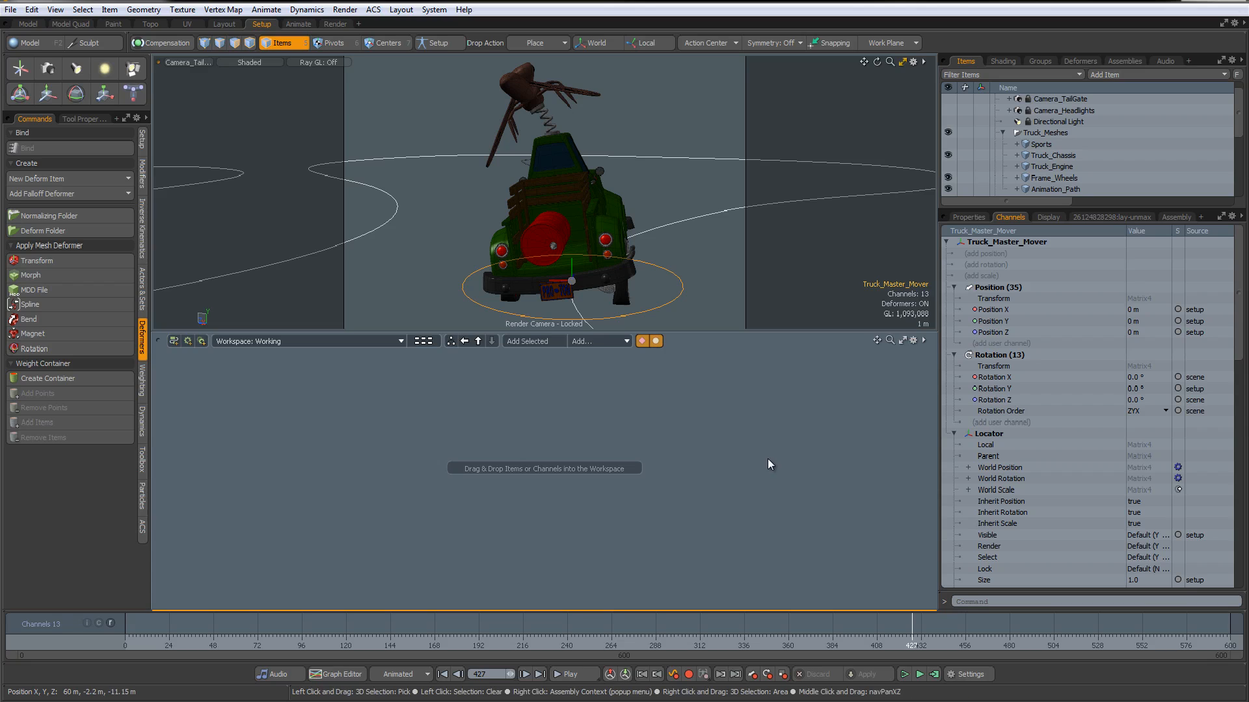
pyautogui.moveTo(912, 646)
pyautogui.mouseDown()
pyautogui.moveTo(1065, 646)
pyautogui.moveTo(991, 645)
pyautogui.moveTo(1060, 646)
pyautogui.moveTo(1034, 646)
pyautogui.mouseUp()
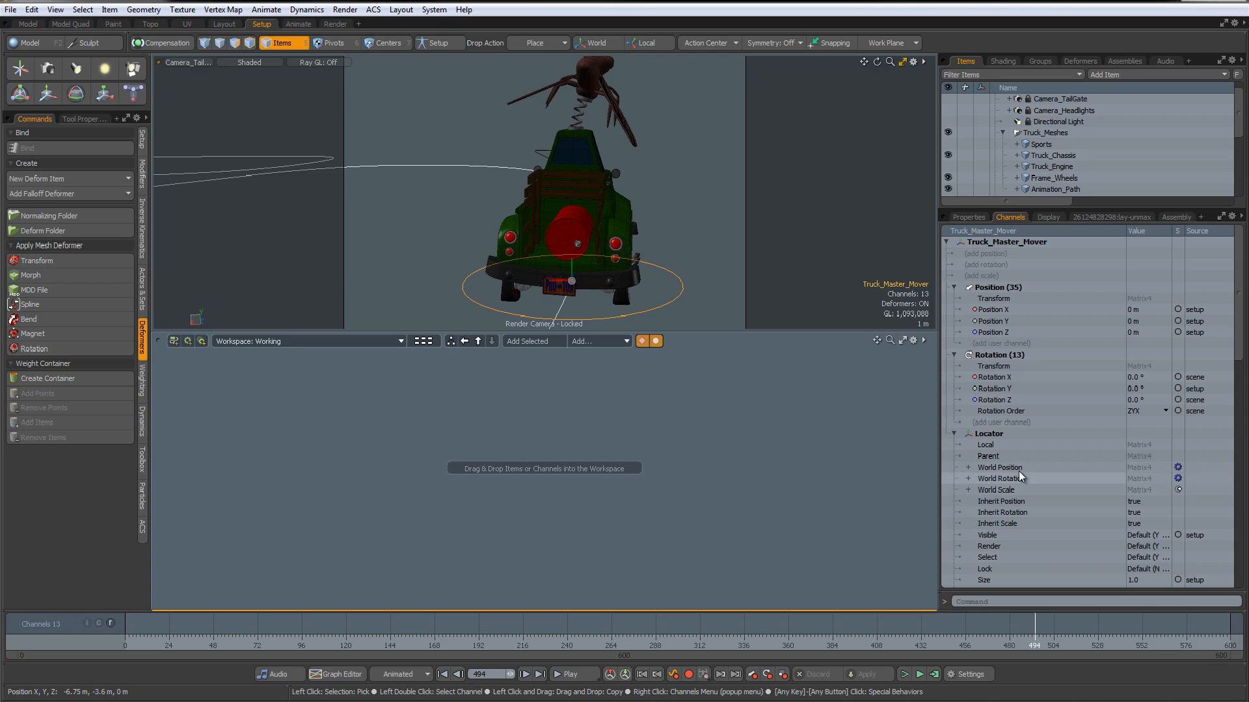
# Add Truck_Master_Mover's World Position channel to the Working schematic and separate it into its own node
pyautogui.moveTo(999, 467); pyautogui.dragTo(359, 486)
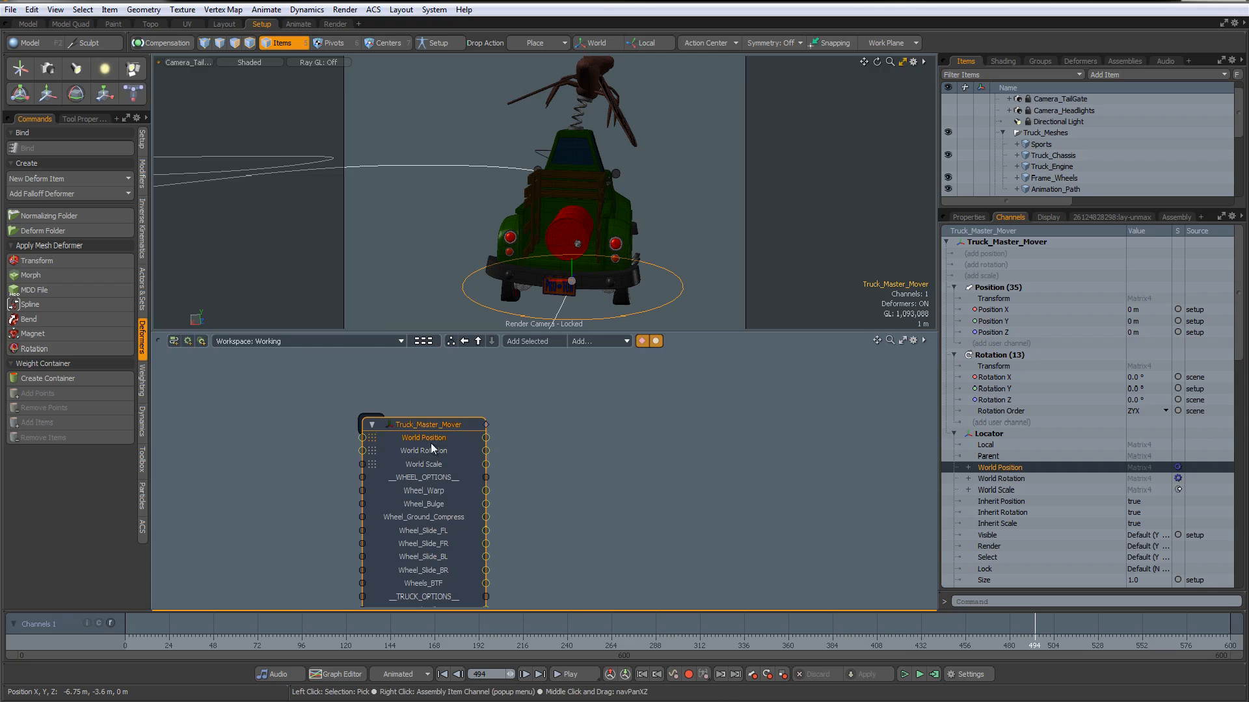
pyautogui.moveTo(434, 429); pyautogui.dragTo(396, 413)
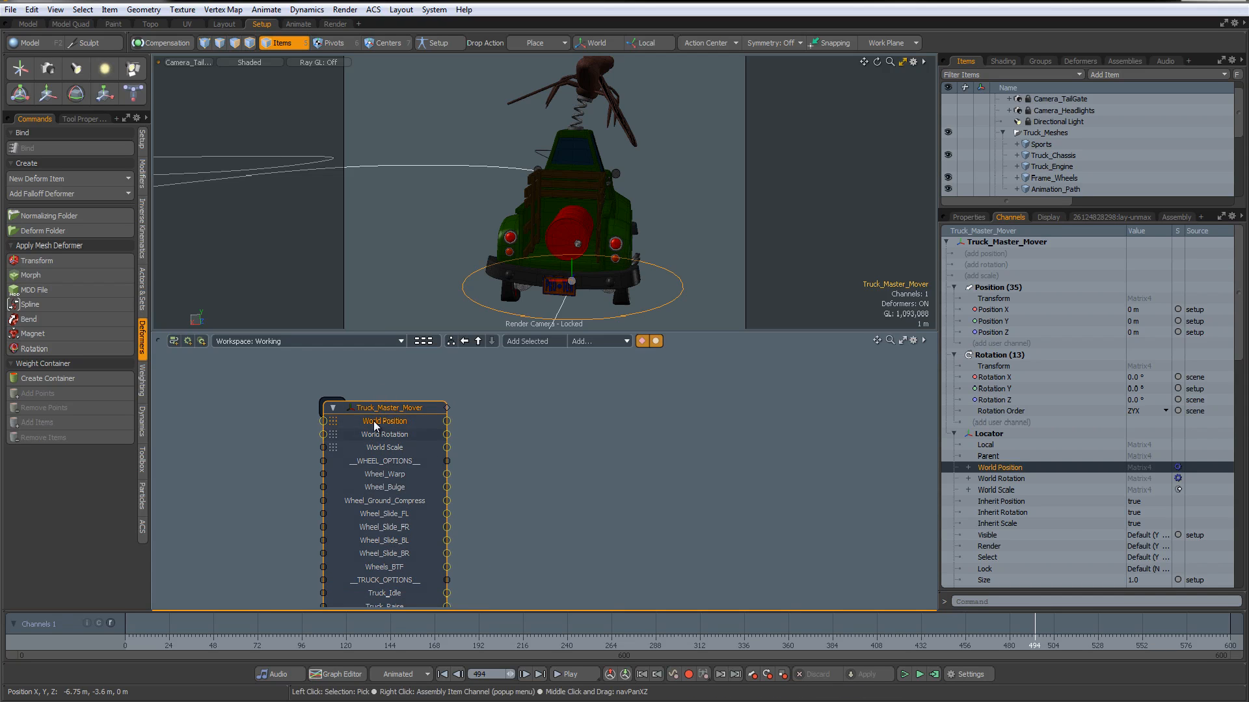
pyautogui.rightClick(381, 421)
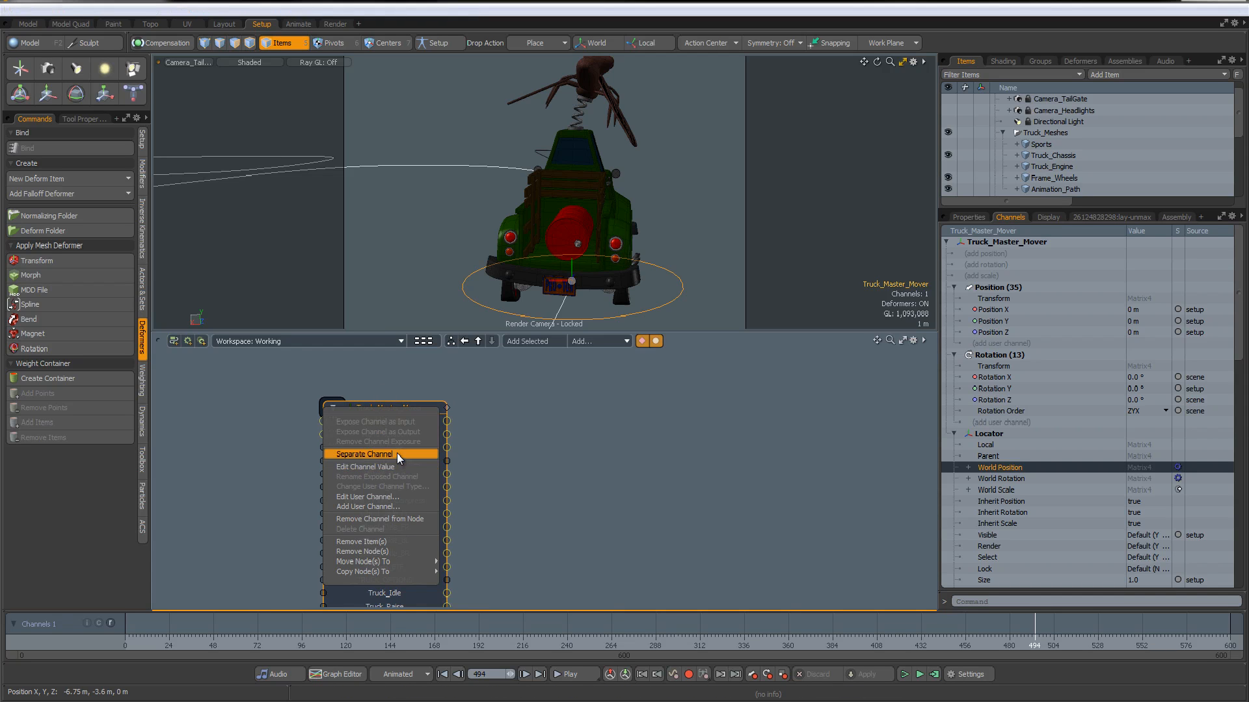
pyautogui.click(396, 454)
# Remove the original full Truck_Master_Mover node from the schematic and pan to make room beside the World Position node
pyautogui.click(393, 402)
pyautogui.rightClick(389, 408)
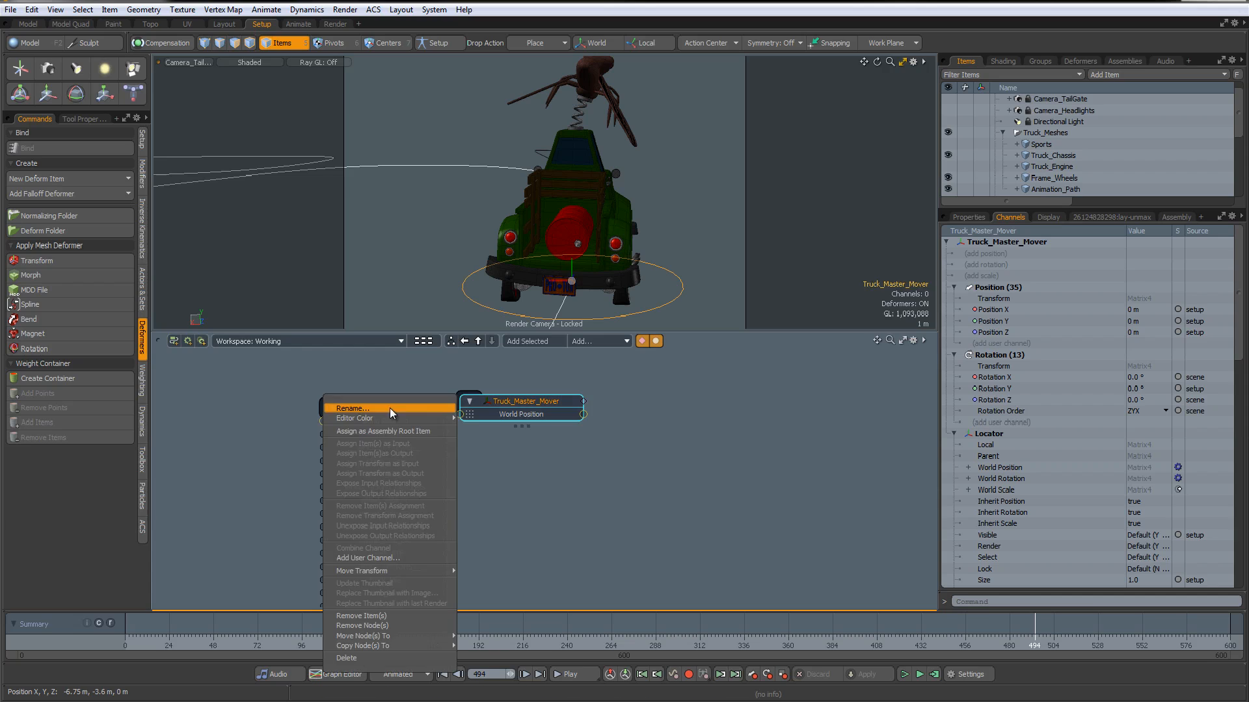
pyautogui.click(395, 627)
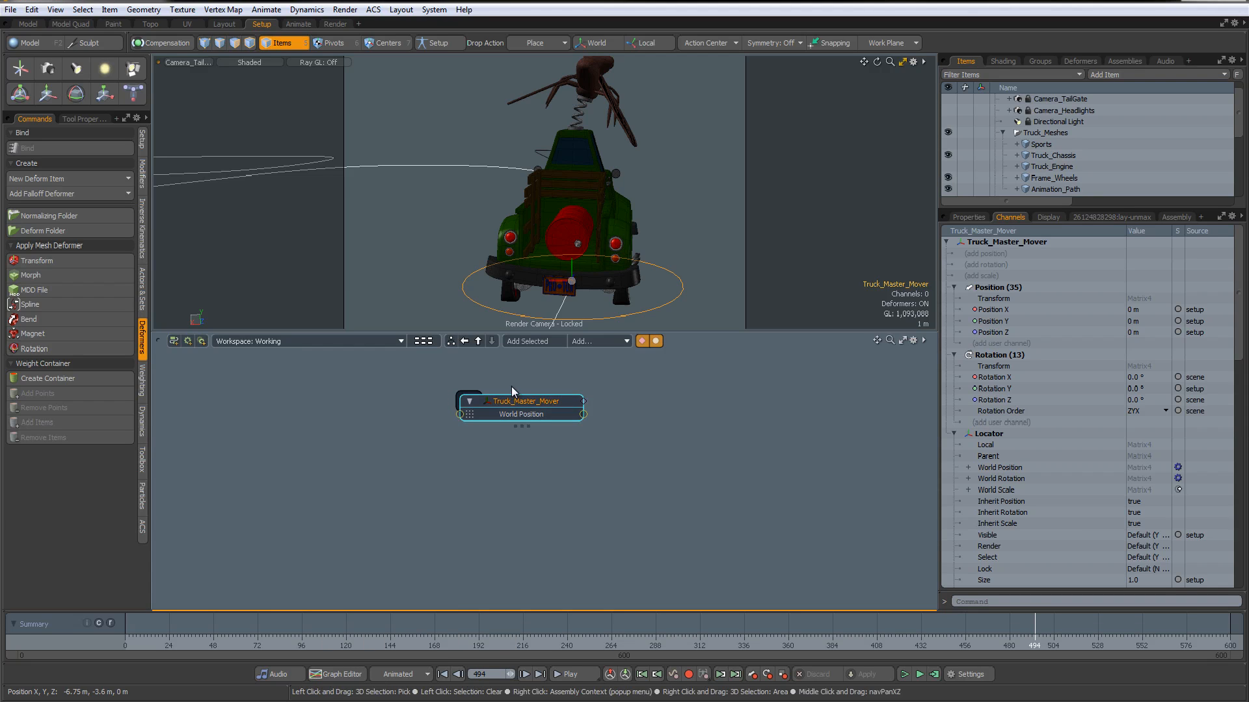
pyautogui.moveTo(416, 400); pyautogui.dragTo(326, 425, button='middle')
pyautogui.click(515, 422)
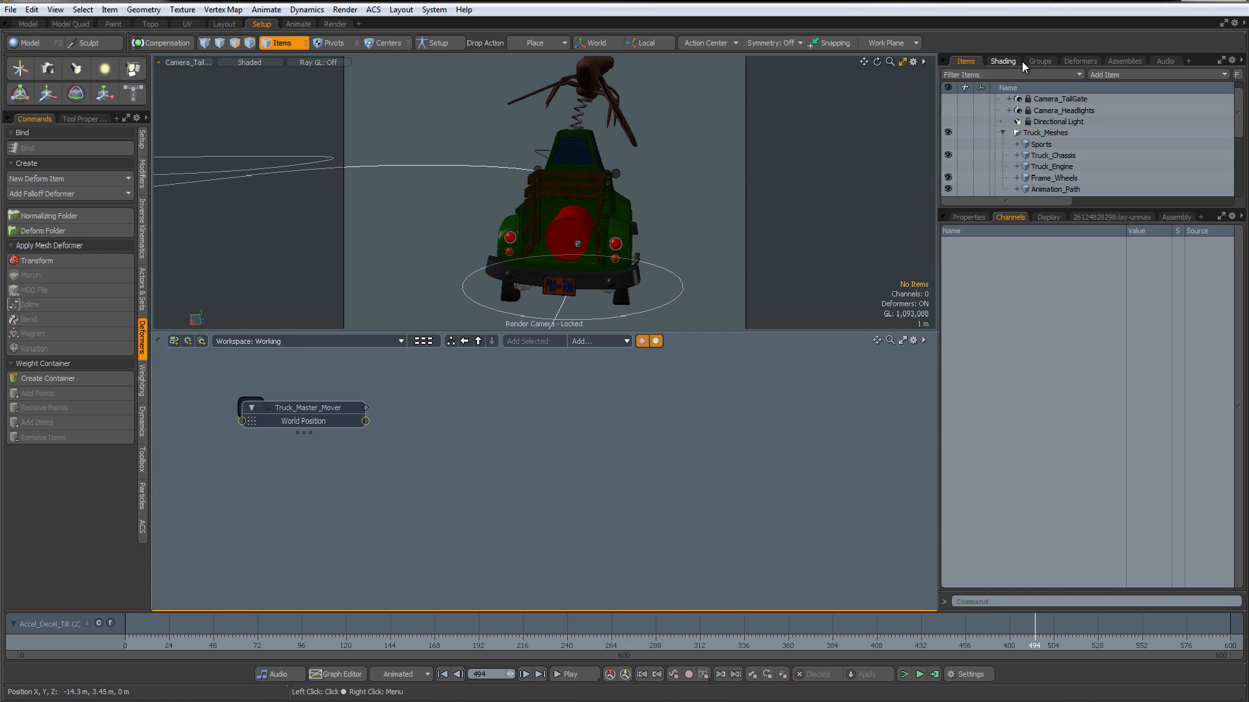
# Add the Diffuse Amount channel of the Truck_BrakLight material to the schematic and show the material's properties
pyautogui.click(1005, 61)
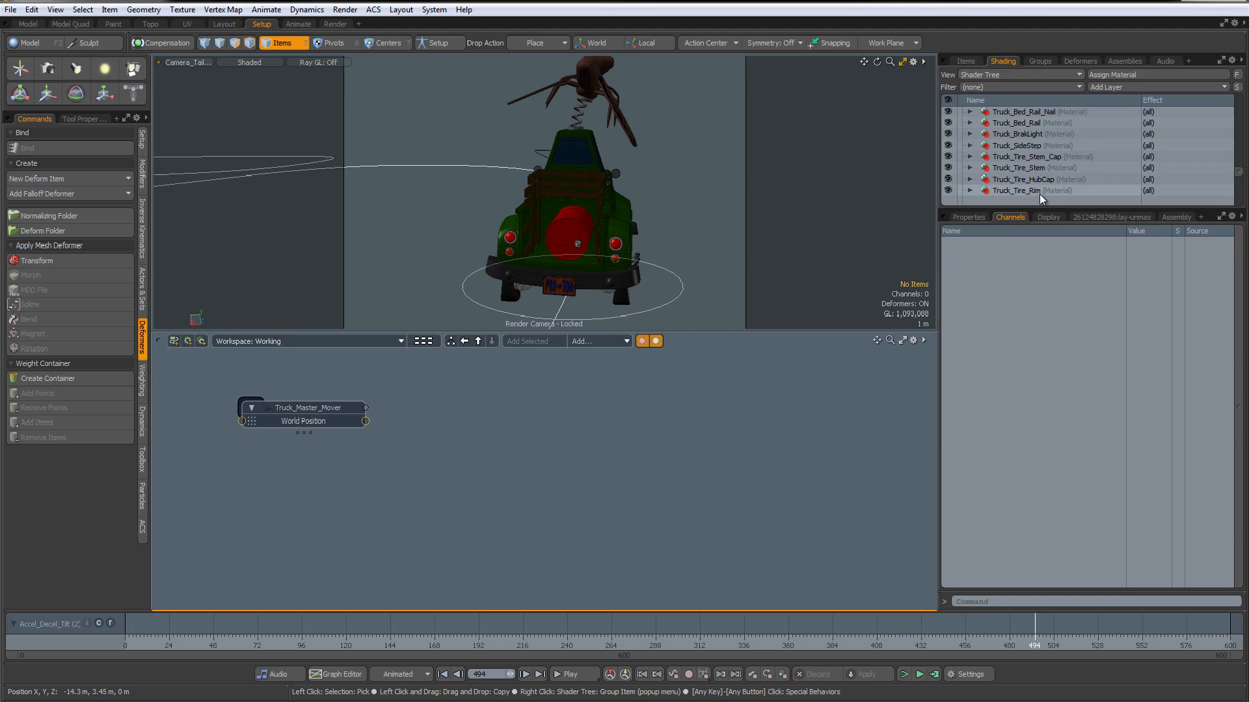
pyautogui.click(1031, 135)
pyautogui.click(969, 134)
pyautogui.click(1018, 146)
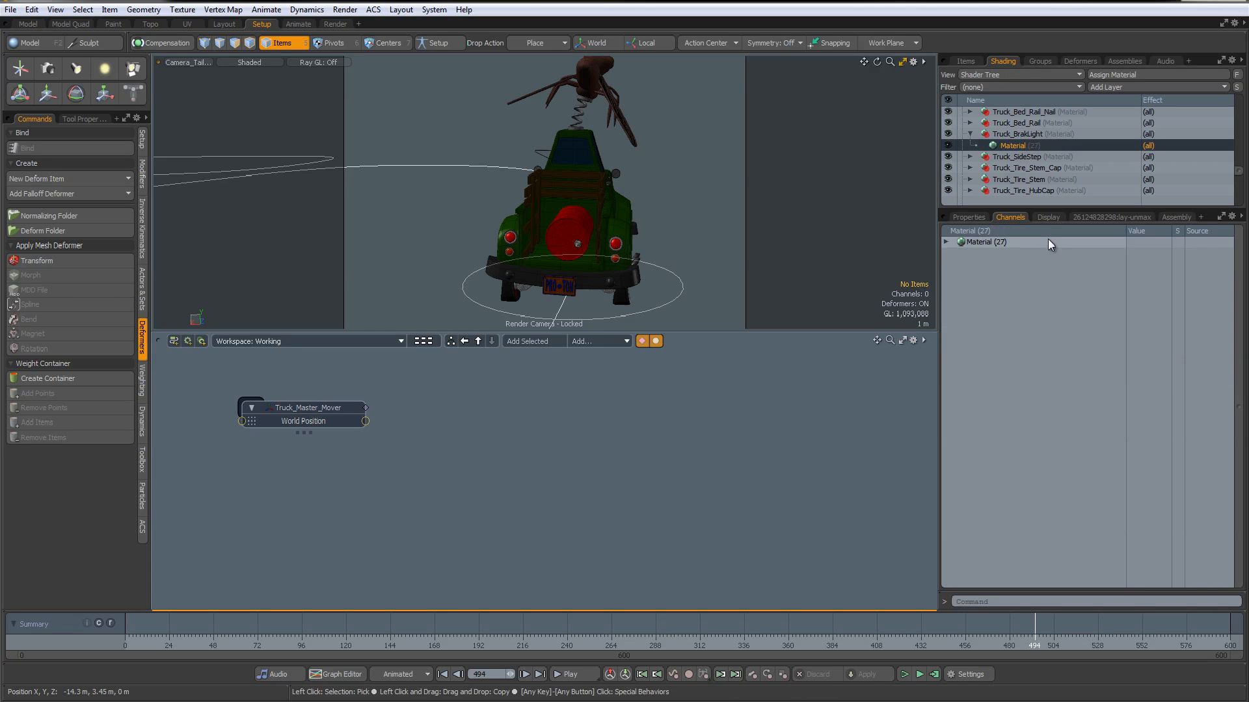
pyautogui.click(945, 242)
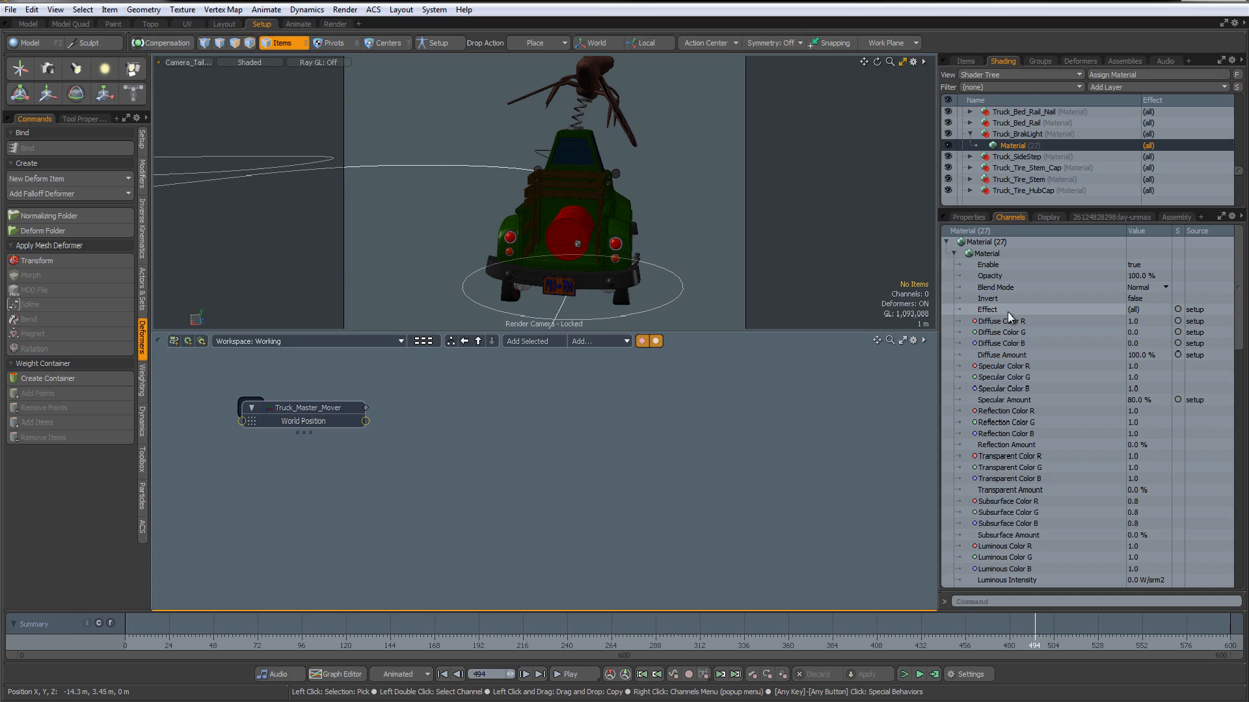
pyautogui.click(1013, 357)
pyautogui.moveTo(1018, 358); pyautogui.dragTo(652, 465)
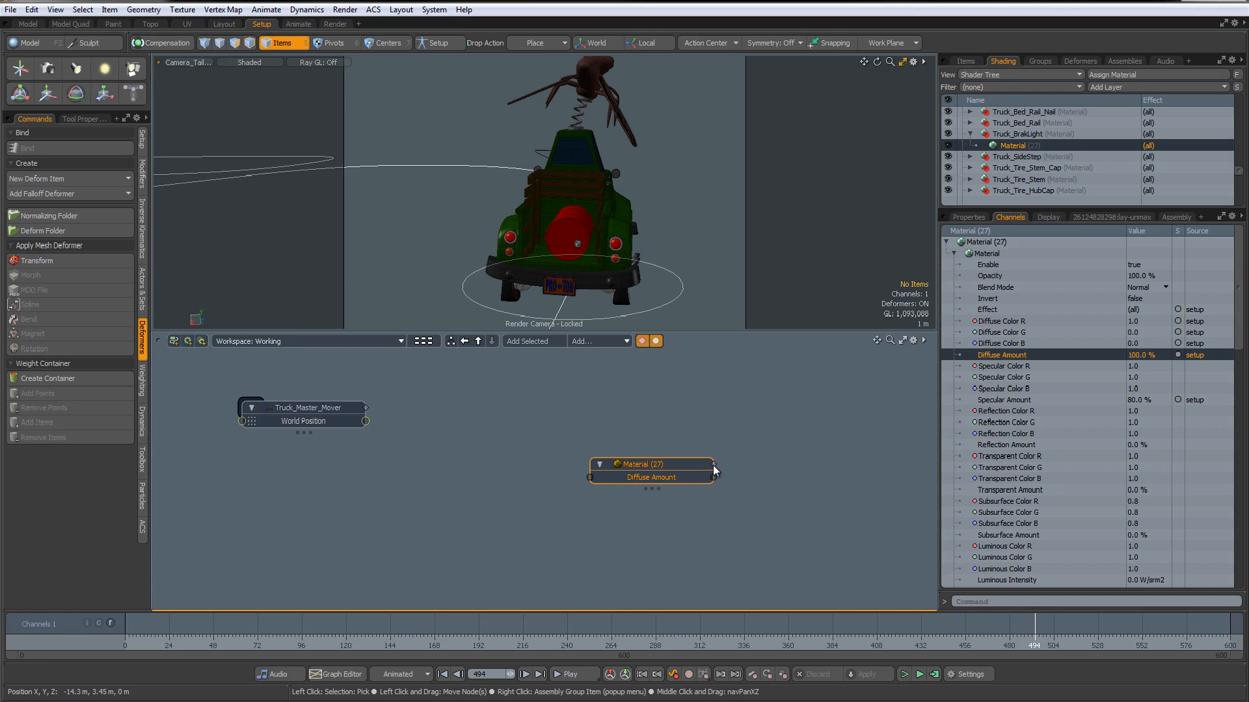
pyautogui.click(969, 217)
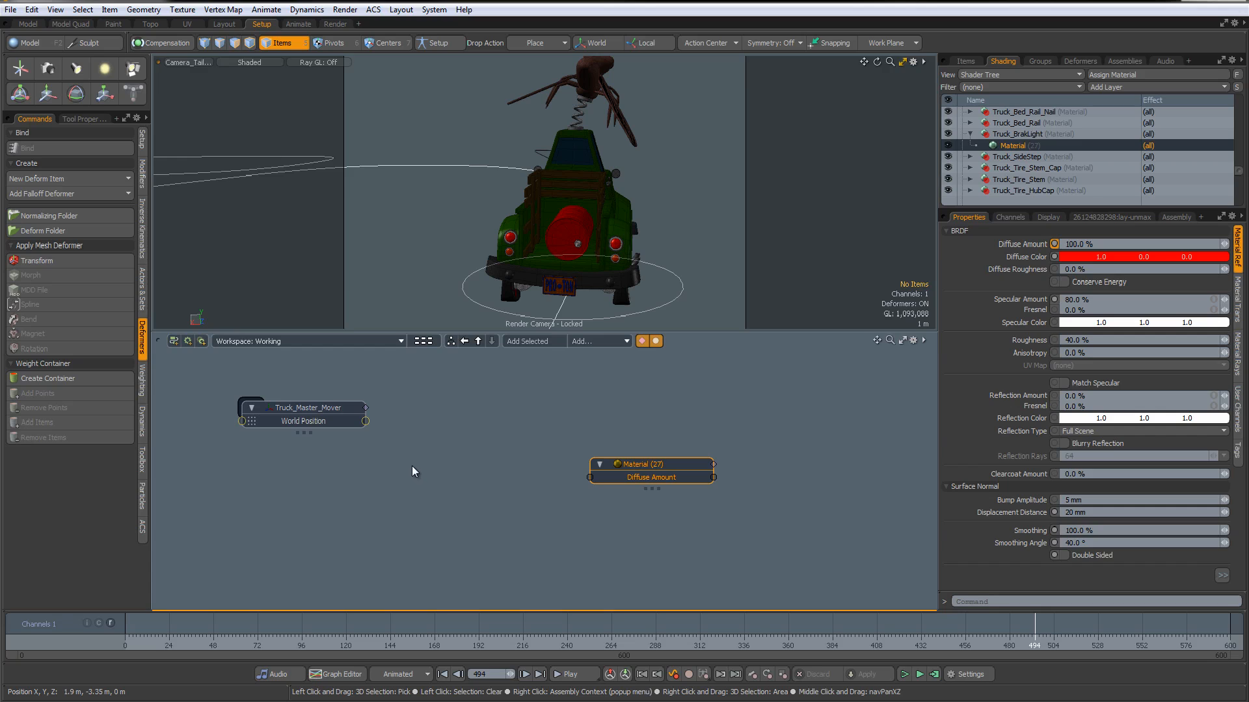
# Add the accelerate/decelerate assembly preset to the schematic and arrange it between the World Position and brake light material nodes
pyautogui.click(1124, 60)
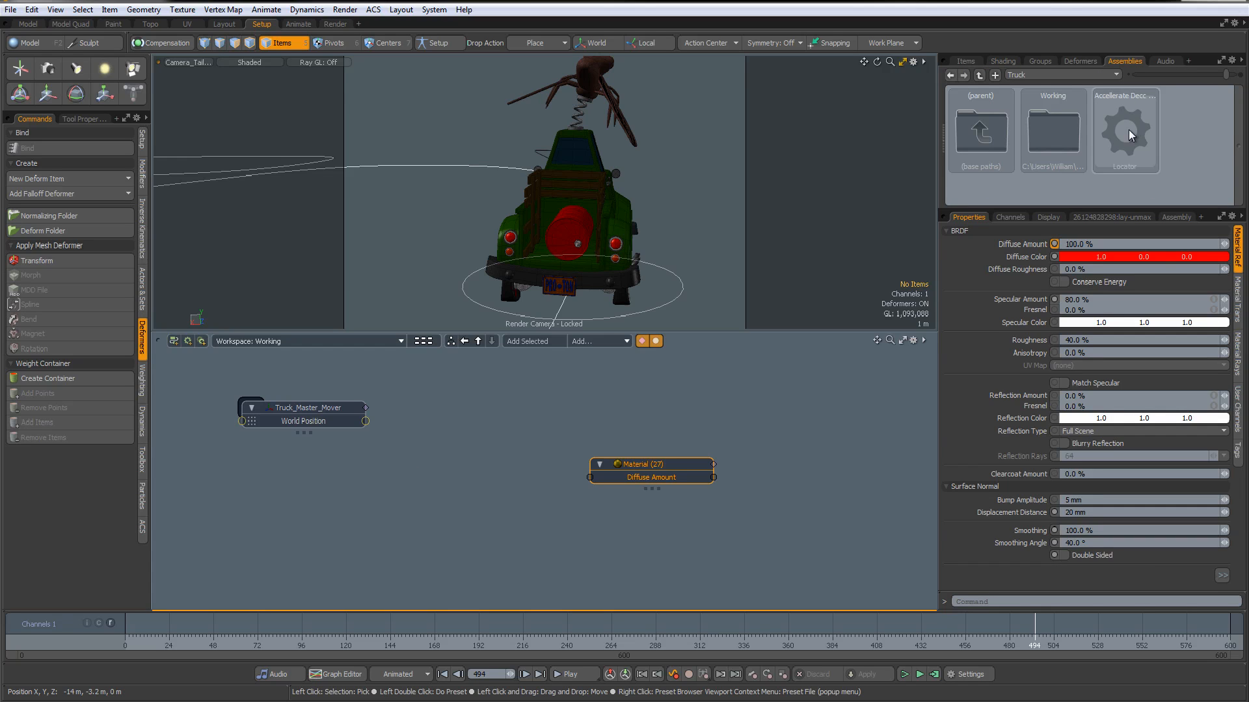
pyautogui.moveTo(1129, 130); pyautogui.dragTo(462, 438)
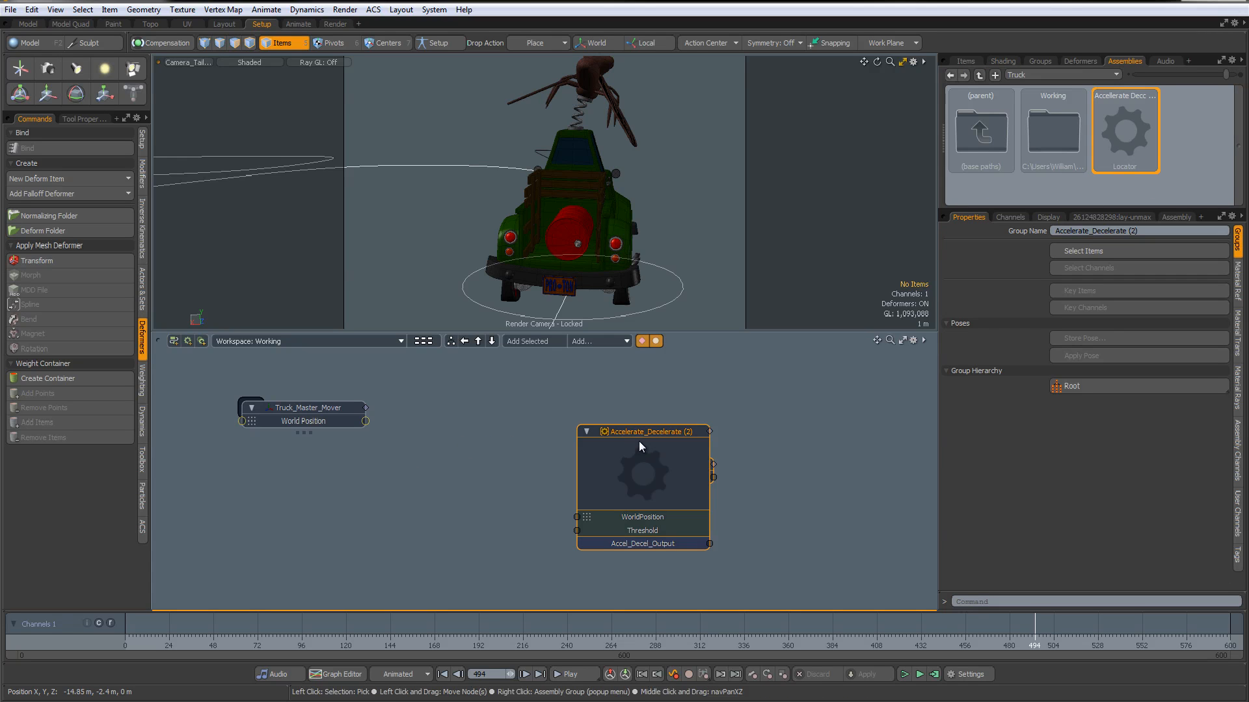
pyautogui.moveTo(639, 447); pyautogui.dragTo(472, 426)
pyautogui.moveTo(583, 450); pyautogui.dragTo(642, 494)
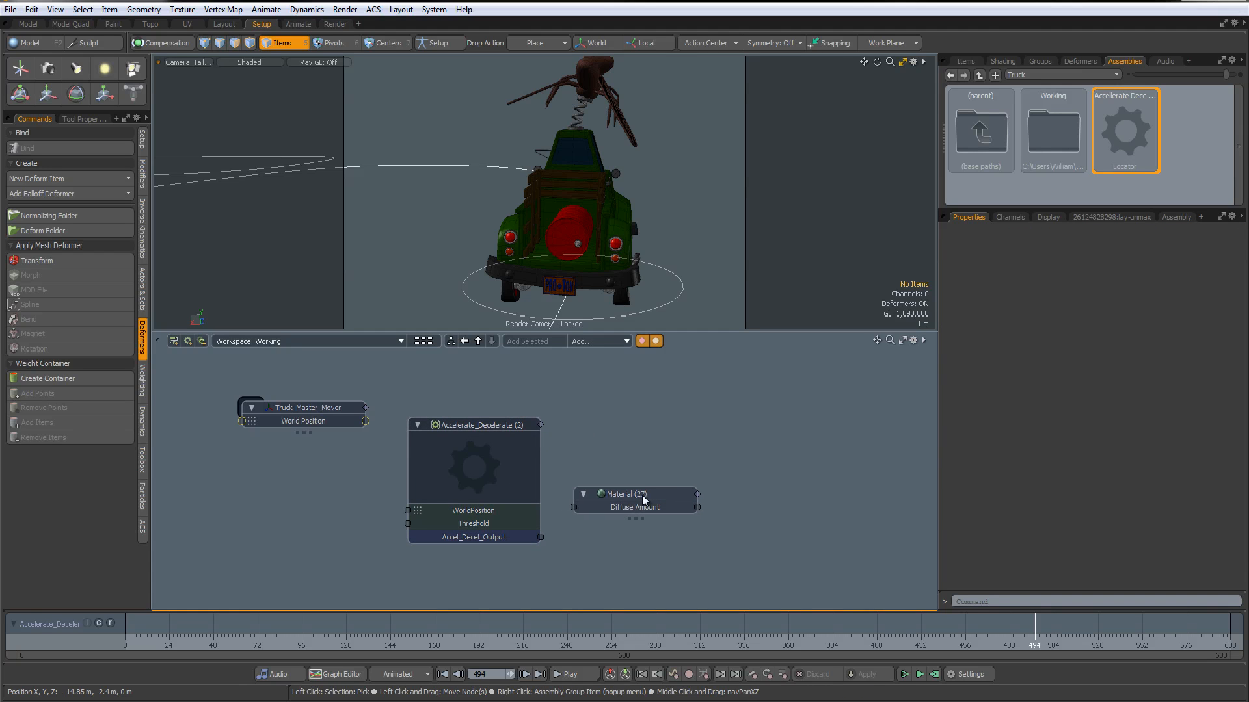
# Link Truck_Master_Mover's World Position to the assembly's WorldPosition input, and Accel_Decel_Output to the brake light material's Diffuse Amount
pyautogui.moveTo(295, 407); pyautogui.dragTo(407, 511)
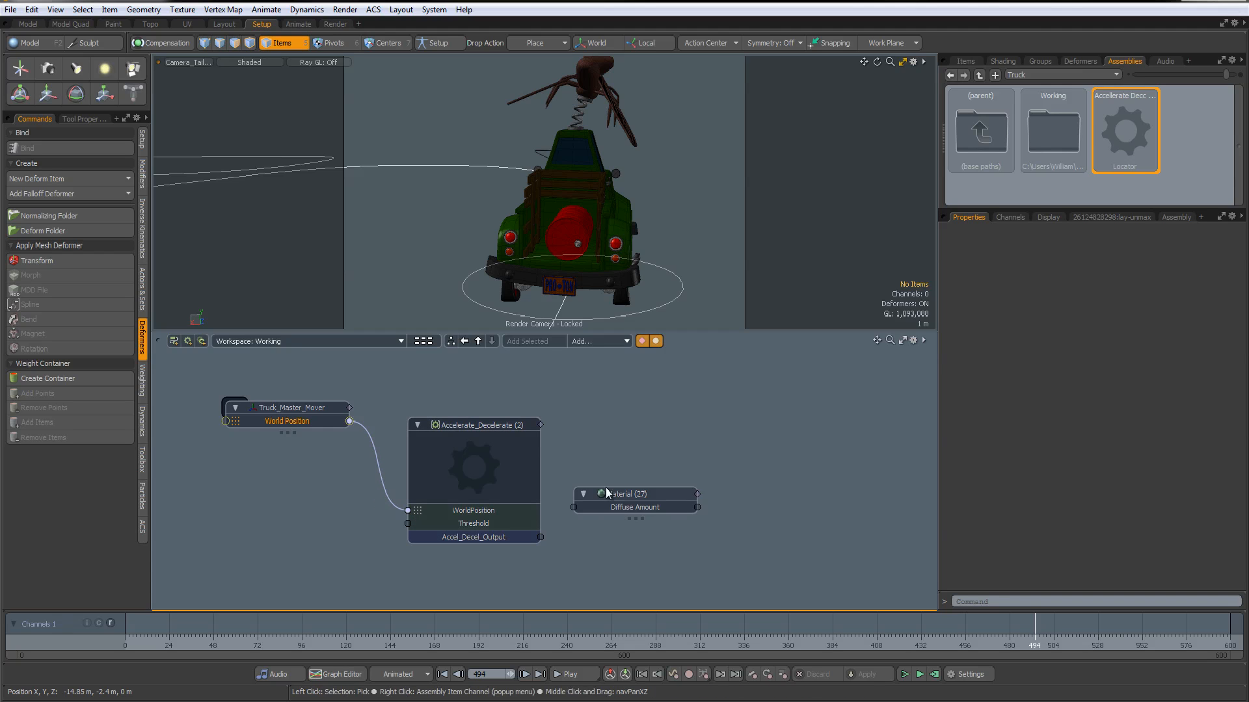
pyautogui.moveTo(605, 492); pyautogui.dragTo(615, 499)
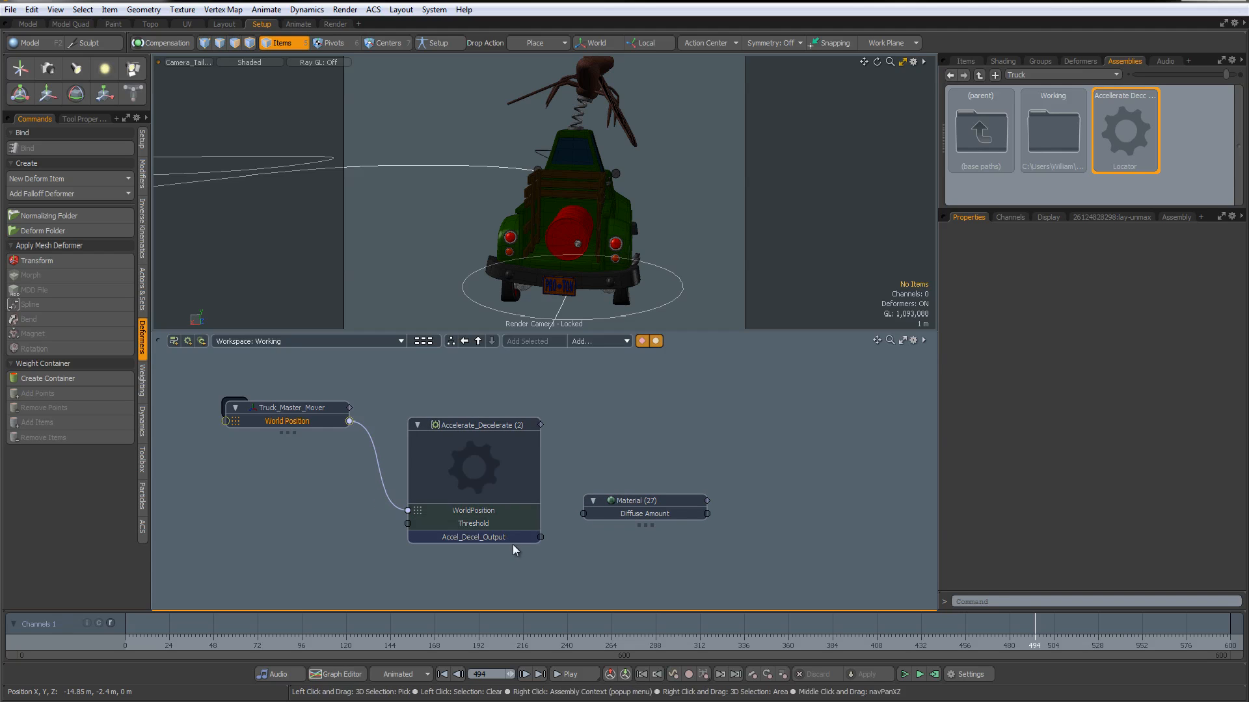
pyautogui.moveTo(540, 537); pyautogui.dragTo(584, 514)
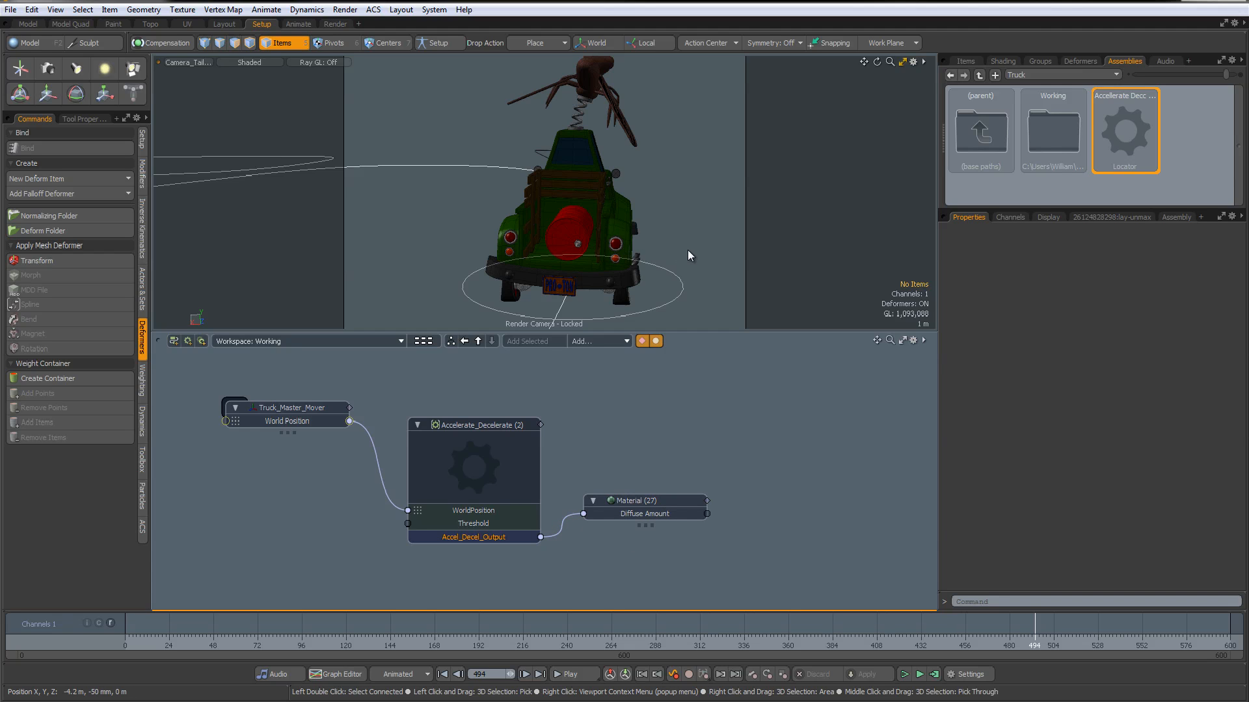
# Enlarge the camera view, scrub the truck animation to frame 503 to check the brake lights, and return to the schematic layout
pyautogui.hotkey('ctrl', 'space')
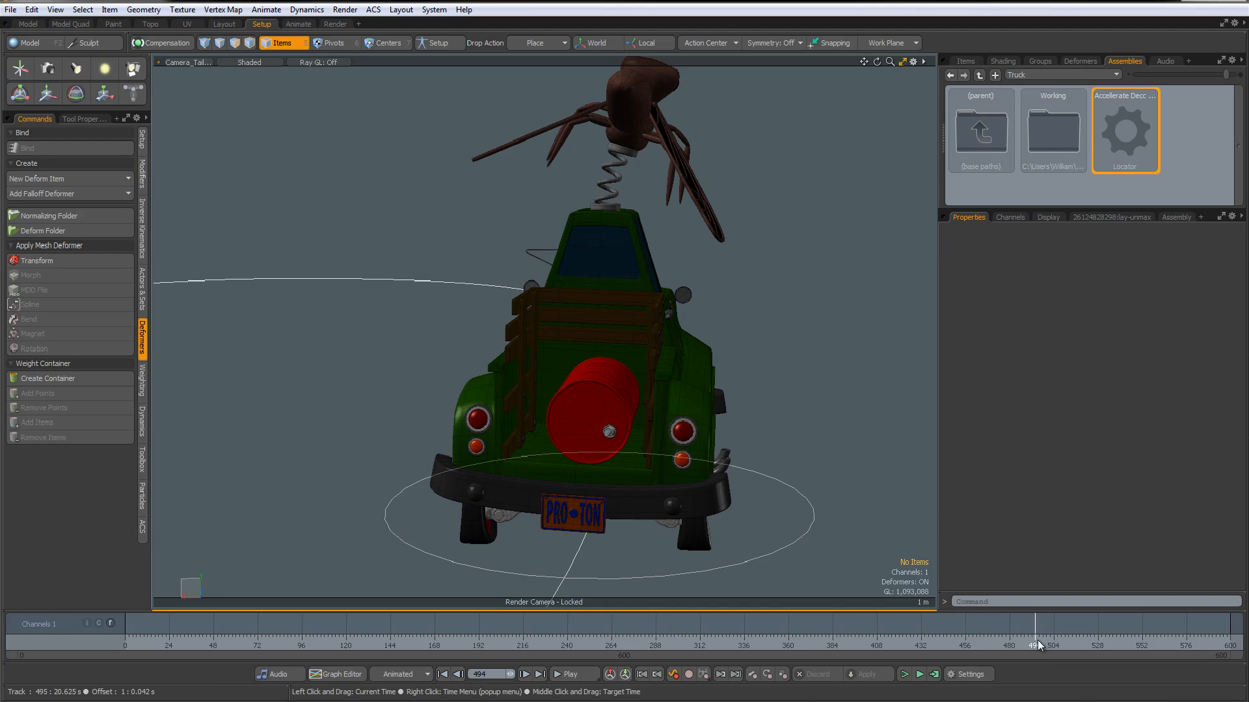
pyautogui.moveTo(1036, 634); pyautogui.dragTo(1052, 634)
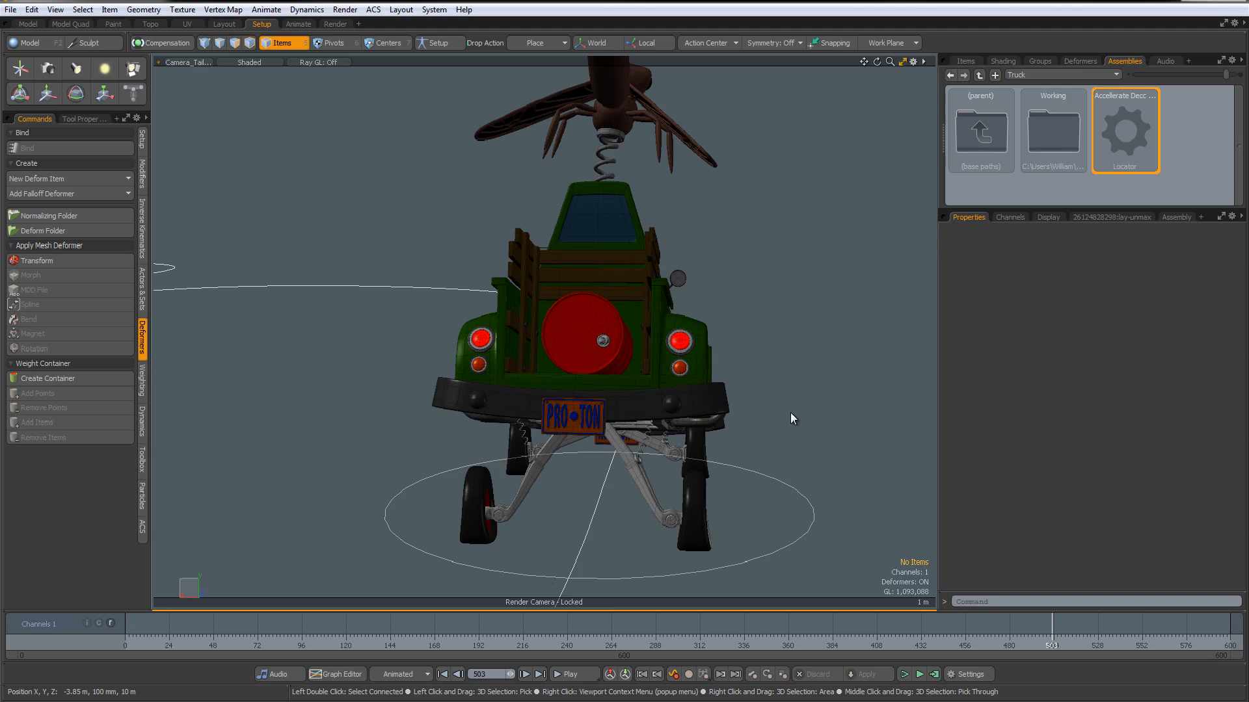
pyautogui.press('KP_0')
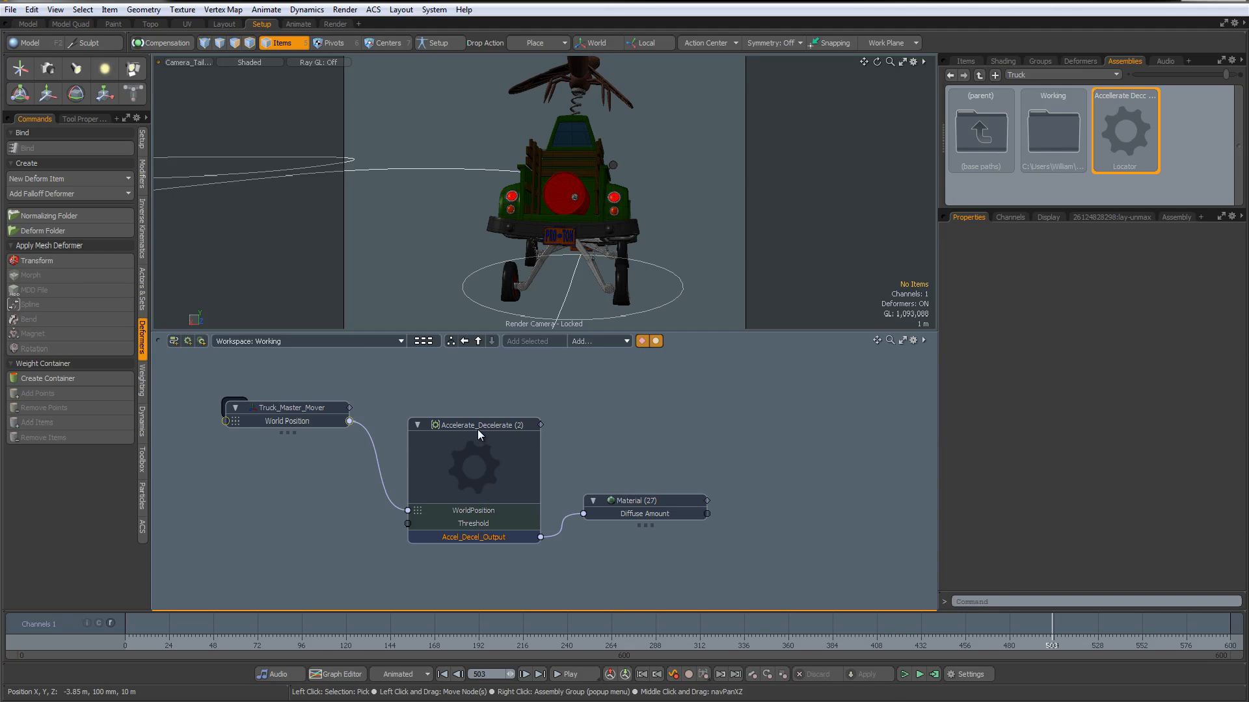
# Rearrange the Accelerate_Decelerate assembly and material nodes to space out the linked network
pyautogui.moveTo(477, 430)
pyautogui.mouseDown()
pyautogui.moveTo(510, 426)
pyautogui.moveTo(487, 426)
pyautogui.mouseUp()
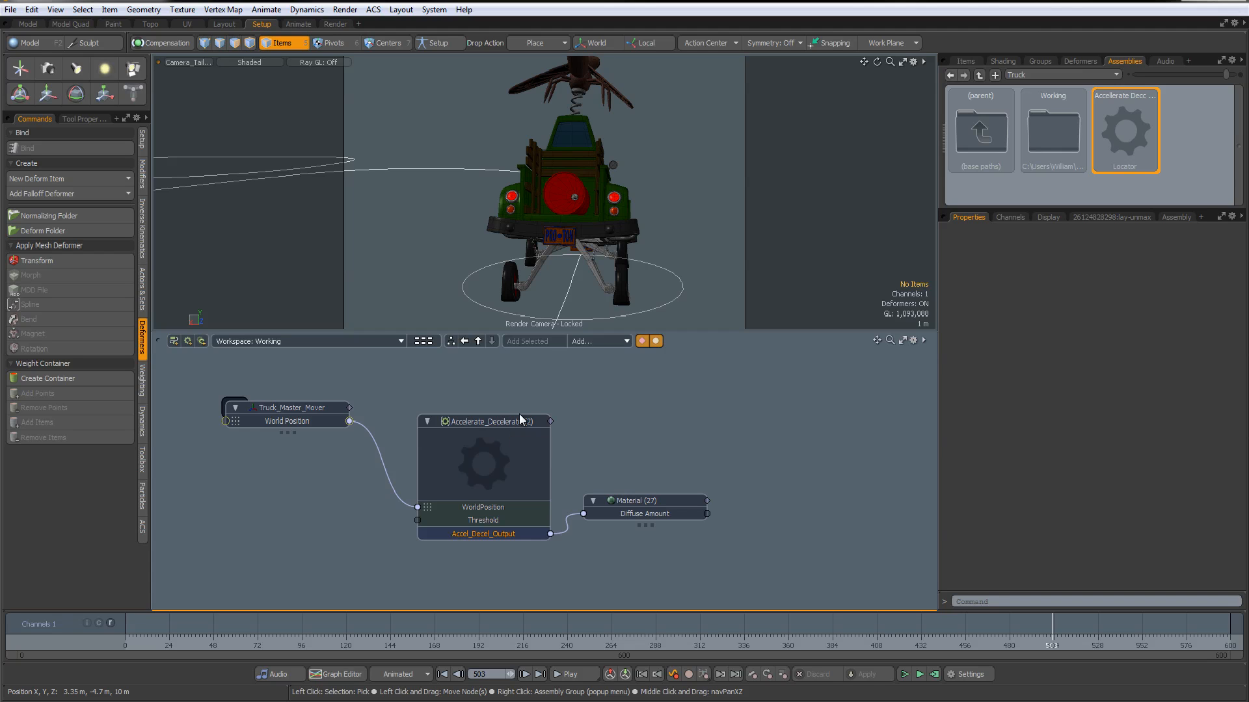
pyautogui.moveTo(494, 423)
pyautogui.mouseDown()
pyautogui.moveTo(466, 415)
pyautogui.moveTo(478, 406)
pyautogui.mouseUp()
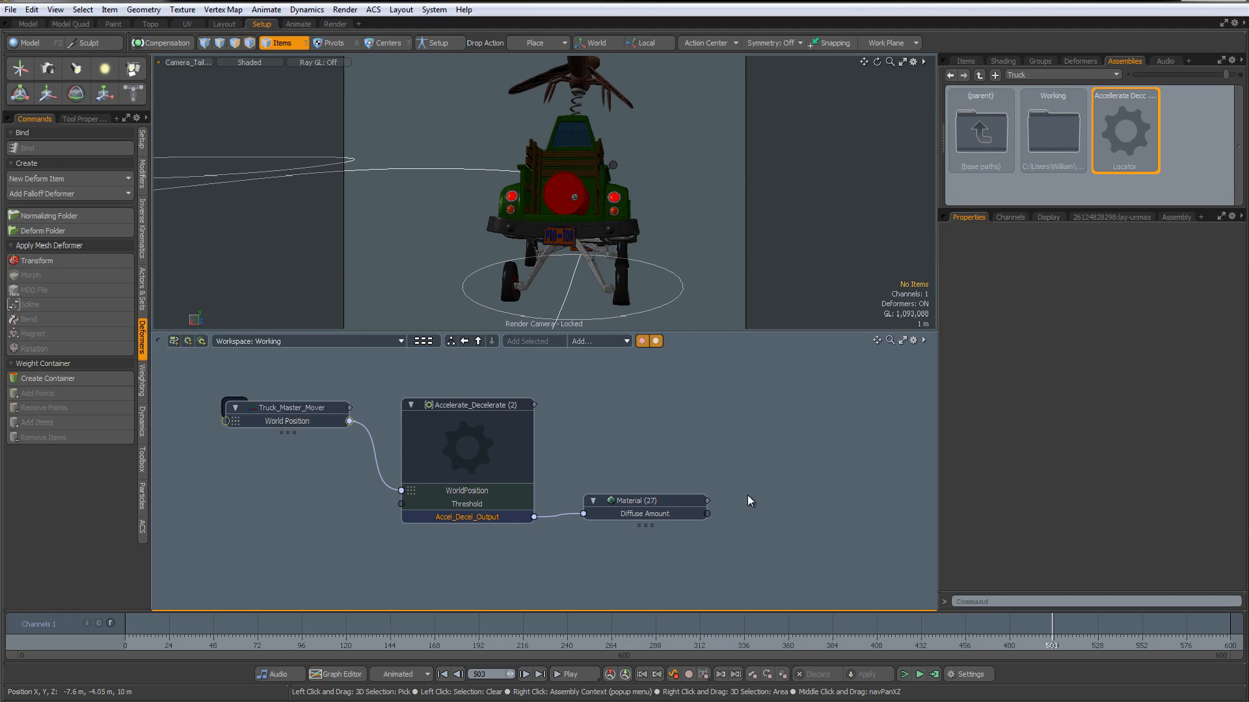
pyautogui.moveTo(671, 499); pyautogui.dragTo(703, 496)
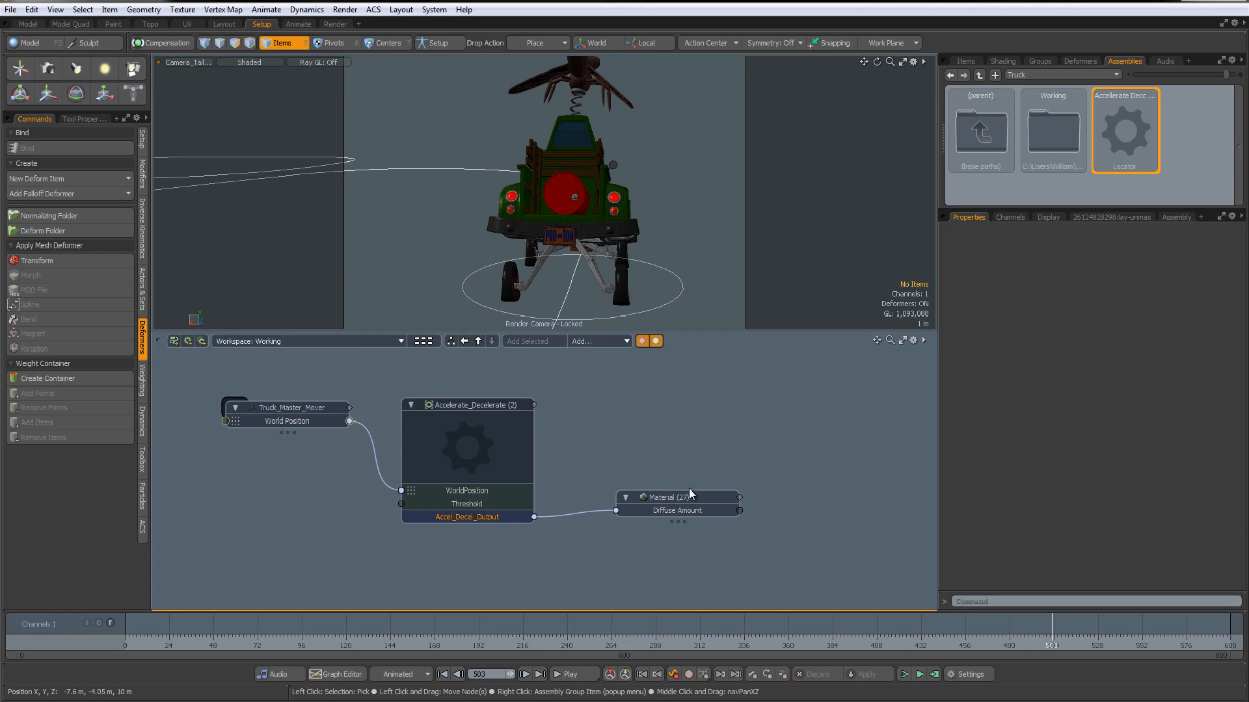
pyautogui.moveTo(491, 405); pyautogui.dragTo(516, 404)
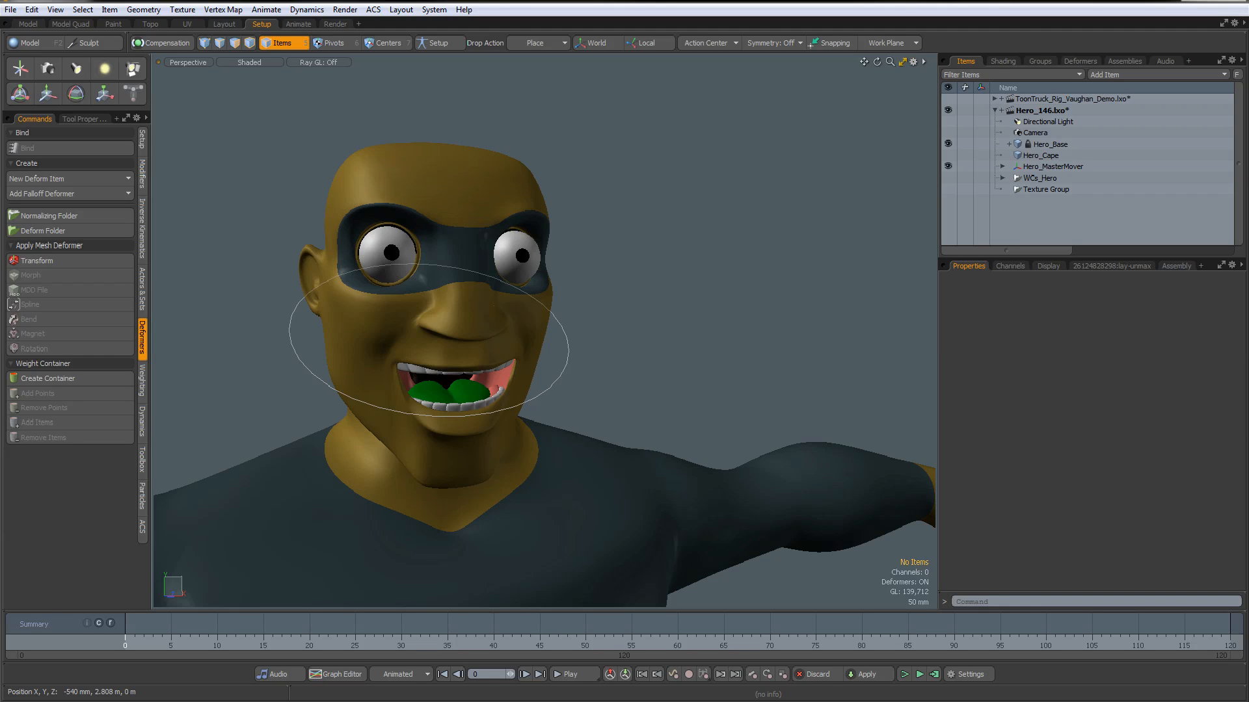
# Select the hero's lower jaw control and raise all four upper and lower eyelid channels together to about 71.2°
pyautogui.click(567, 336)
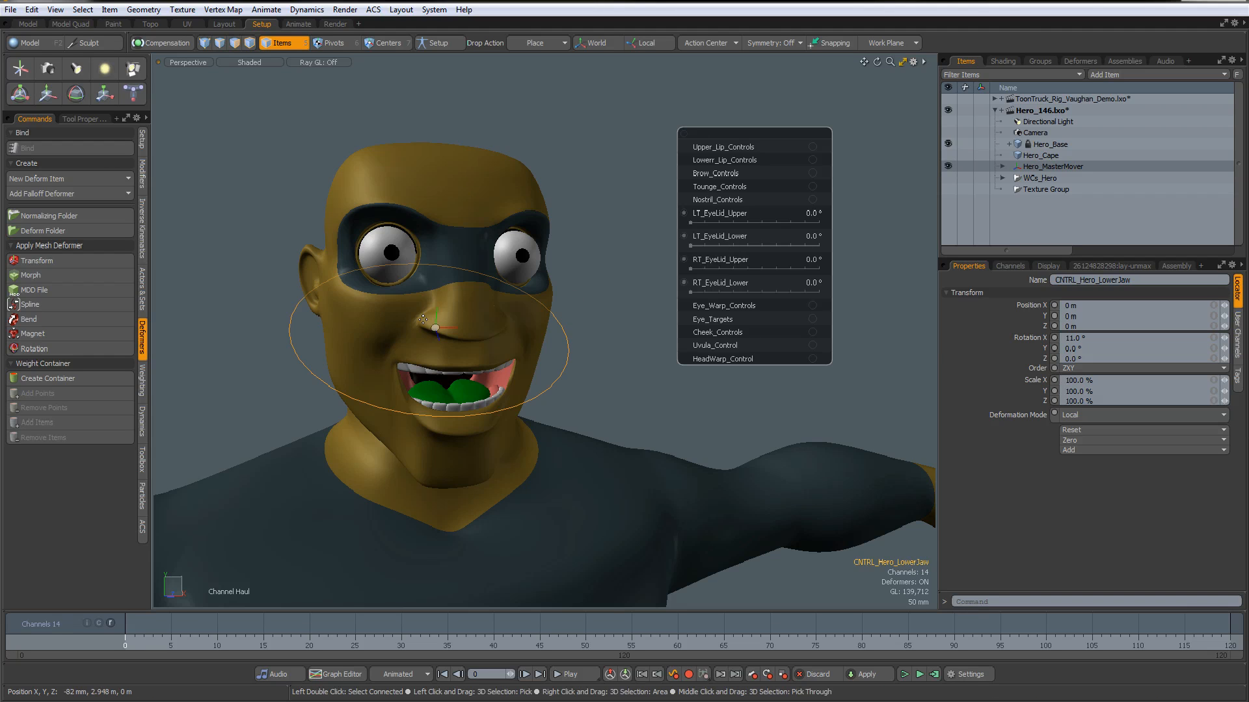
pyautogui.moveTo(387, 98); pyautogui.dragTo(478, 97)
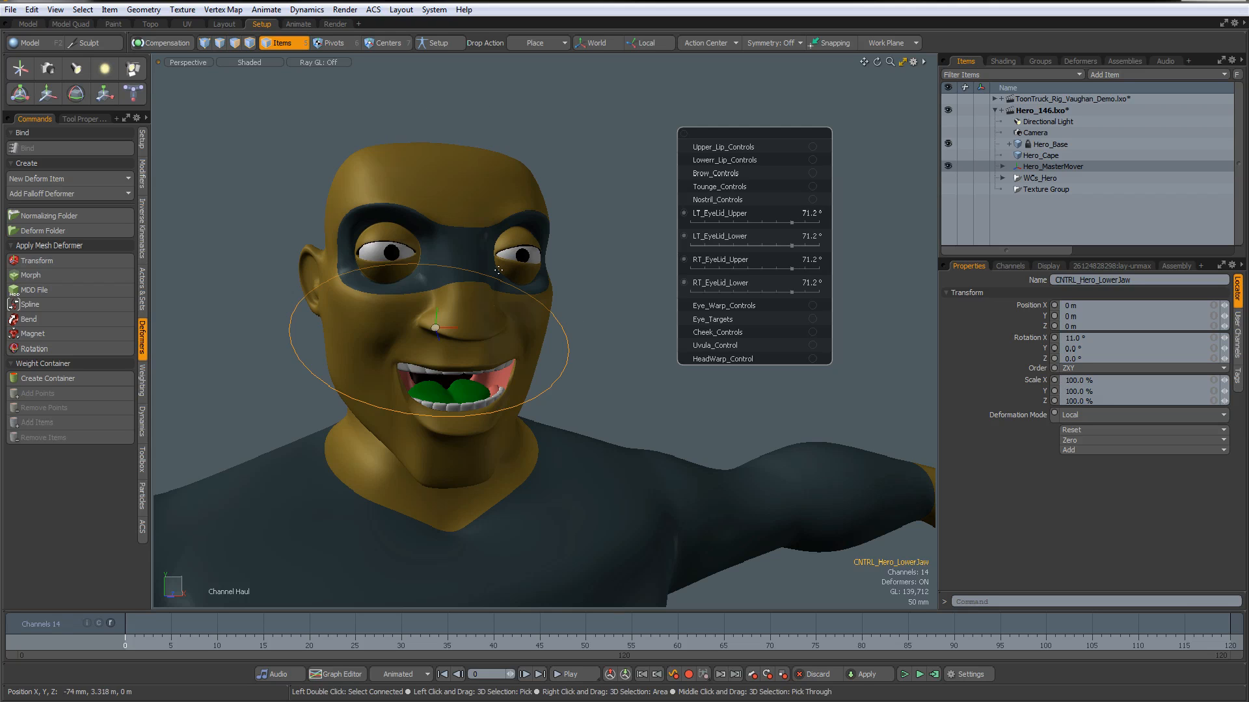
# Turn on HeadWarp_Control, examine the stretched head from the front, and turn it off again
pyautogui.click(814, 360)
pyautogui.keyDown('alt'); pyautogui.moveTo(550, 136); pyautogui.dragTo(455, 136); pyautogui.keyUp('alt')
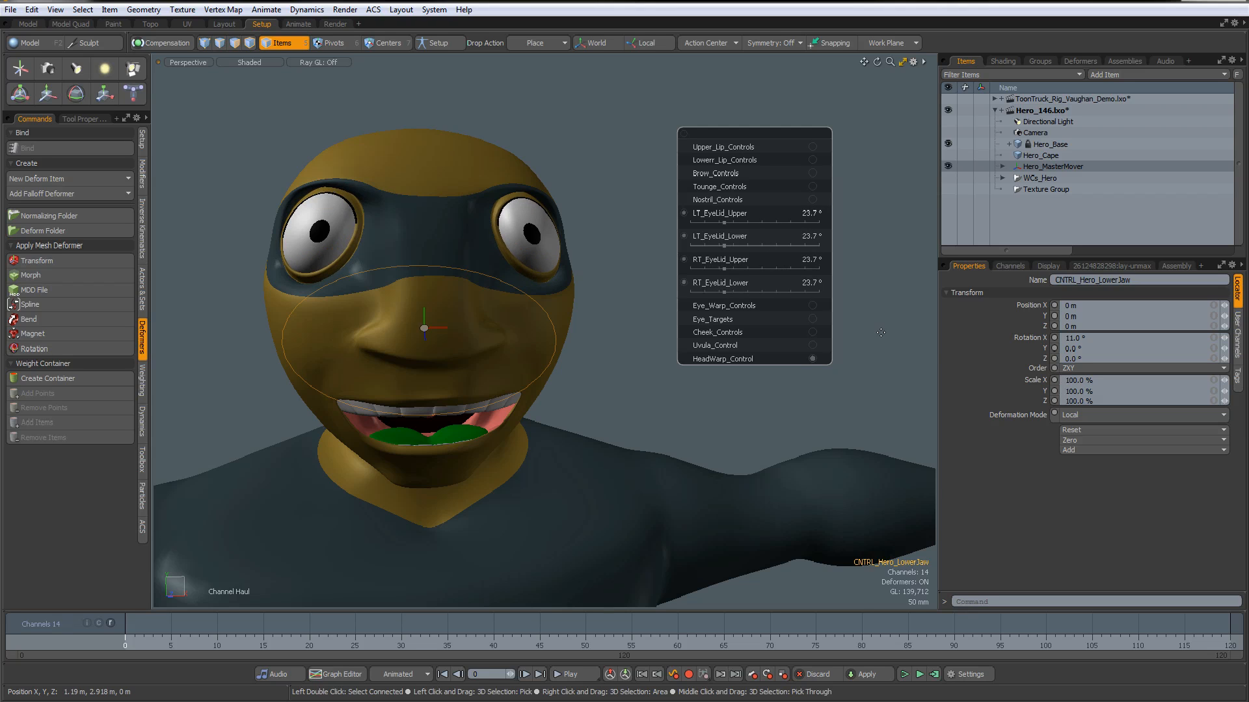
pyautogui.click(812, 359)
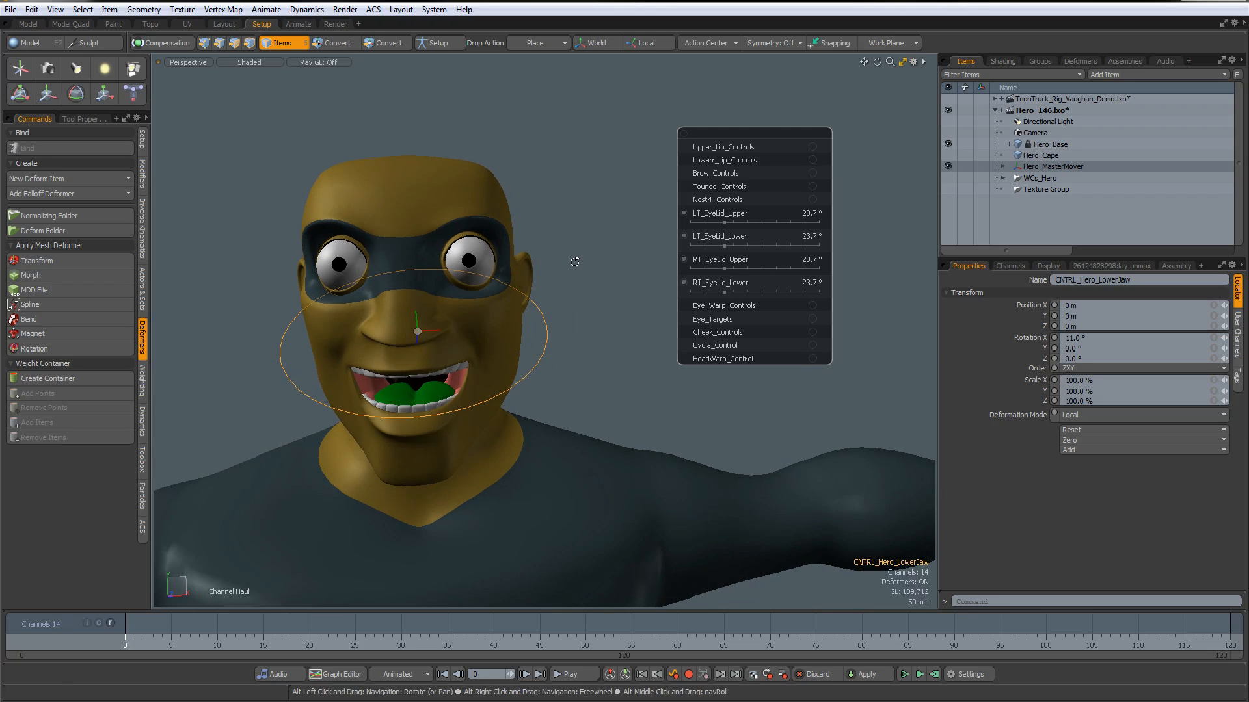
# Show the eye warp controls and scale the hero's left eye warp to about 153% X, 106% Y and 184.5% Z
pyautogui.click(813, 307)
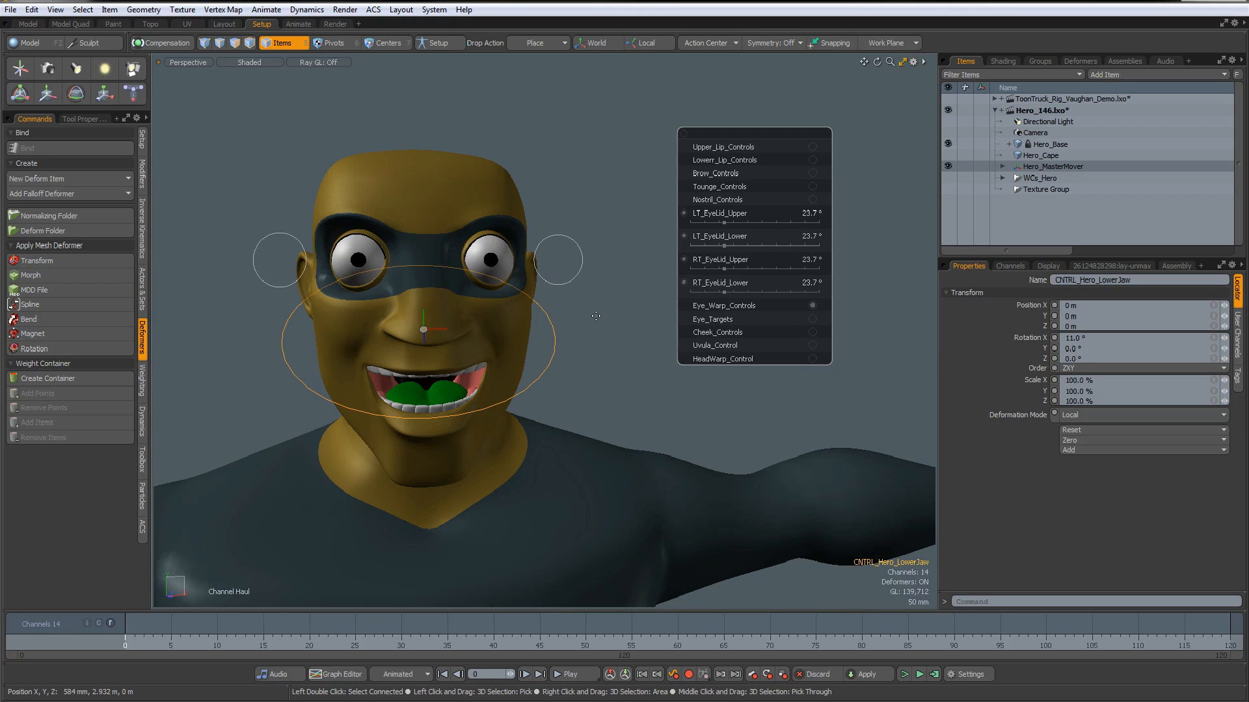
pyautogui.click(565, 285)
pyautogui.press('y')
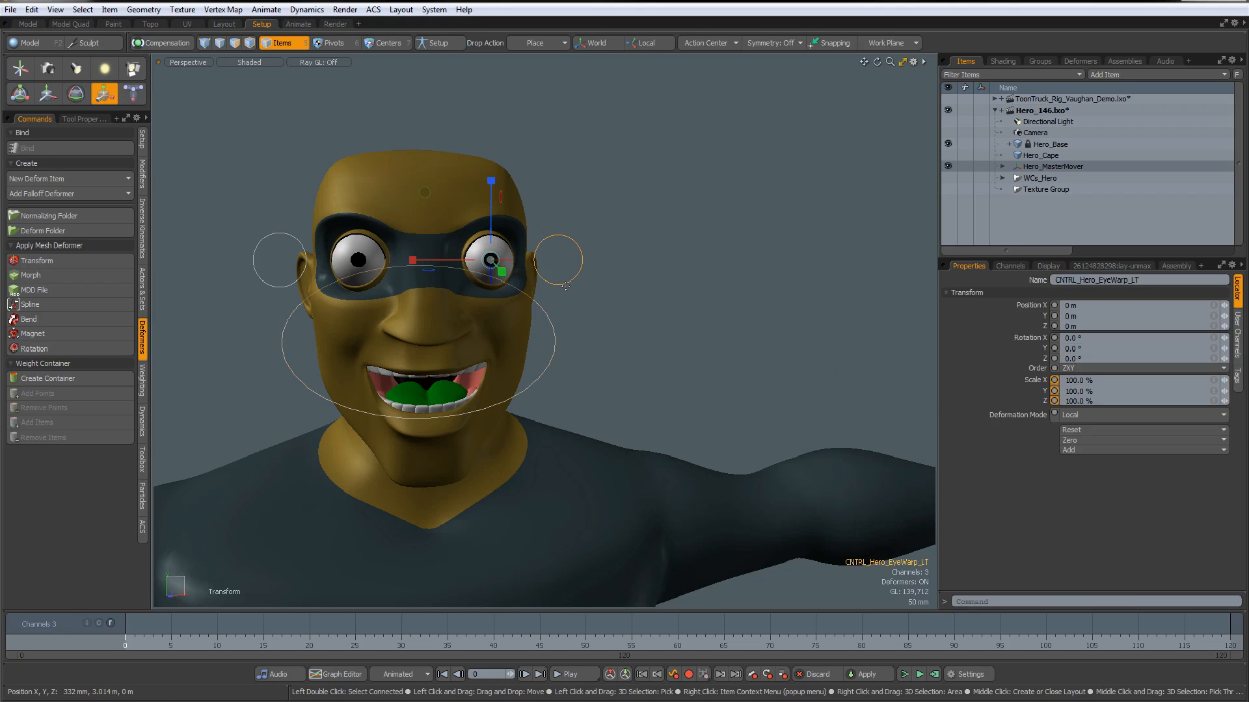
pyautogui.moveTo(491, 260); pyautogui.dragTo(526, 246)
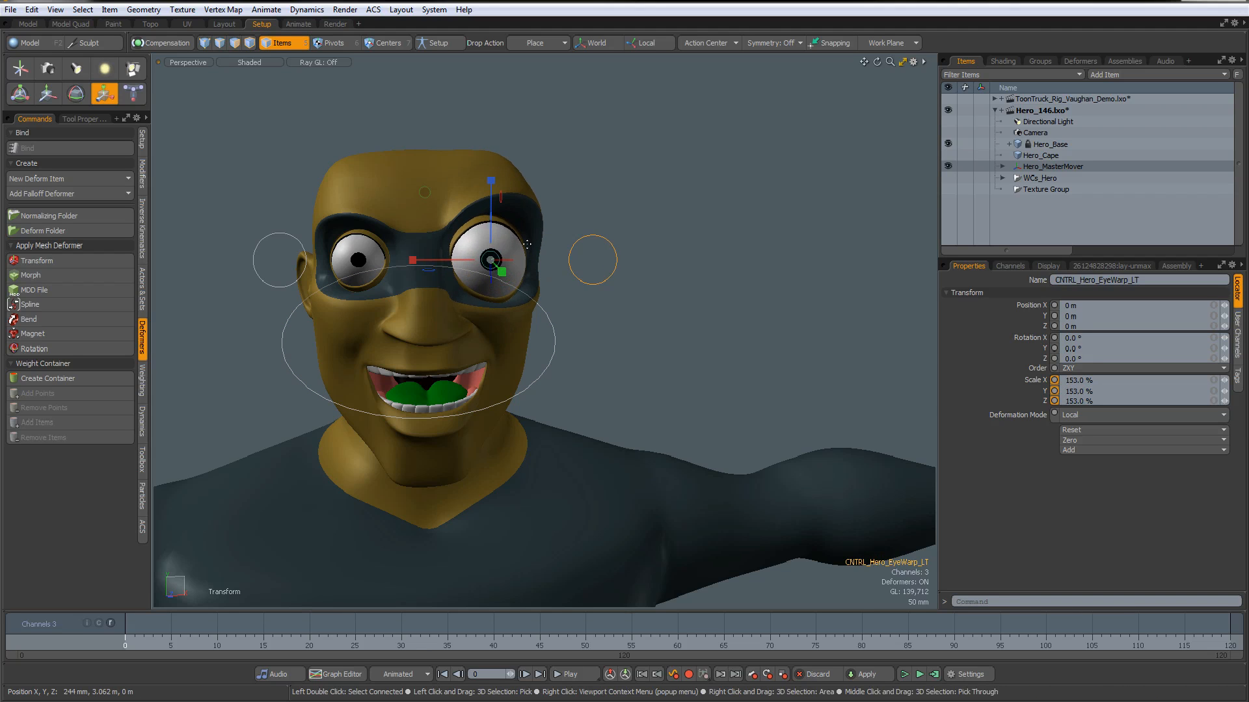
pyautogui.moveTo(495, 183); pyautogui.dragTo(491, 154)
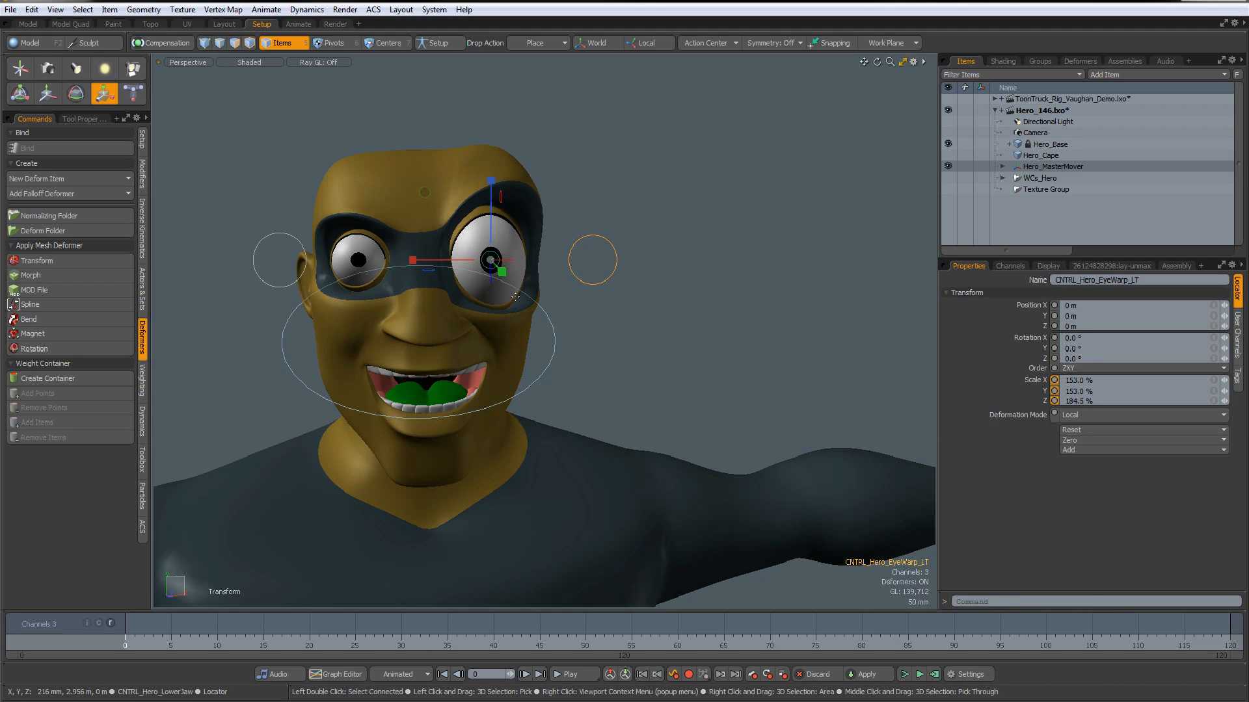
pyautogui.moveTo(502, 271); pyautogui.dragTo(497, 266)
pyautogui.press('space')
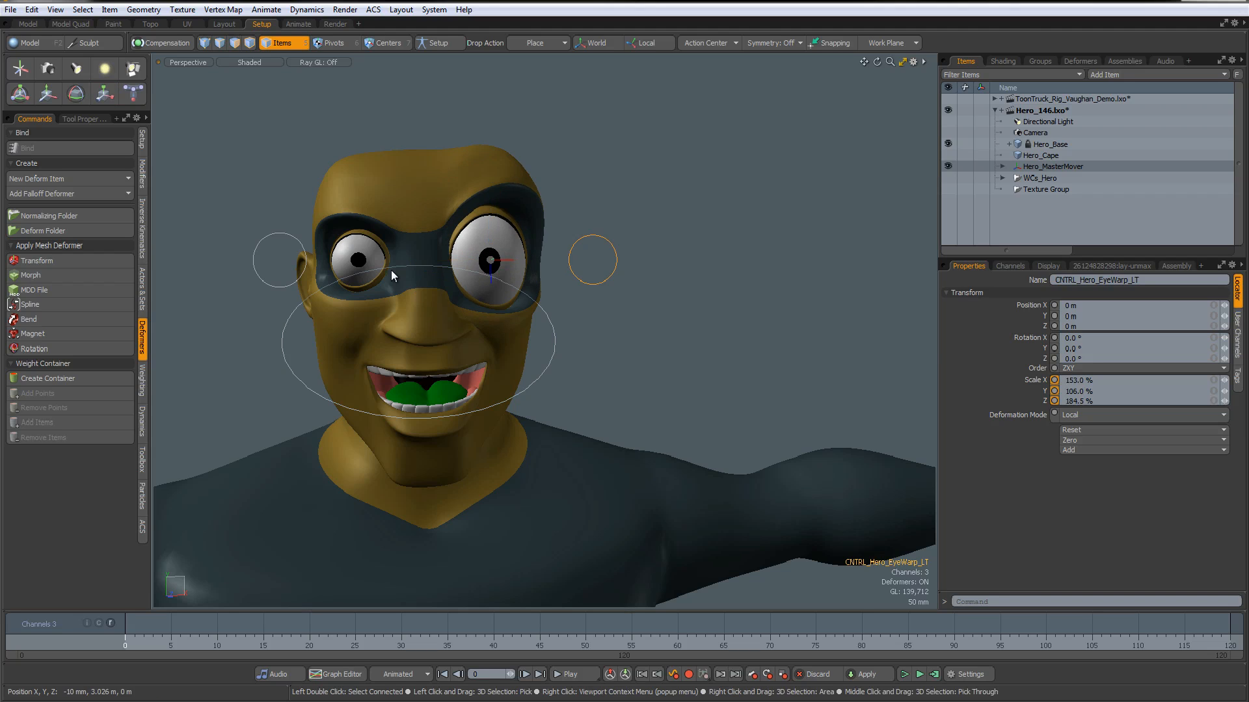
# Scale the hero's right eye warp control down to about 56.5% X, 36% Y and 68.5% Z
pyautogui.click(301, 253)
pyautogui.press('y')
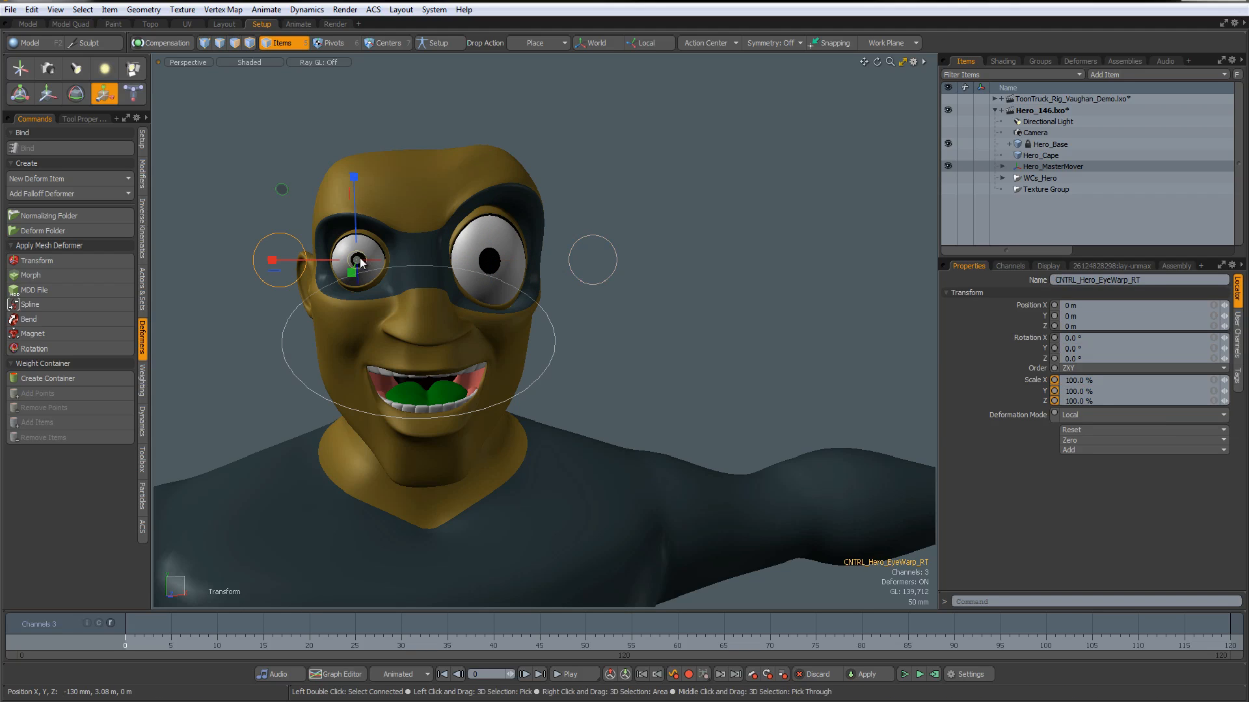
pyautogui.moveTo(357, 260); pyautogui.dragTo(346, 262)
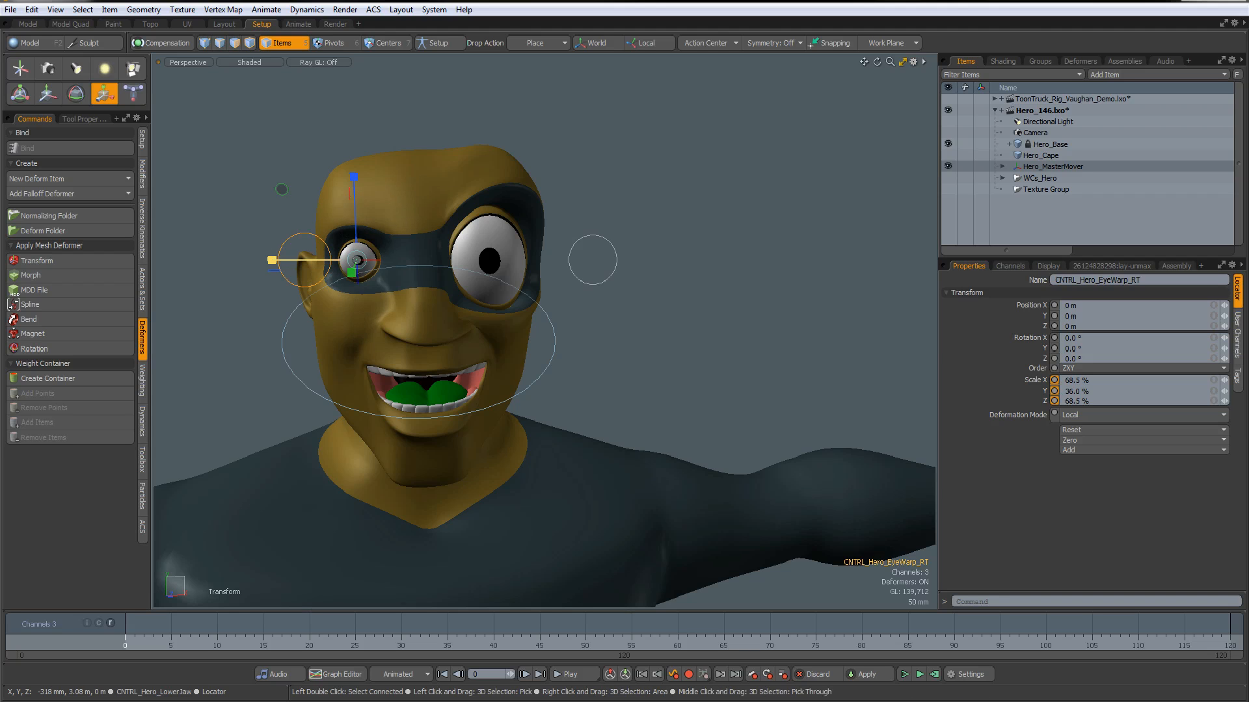
pyautogui.moveTo(272, 261); pyautogui.dragTo(283, 261)
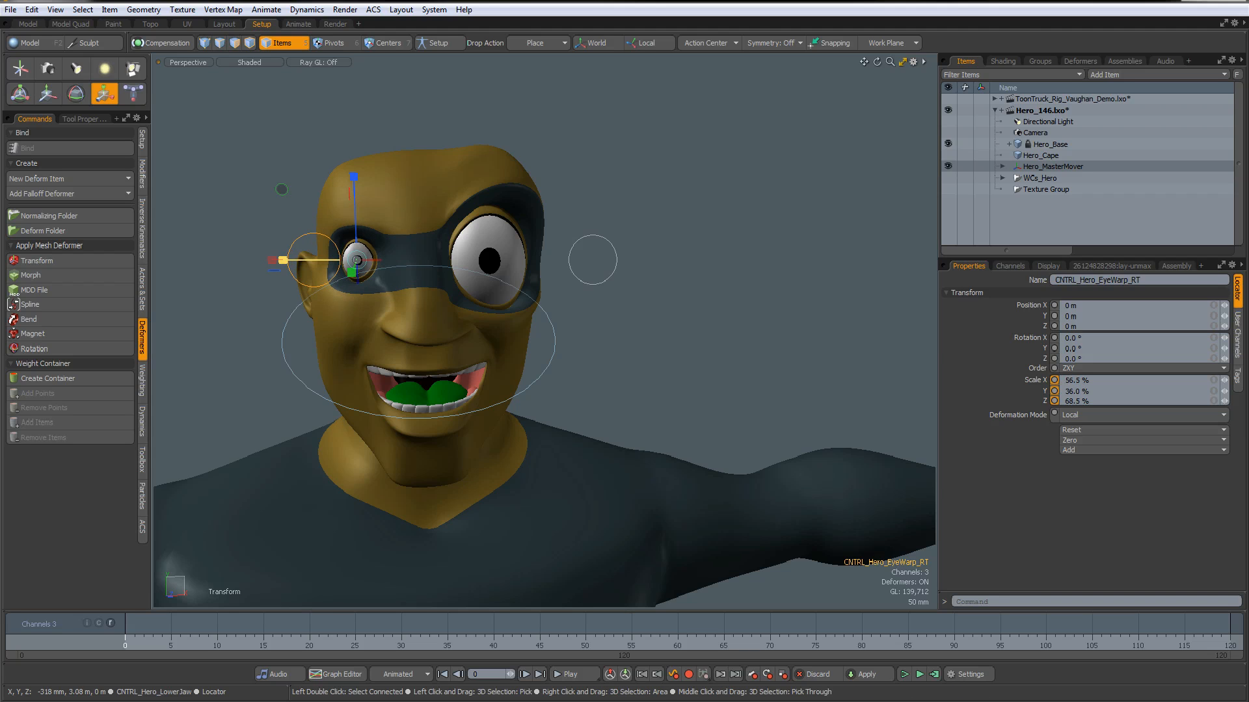
# Reselect the lower jaw control and vary the eyelid channels to test the lids over the warped eyes
pyautogui.click(636, 376)
pyautogui.keyDown('alt'); pyautogui.moveTo(635, 368); pyautogui.dragTo(560, 357); pyautogui.keyUp('alt')
pyautogui.click(560, 357)
pyautogui.press('y')
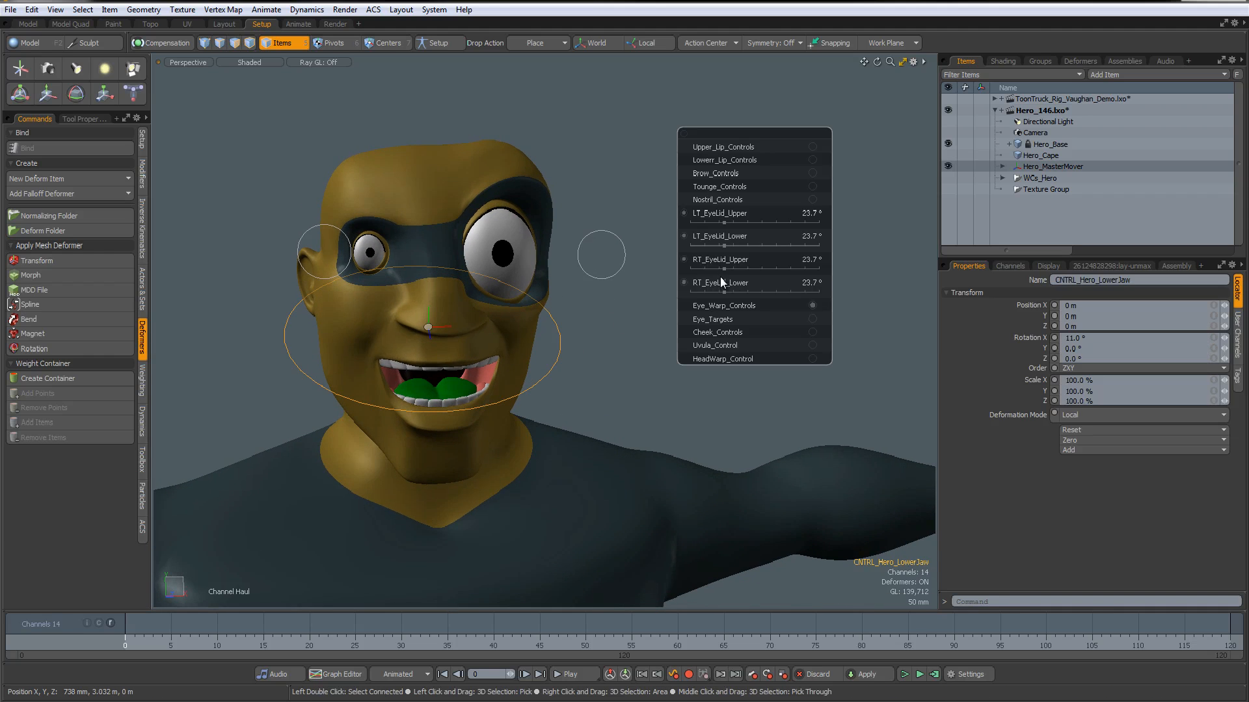
pyautogui.moveTo(723, 223); pyautogui.dragTo(819, 223)
pyautogui.moveTo(670, 145); pyautogui.dragTo(600, 145)
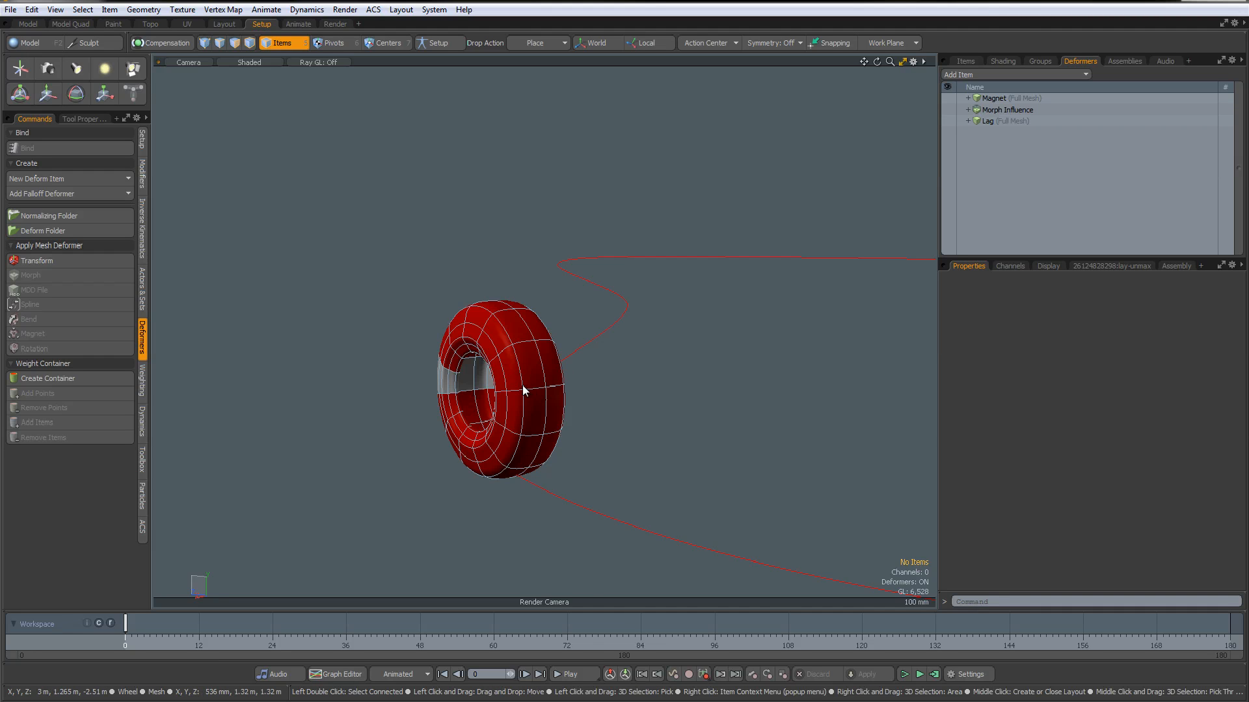
# Play the wheel animation and enable the Magnet, Morph Influence and Lag deformers one after another
pyautogui.click(567, 675)
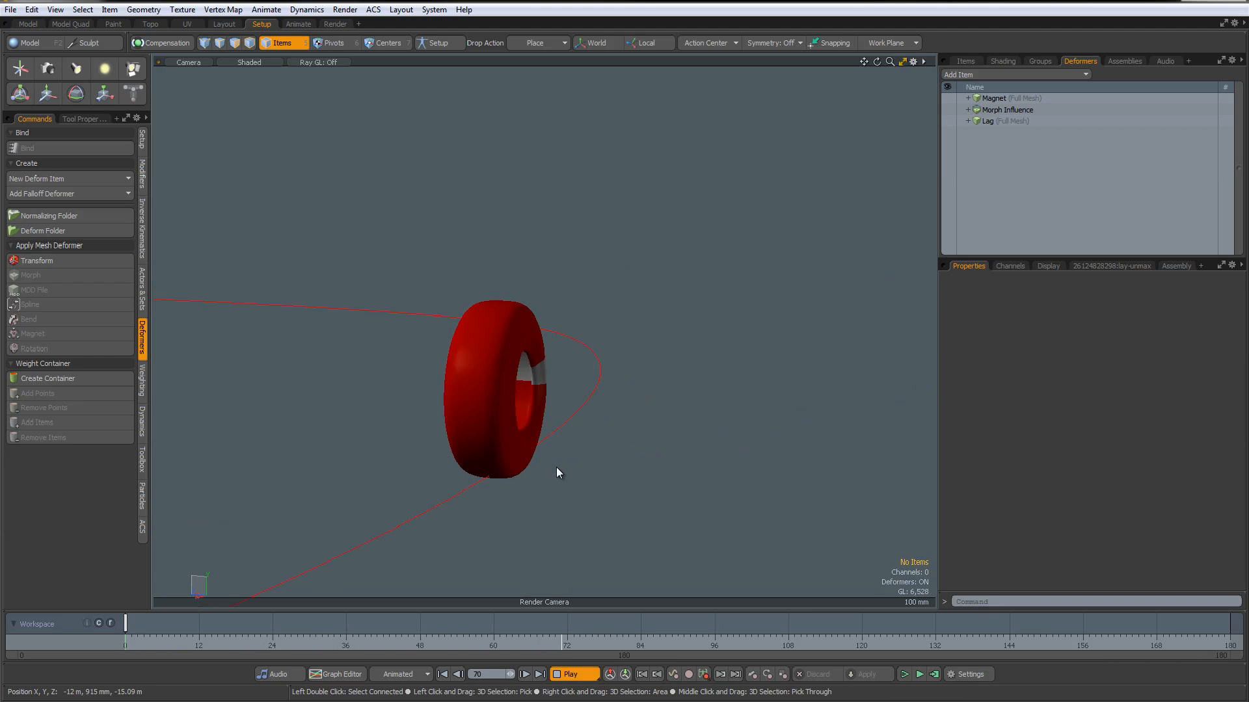
pyautogui.click(947, 99)
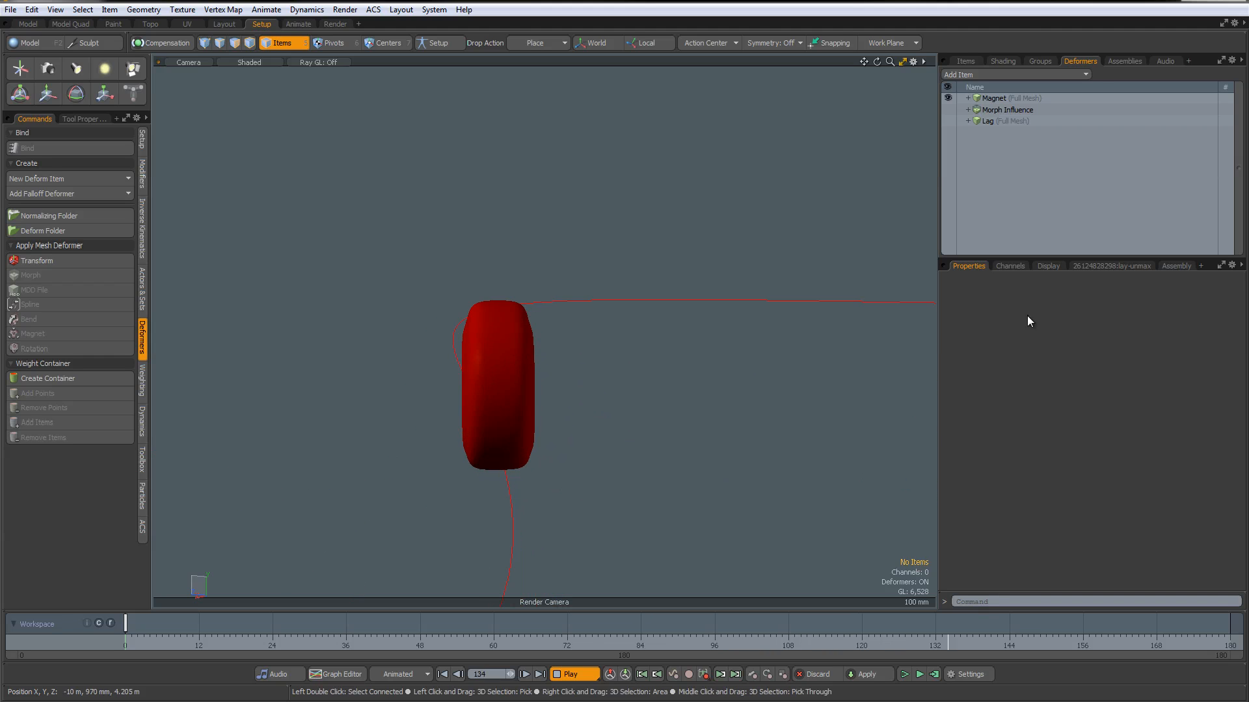
pyautogui.click(948, 110)
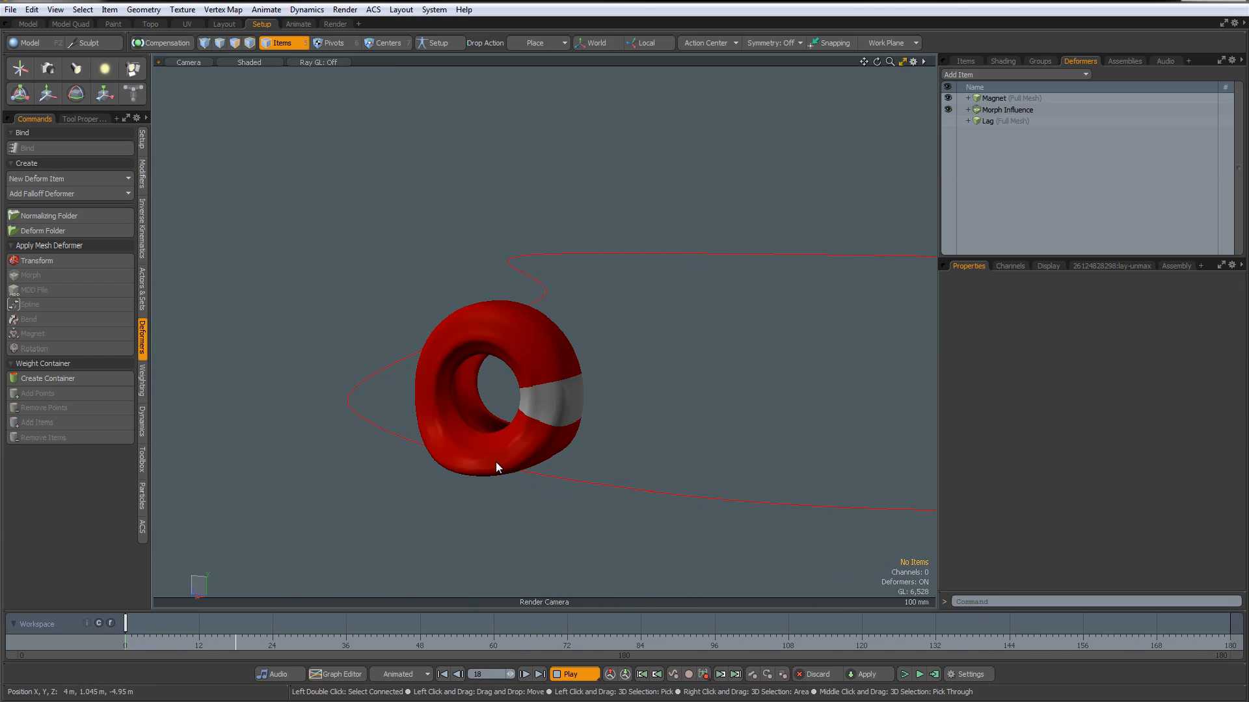
pyautogui.click(948, 121)
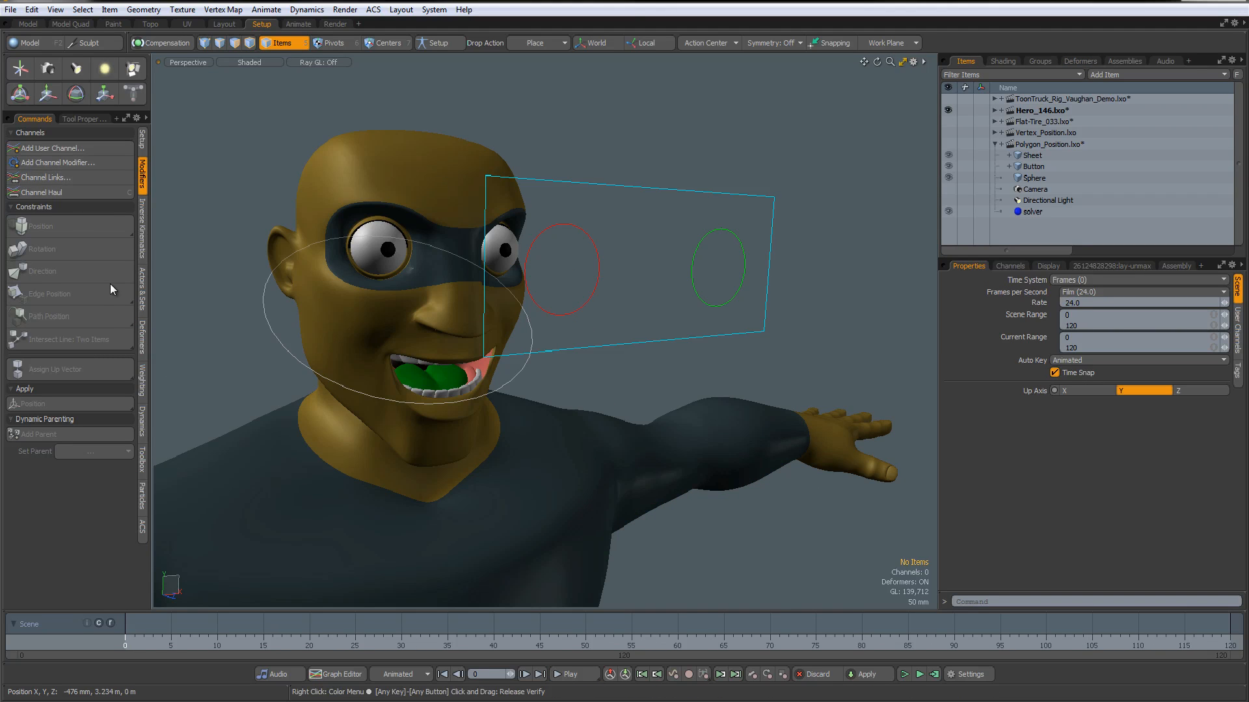
# Move the hero's eye master control to about X -156 mm and Z -108 mm, and reposition the right eye aim control
pyautogui.click(592, 184)
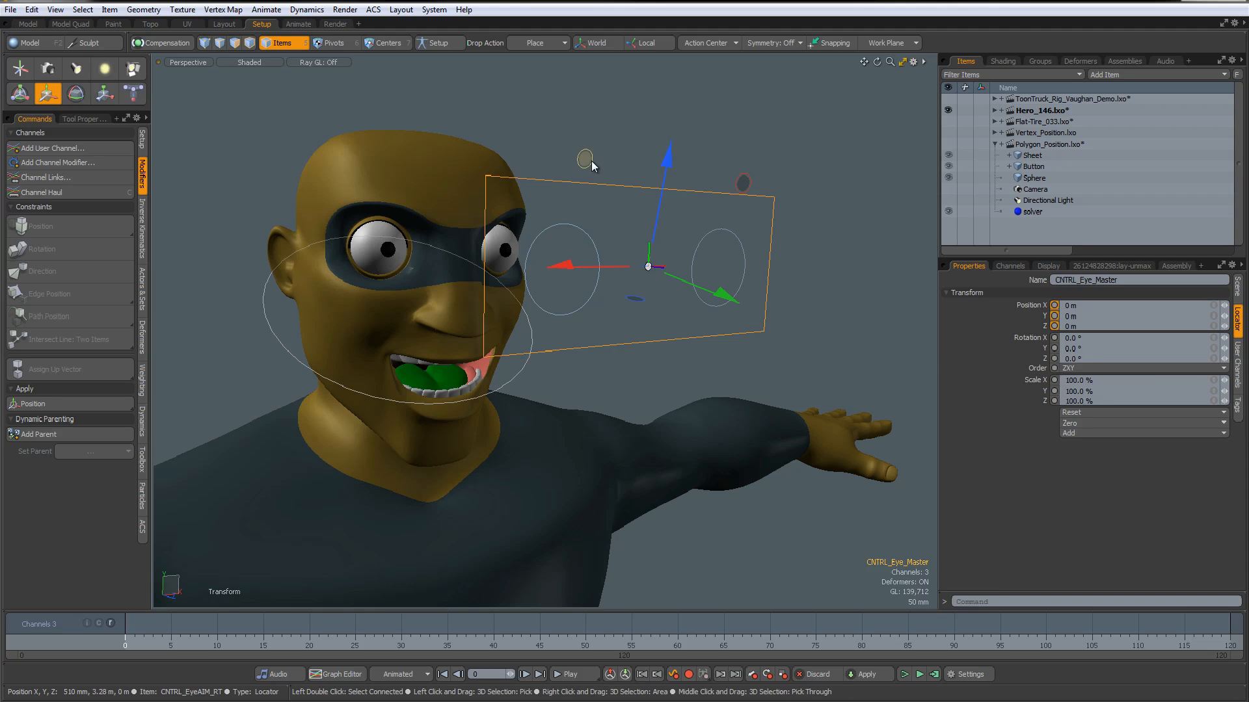
pyautogui.moveTo(647, 267); pyautogui.dragTo(627, 213)
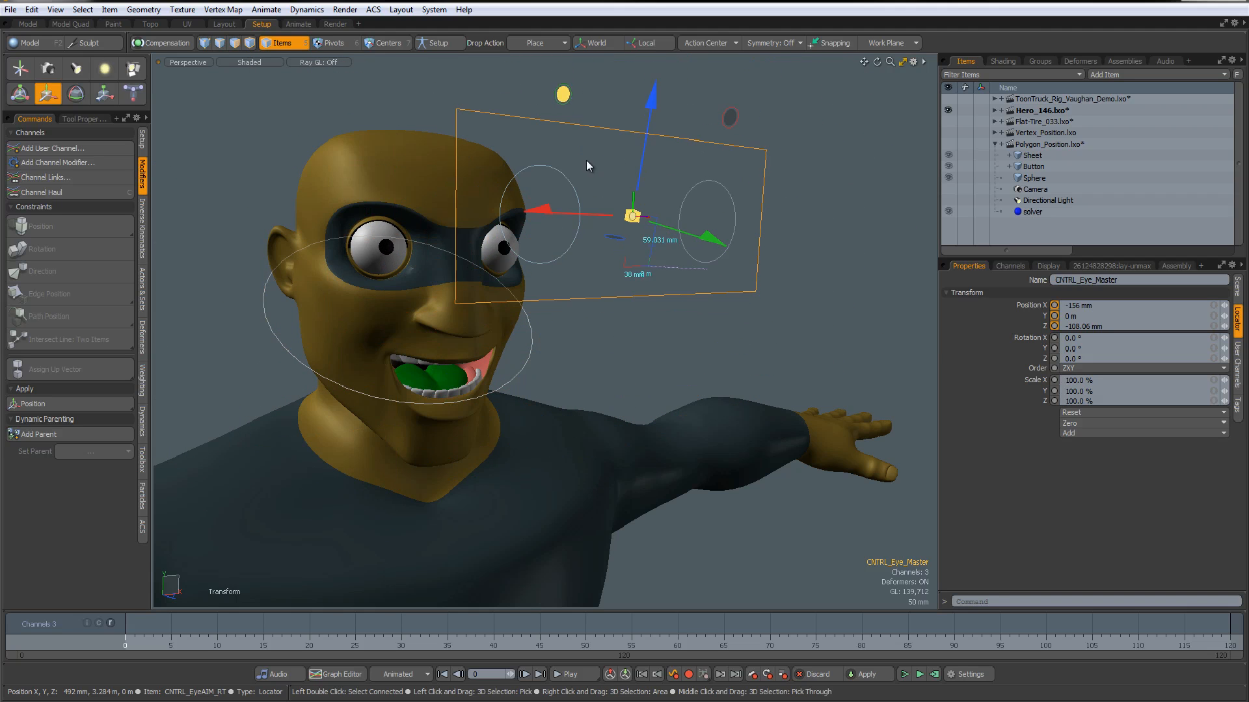
pyautogui.click(559, 174)
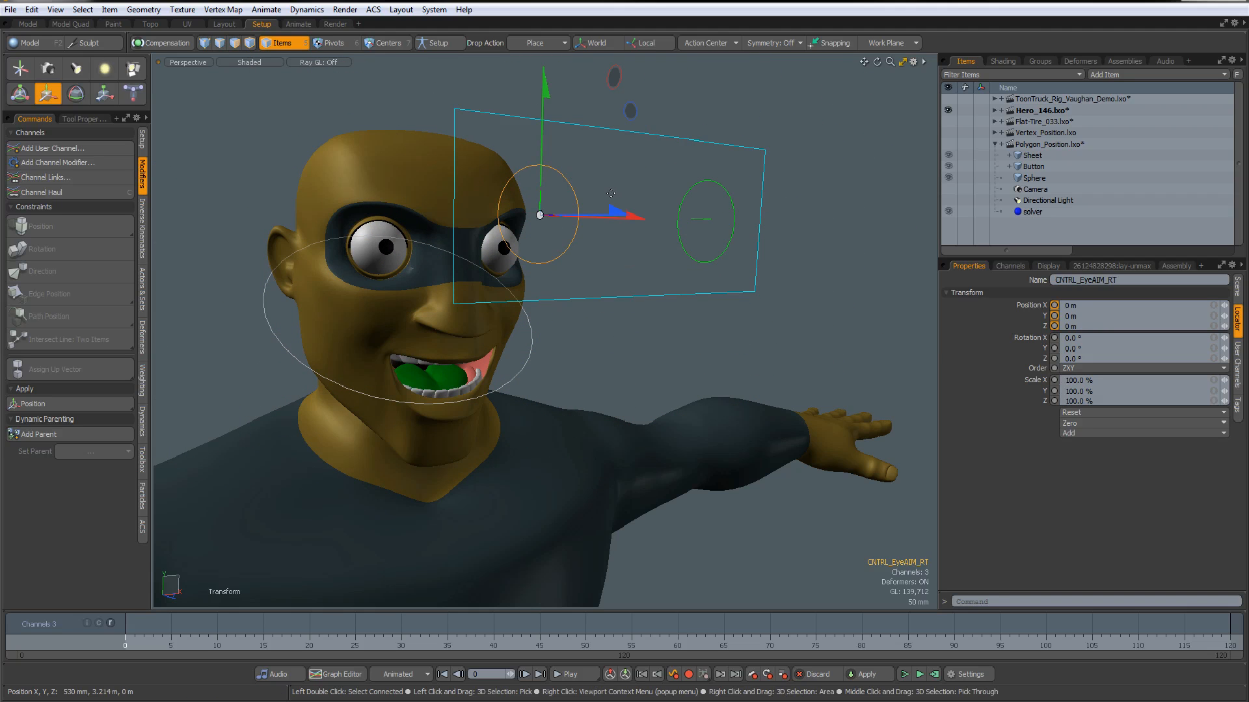
pyautogui.moveTo(629, 115); pyautogui.dragTo(720, 217)
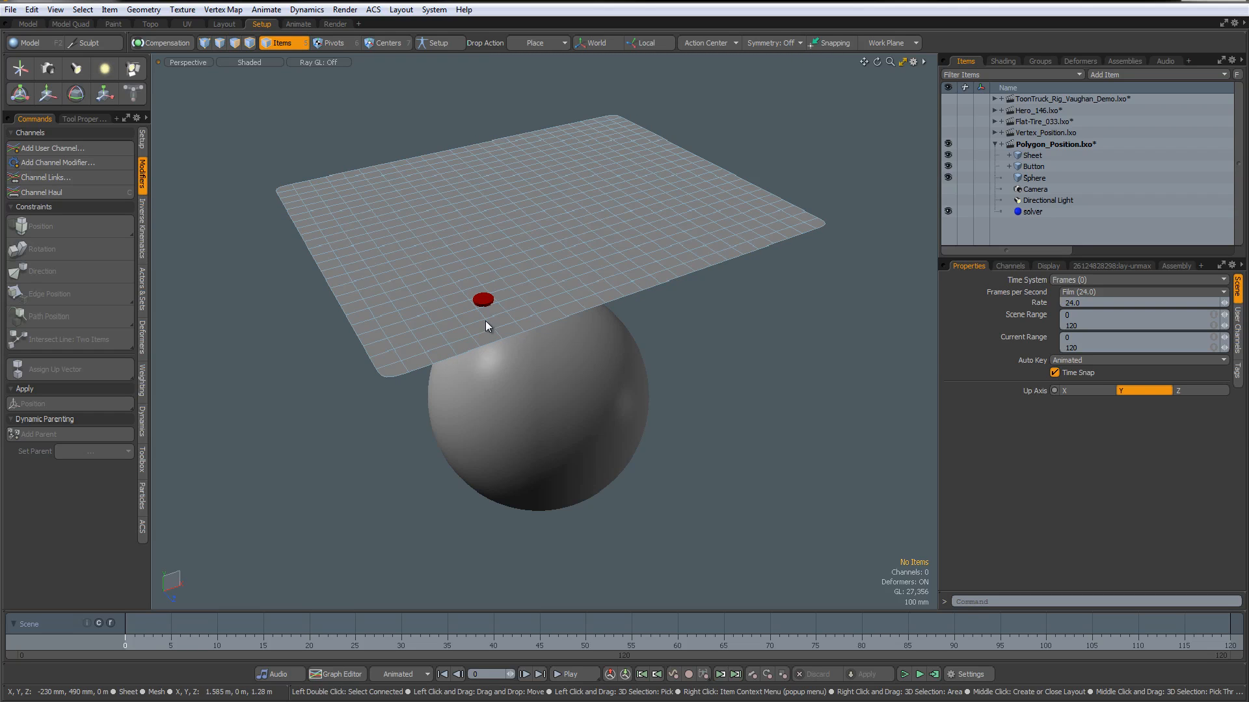
# Scrub the Polygon_Position scene to frame 22 to examine the button following the sheet as it drapes over the sphere
pyautogui.moveTo(138, 649); pyautogui.dragTo(327, 649)
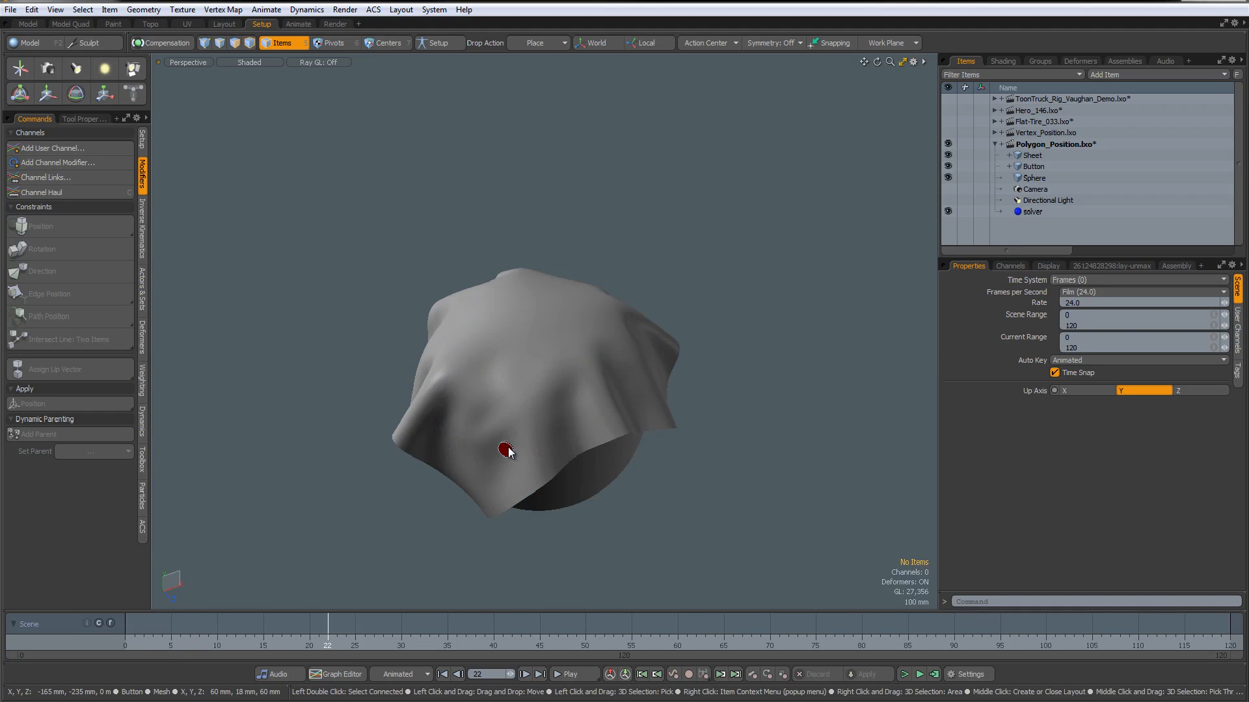